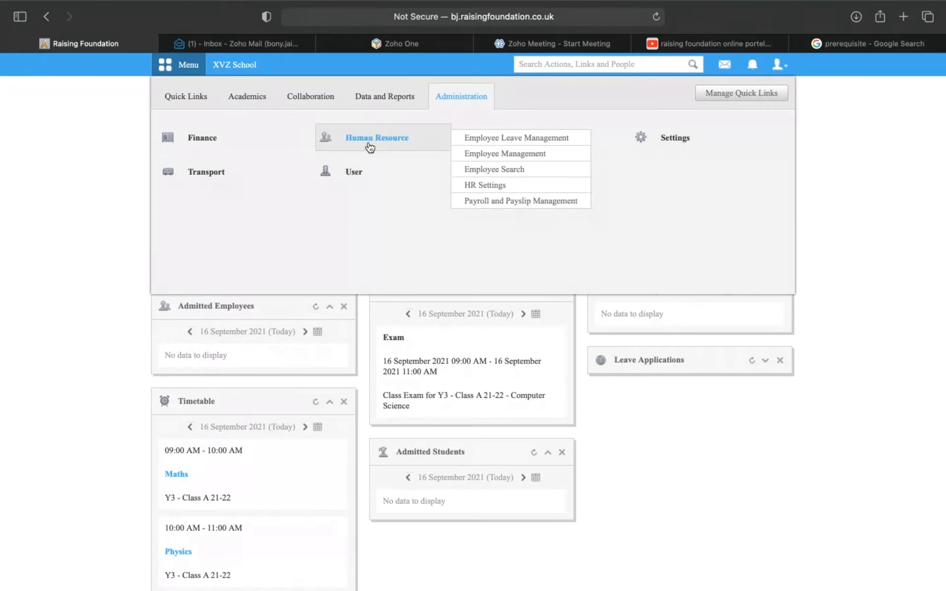
# - Open Payroll and Payslip Management under Human Resource and check the setup order on the PowerPoint slide before returning to the browser
pyautogui.moveTo(253, 148)
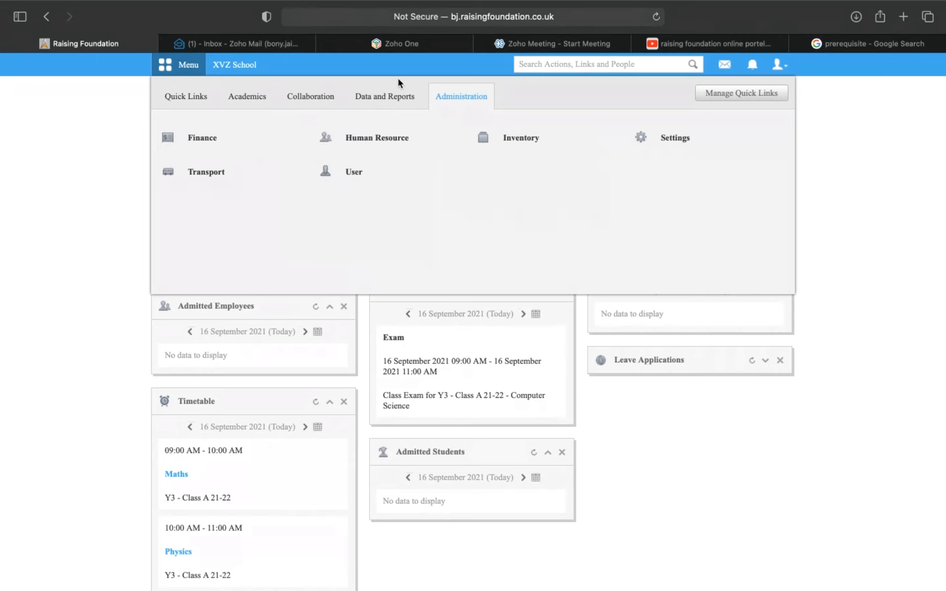
pyautogui.moveTo(397, 138)
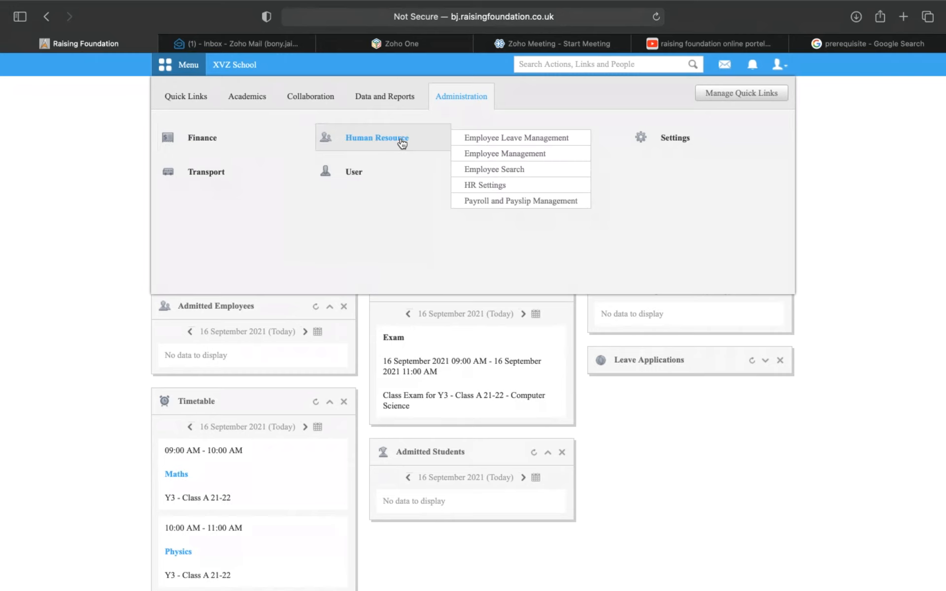
pyautogui.click(402, 143)
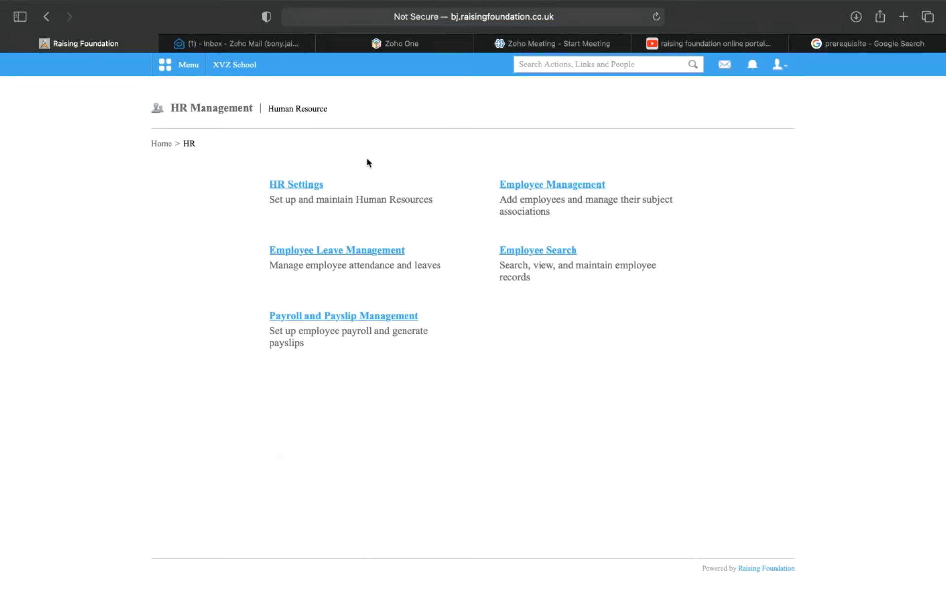
pyautogui.click(312, 318)
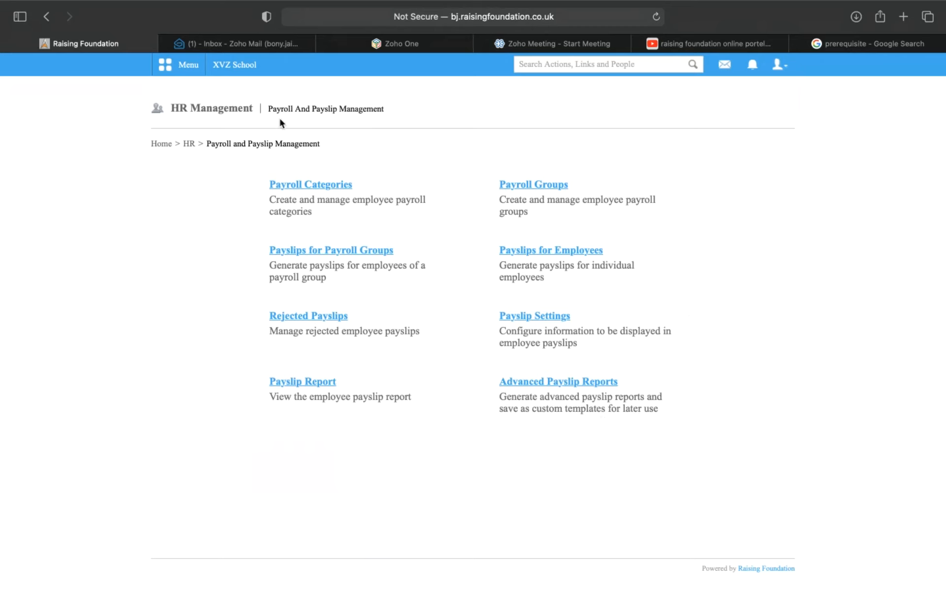
pyautogui.press('super+Tab')
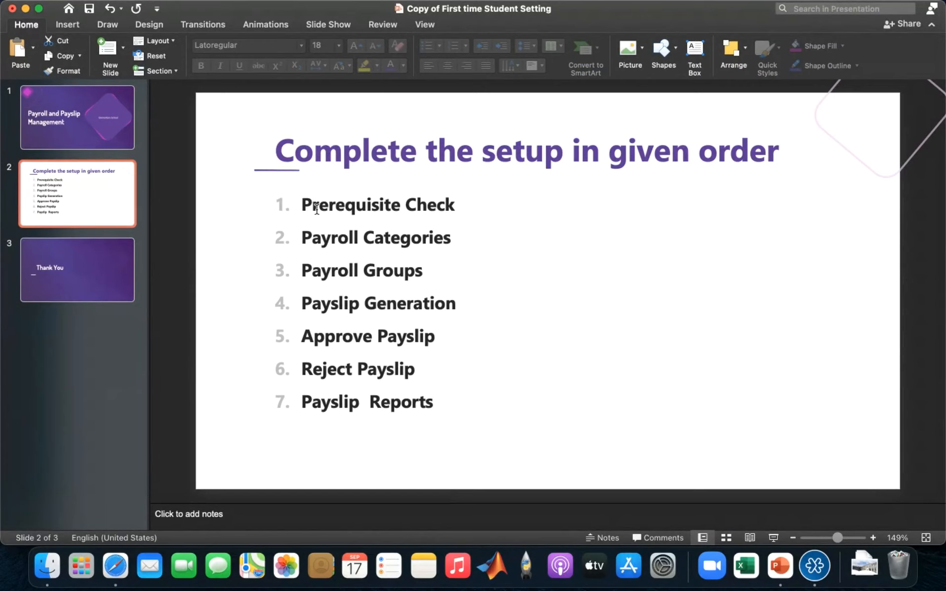
pyautogui.press('super+Tab')
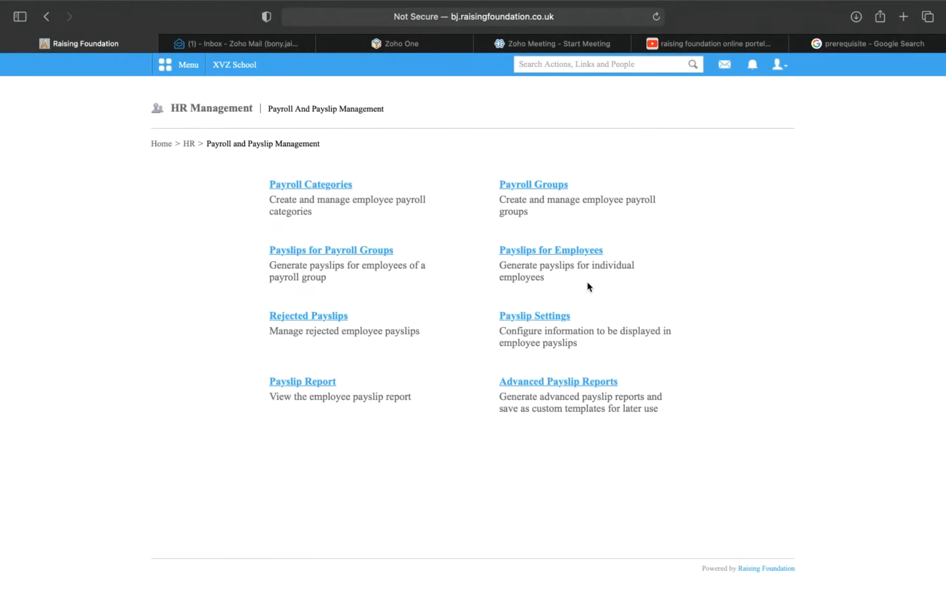
# - View the employee admission form under Human Resource's Employee Management and return to the HR overview
pyautogui.click(160, 65)
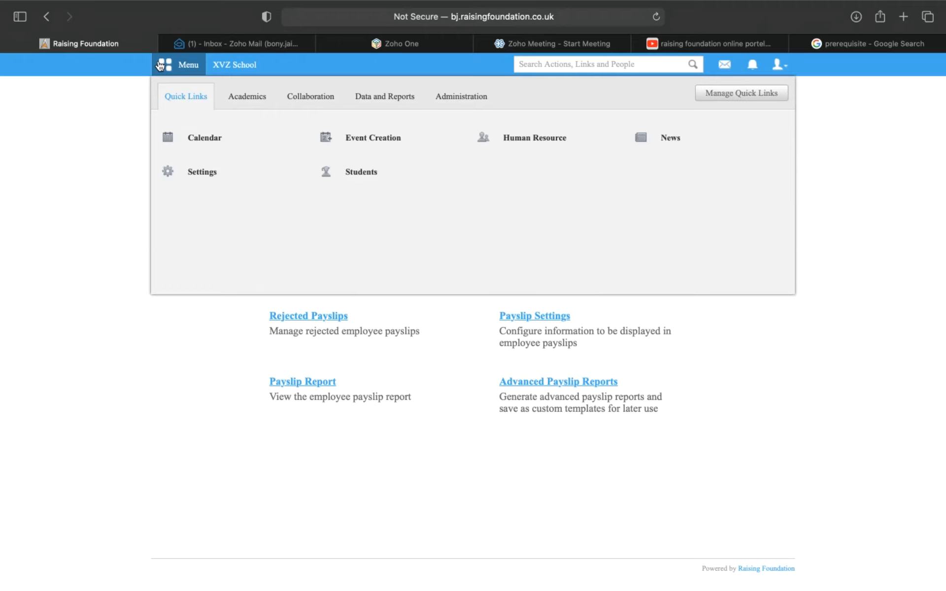
pyautogui.click(553, 139)
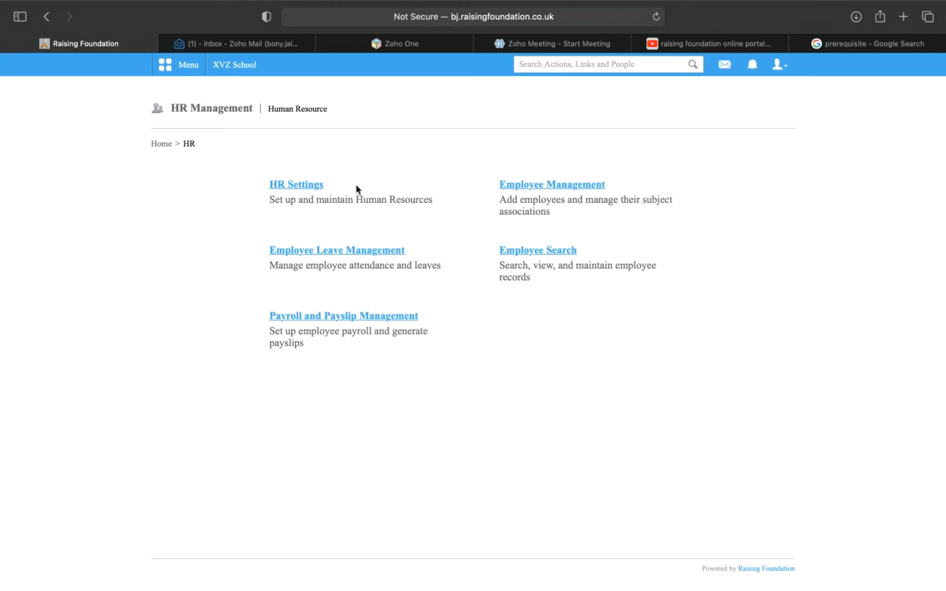
pyautogui.click(544, 186)
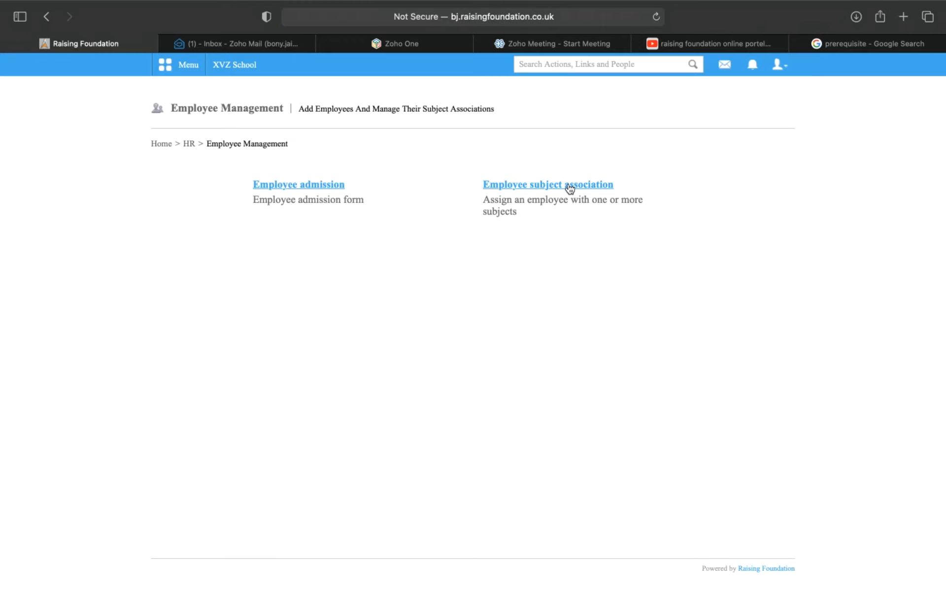
pyautogui.click(328, 190)
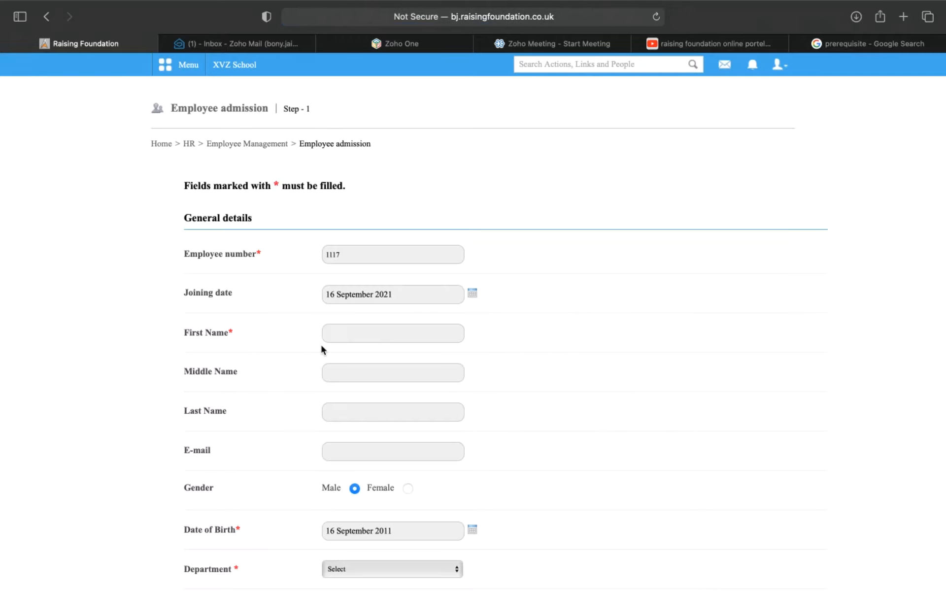
pyautogui.scroll(-3, 321, 349)
pyautogui.scroll(3, 321, 349)
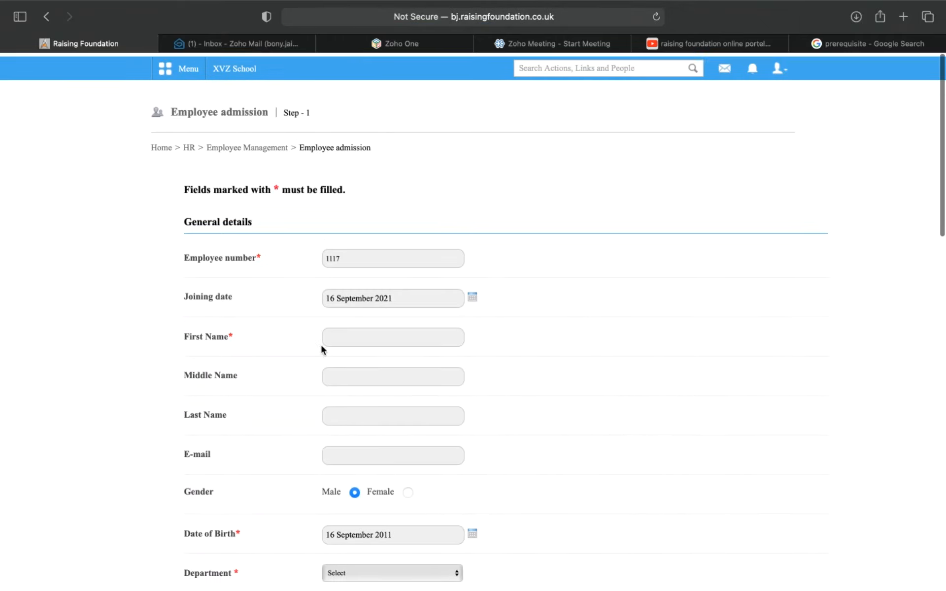
pyautogui.click(49, 20)
pyautogui.click(48, 18)
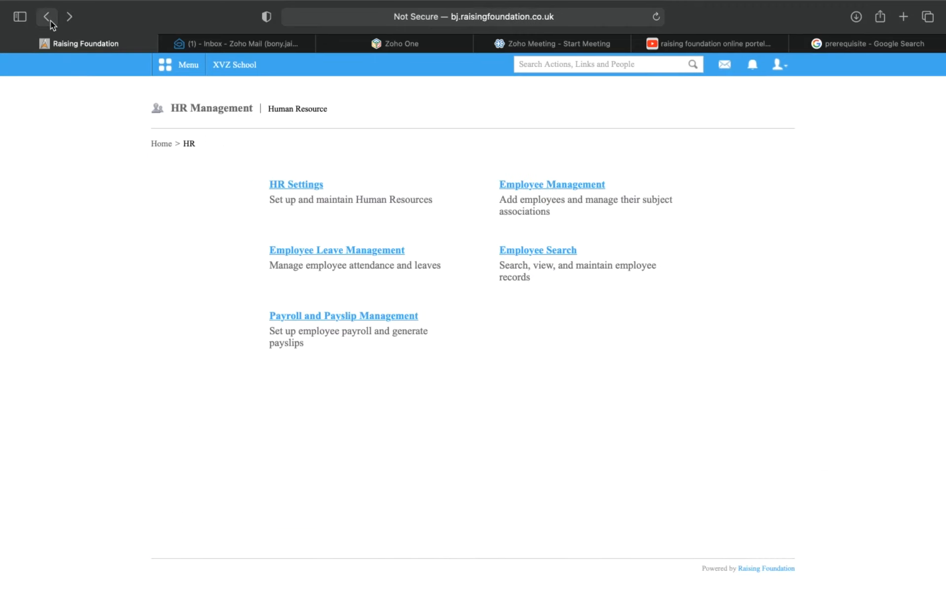
# - Search for employees with the position Junior Teacher, then return to the HR overview
pyautogui.click(542, 255)
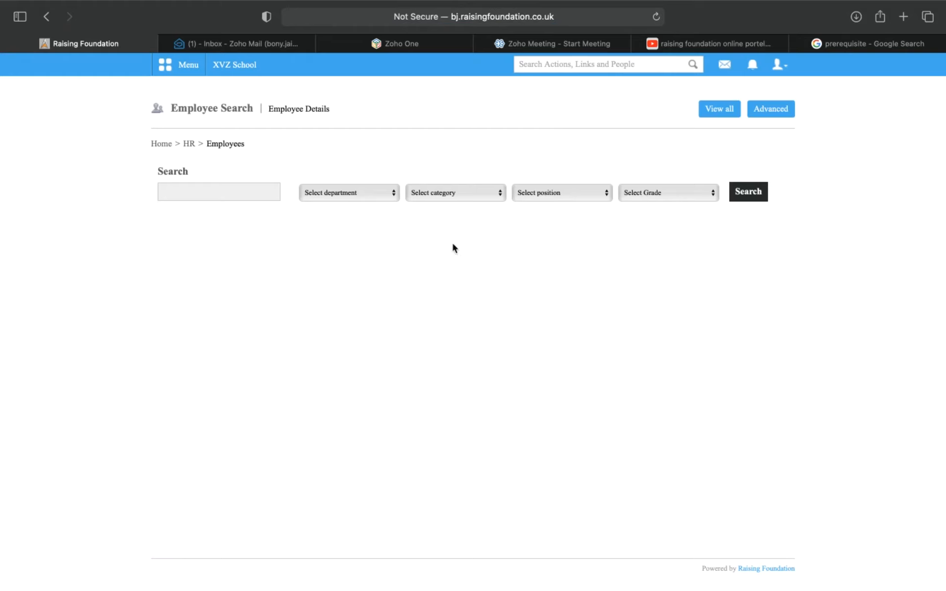
pyautogui.click(569, 198)
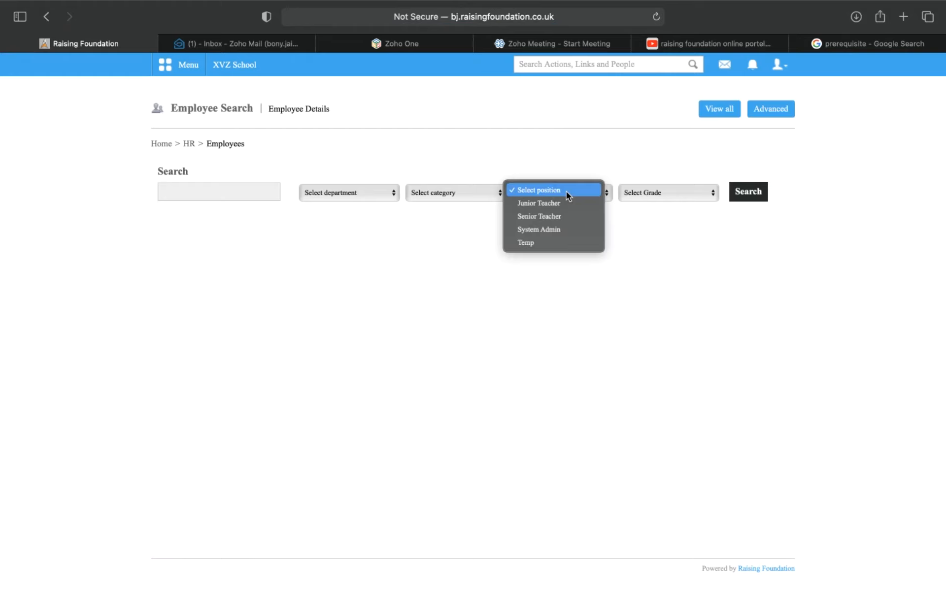
pyautogui.click(567, 205)
pyautogui.click(754, 197)
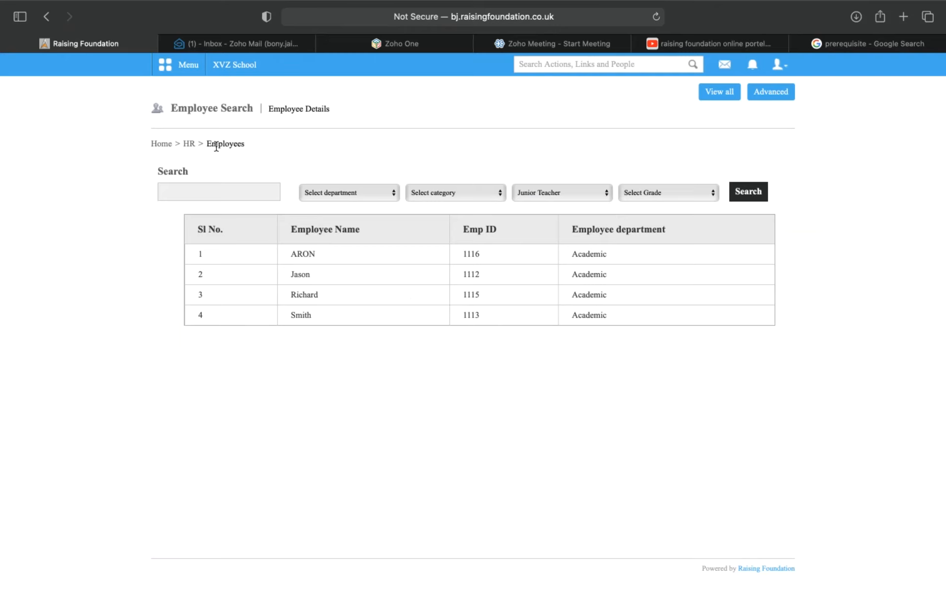
pyautogui.click(47, 17)
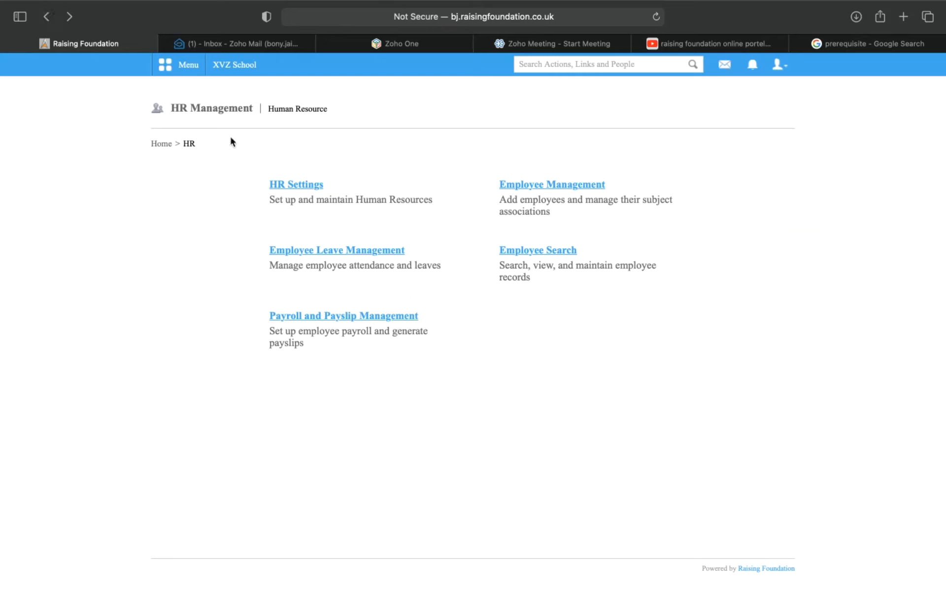
# - Review the Payslip Settings under Payroll and Payslip Management, from employee details to footnote, and save them
pyautogui.click(366, 318)
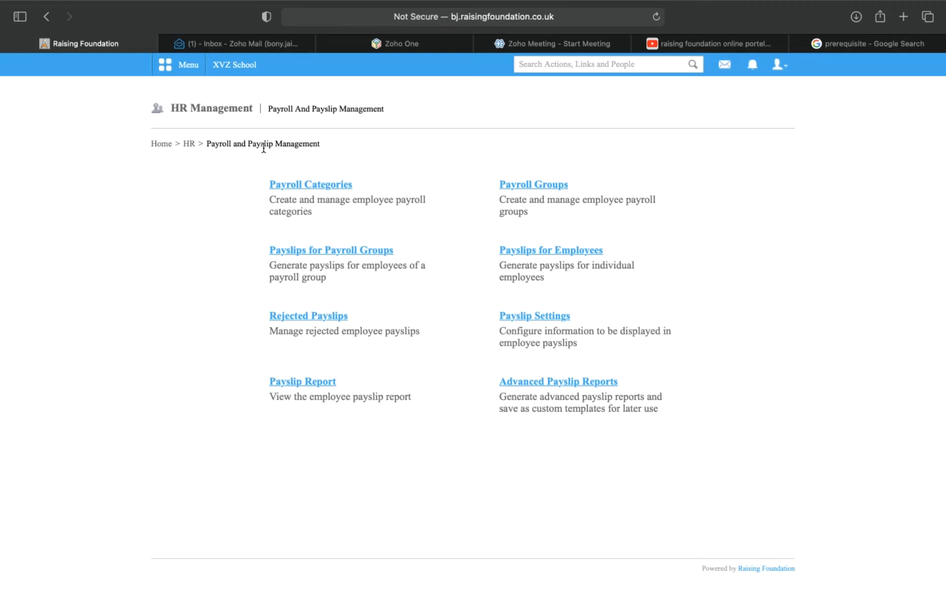
pyautogui.click(552, 318)
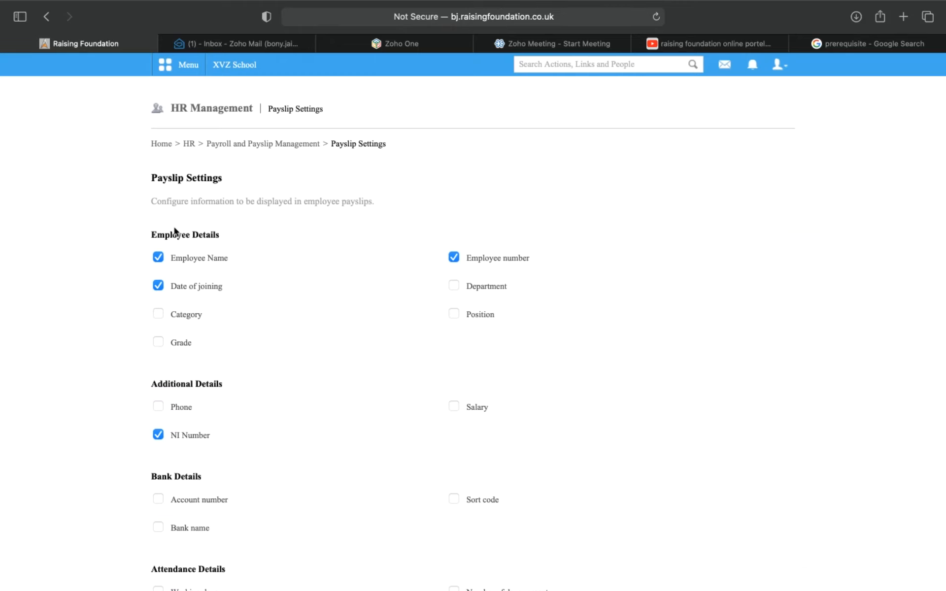
pyautogui.scroll(-3, 169, 221)
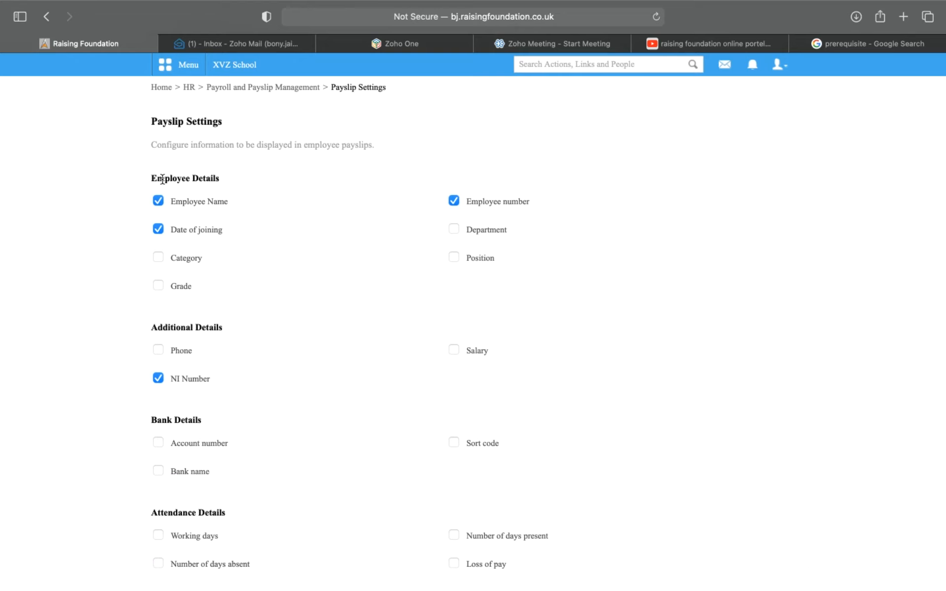
pyautogui.scroll(-3, 163, 179)
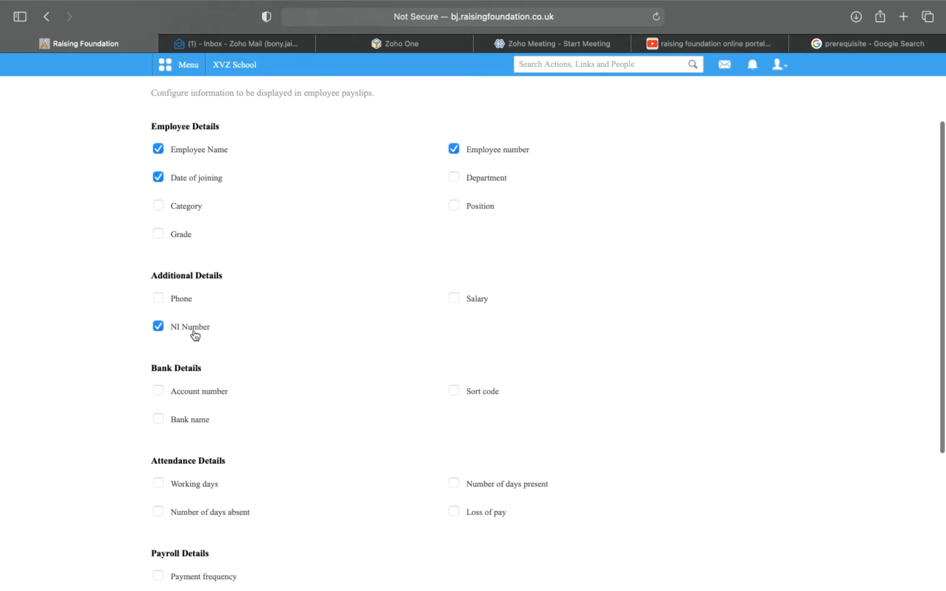
pyautogui.scroll(3, 196, 335)
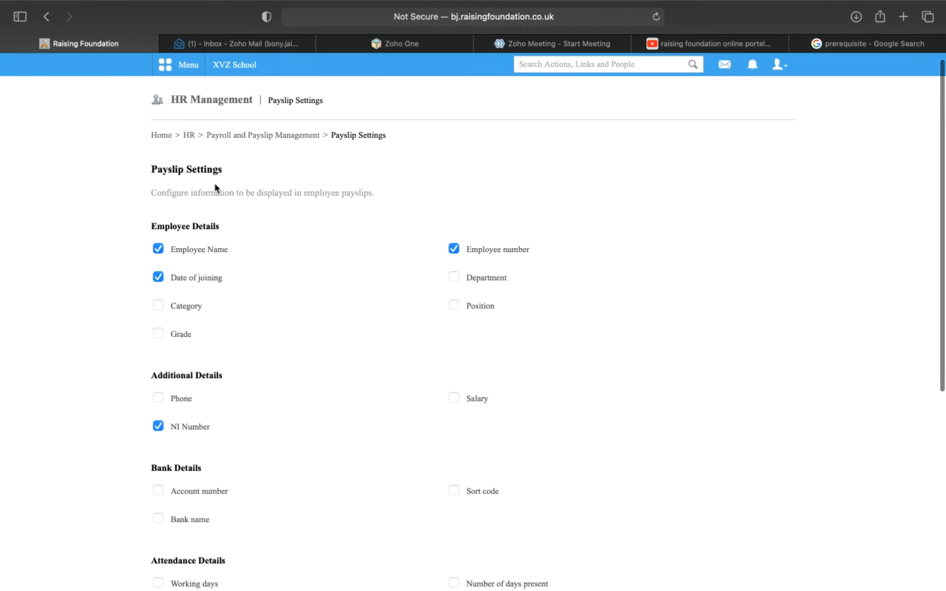
pyautogui.scroll(-5, 200, 317)
pyautogui.scroll(-1, 199, 266)
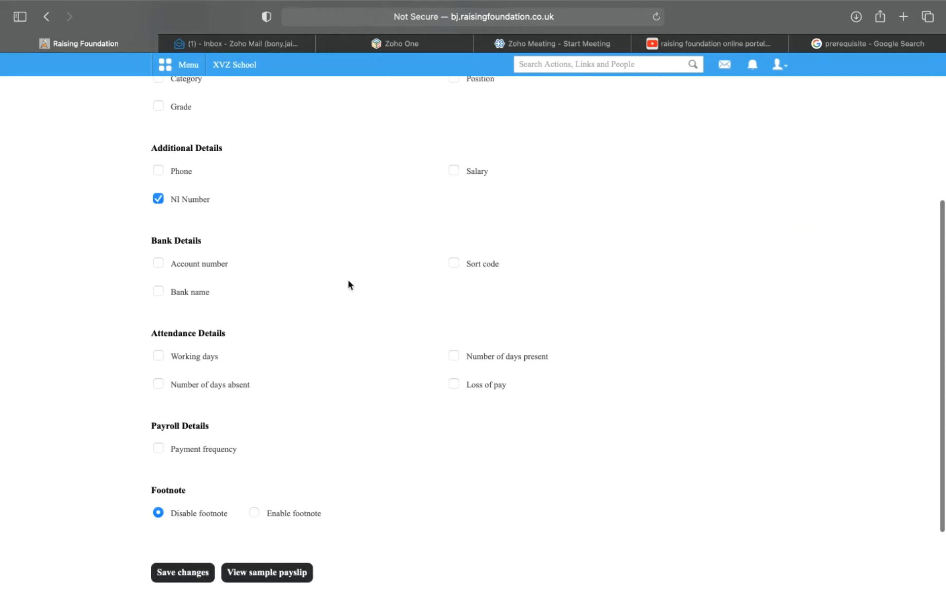
pyautogui.scroll(-2, 194, 327)
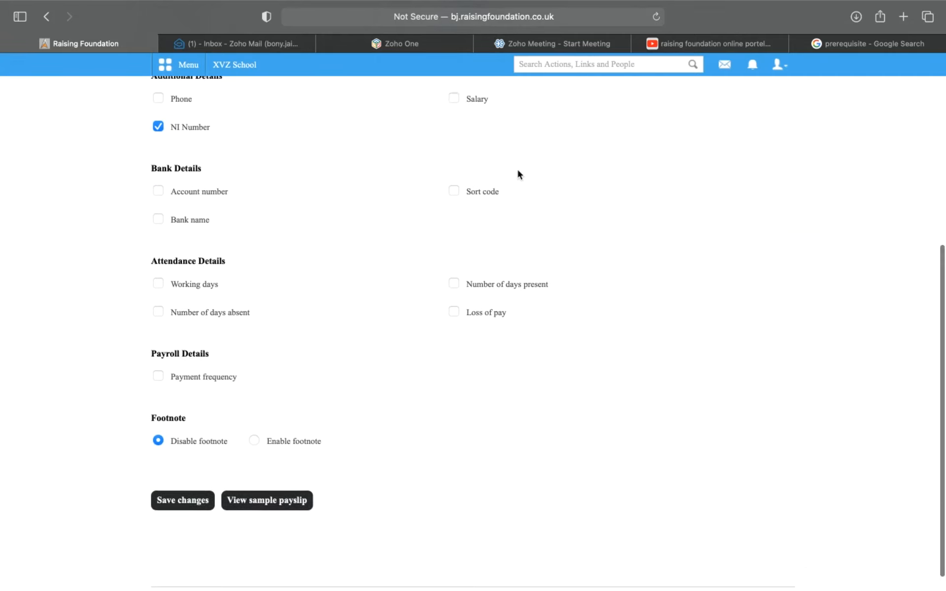
pyautogui.scroll(3, 281, 400)
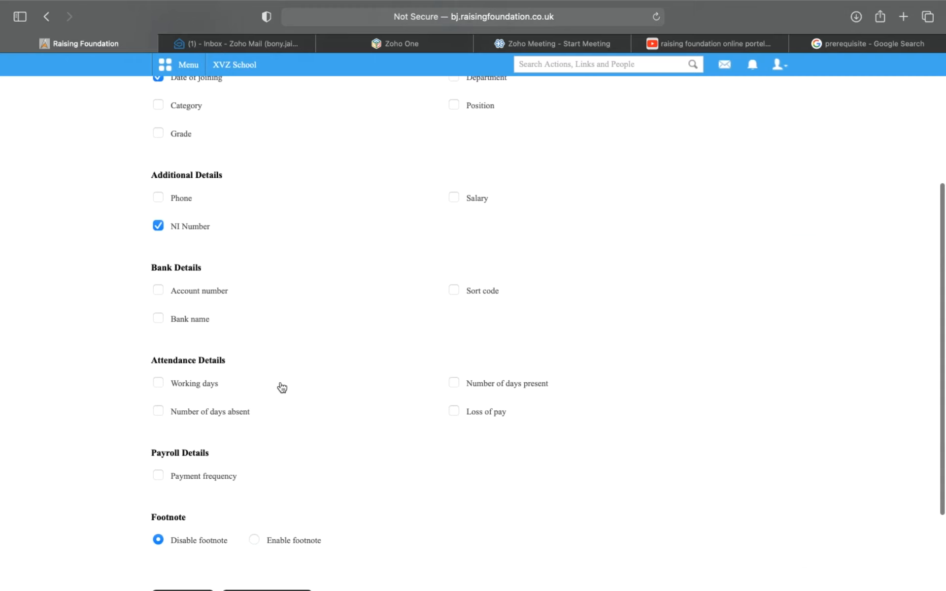
pyautogui.scroll(-3, 276, 402)
pyautogui.click(208, 491)
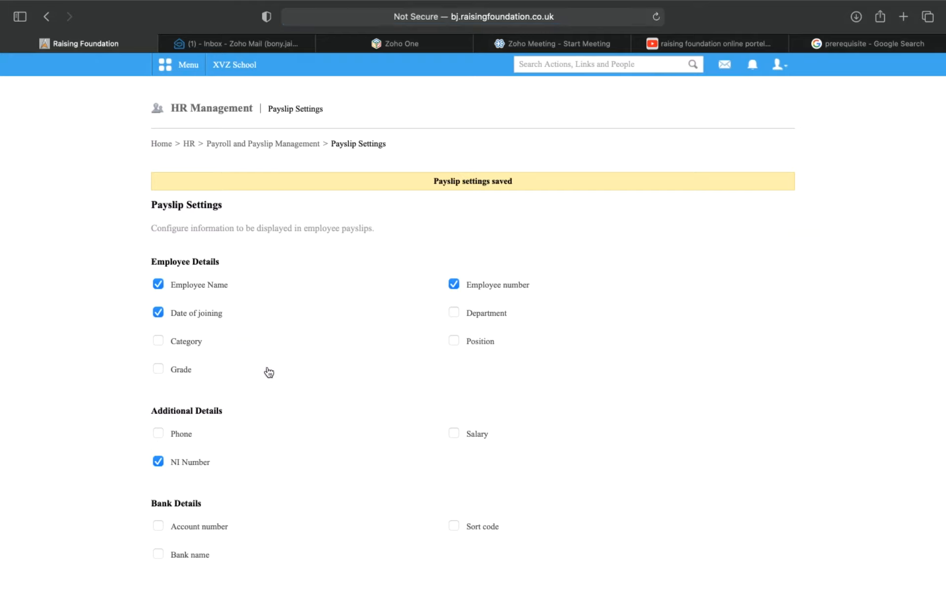
# - Examine the sample payslip's employee details, earnings, deductions and net salary, and close it
pyautogui.scroll(-10, 269, 373)
pyautogui.click(276, 482)
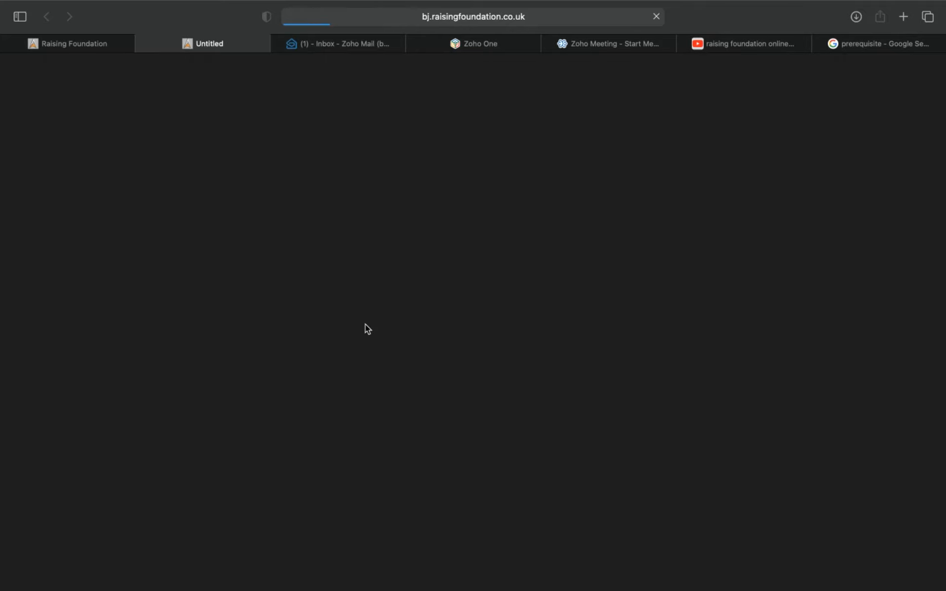
pyautogui.scroll(-4, 414, 349)
pyautogui.scroll(-5, 414, 349)
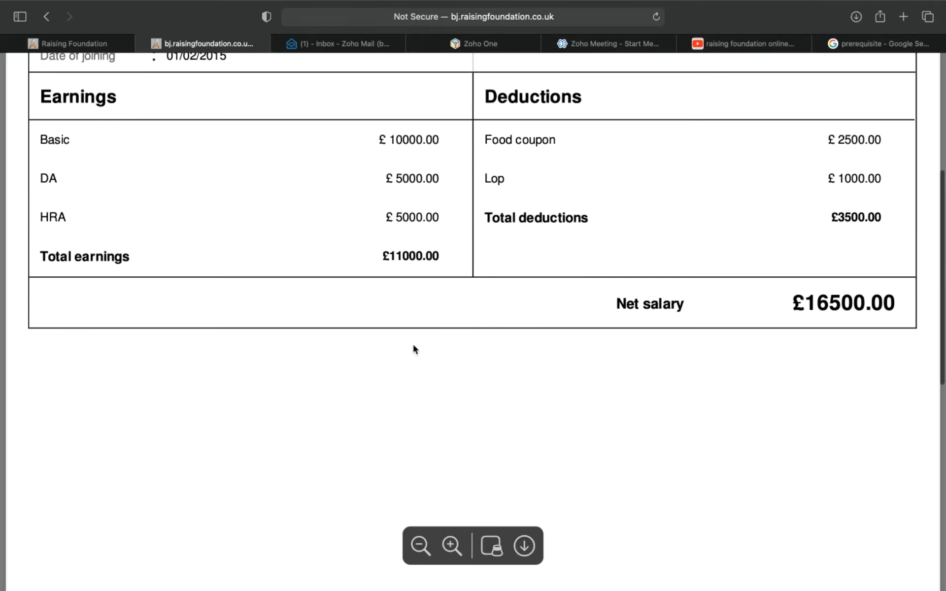
pyautogui.scroll(10, 414, 349)
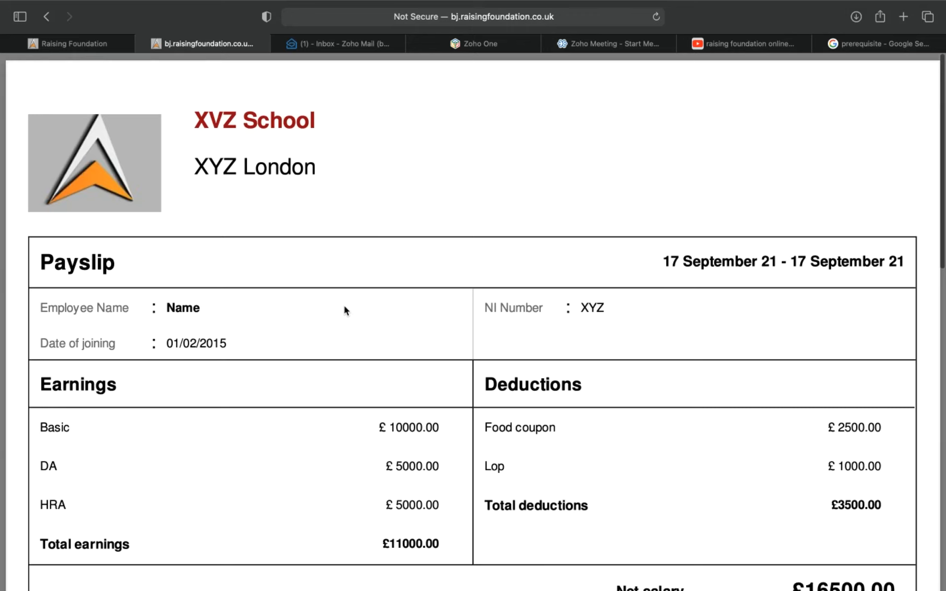
pyautogui.scroll(-5, 344, 309)
pyautogui.scroll(4, 344, 309)
pyautogui.scroll(2, 344, 310)
pyautogui.click(104, 45)
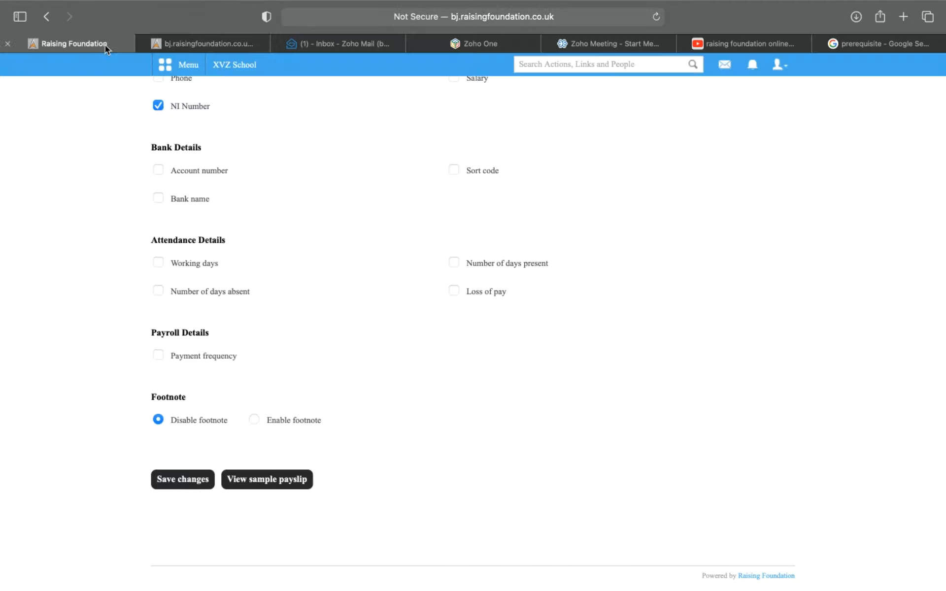
pyautogui.click(143, 44)
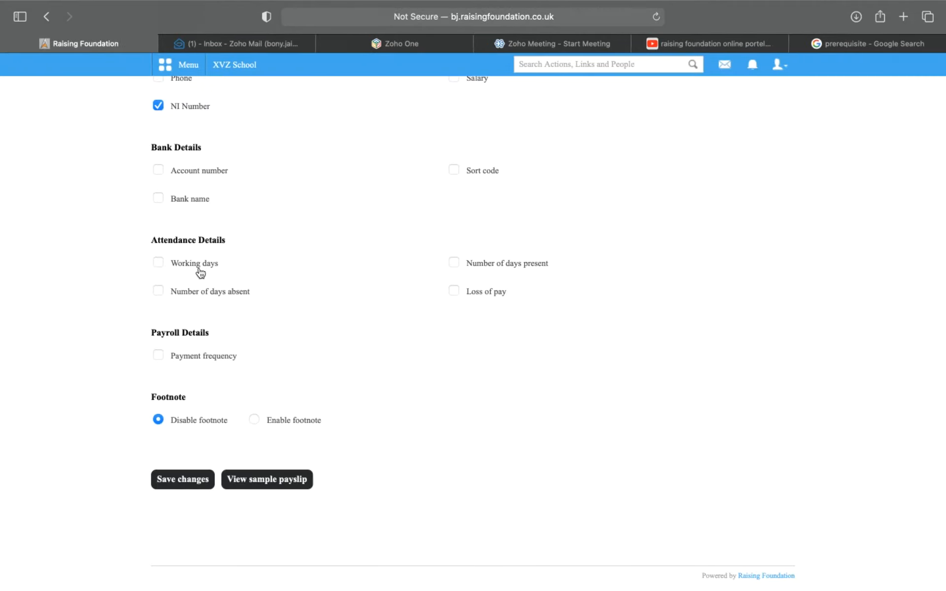
# - Return to Payroll and Payslip Management from the payslip settings and open the Payroll Categories list
pyautogui.scroll(7, 200, 270)
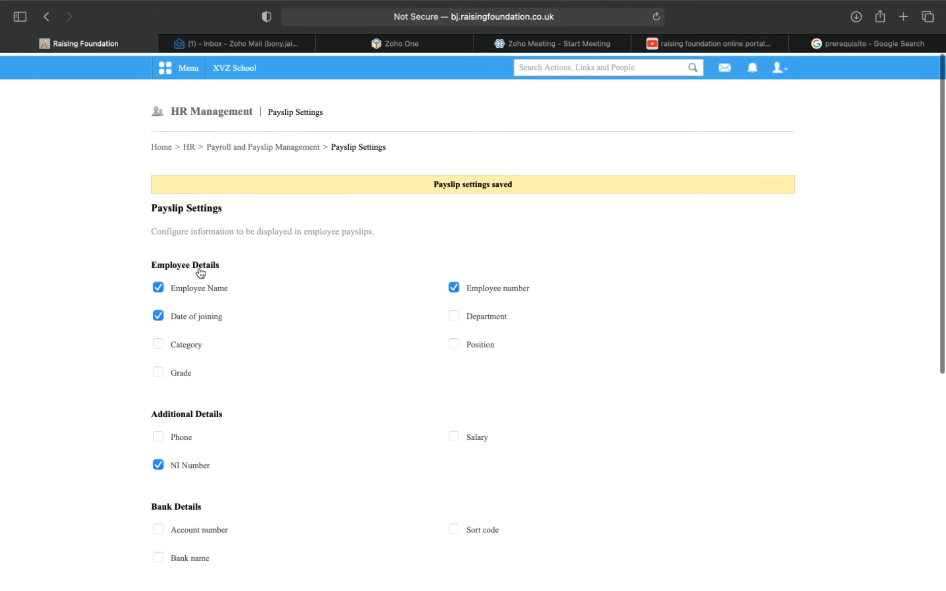
pyautogui.click(299, 144)
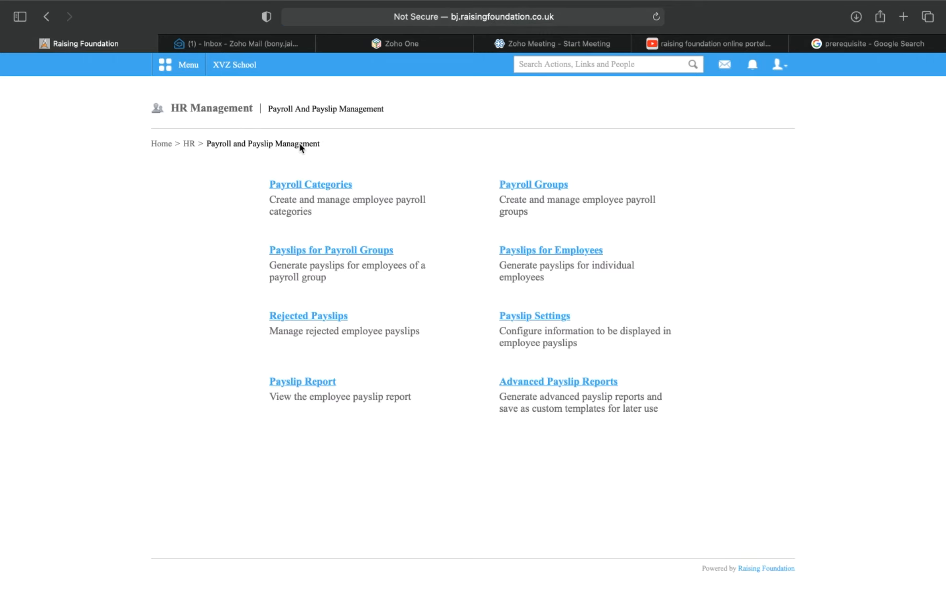
pyautogui.click(297, 187)
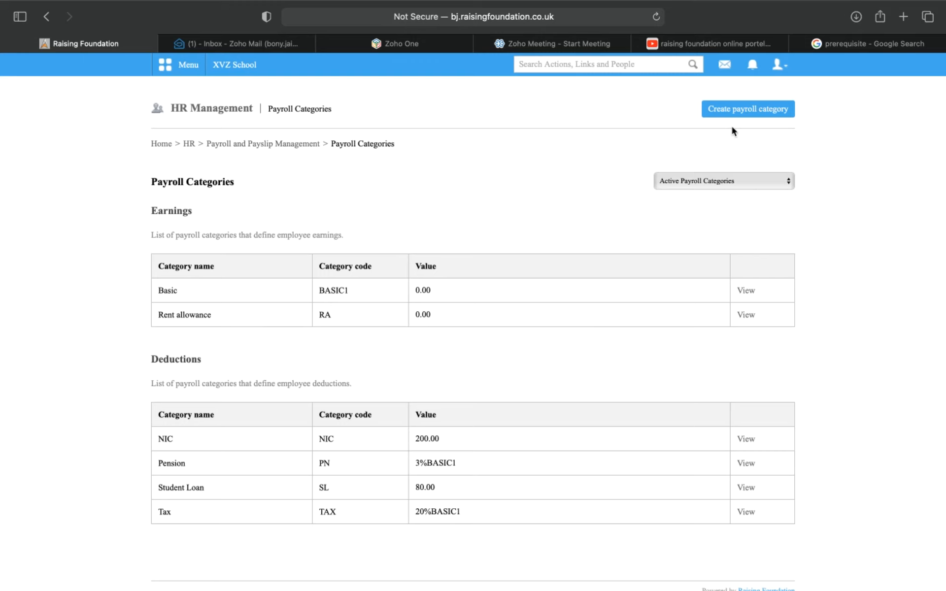
# - Examine the Create Payroll Category form with the Numeric value type, and return to the Payroll Categories list without creating anything
pyautogui.click(745, 111)
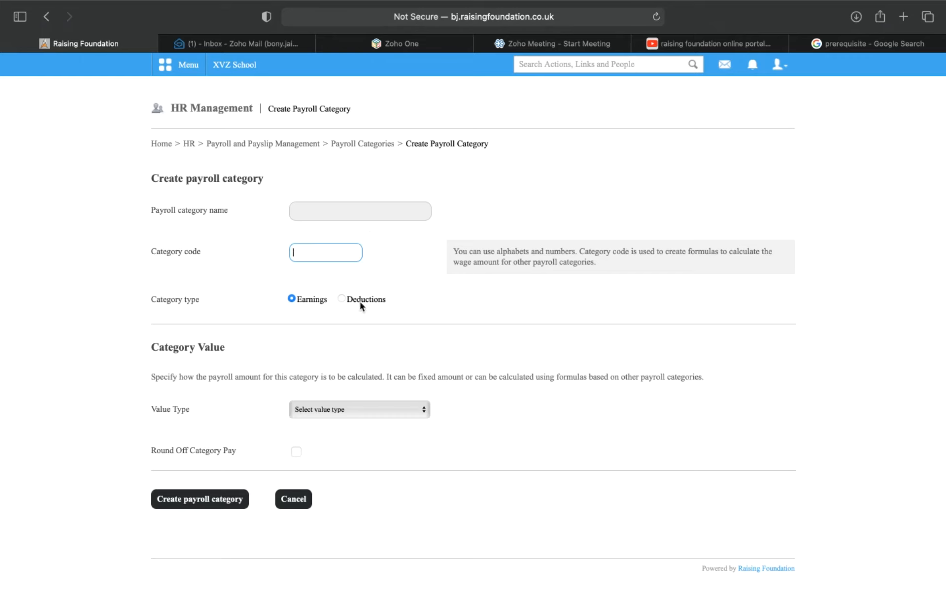
pyautogui.click(350, 410)
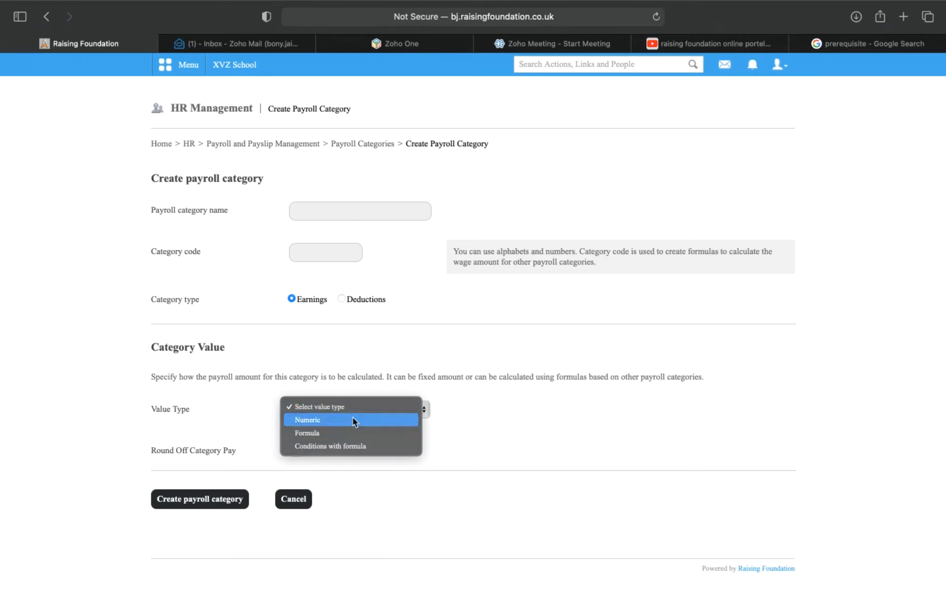
pyautogui.click(353, 418)
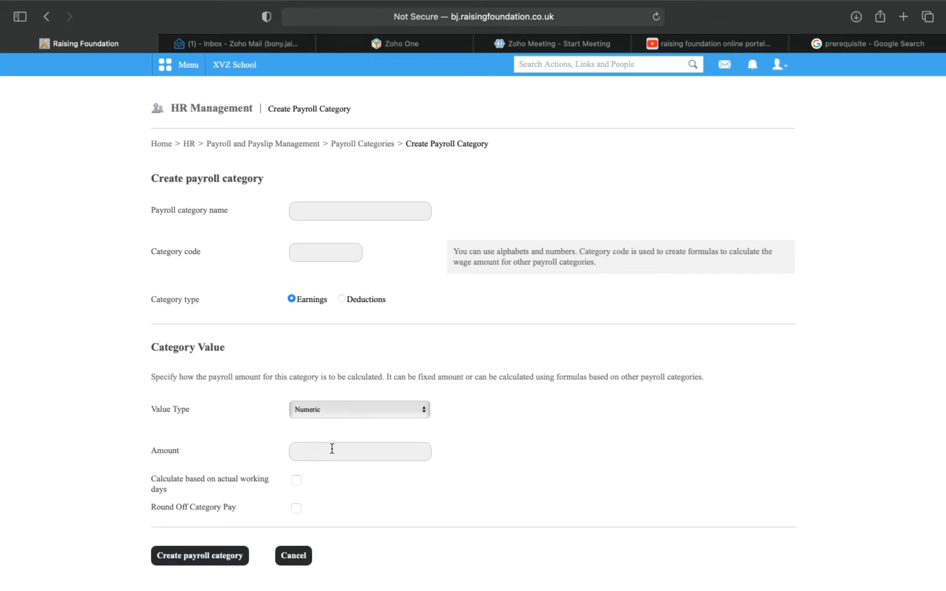
pyautogui.click(368, 144)
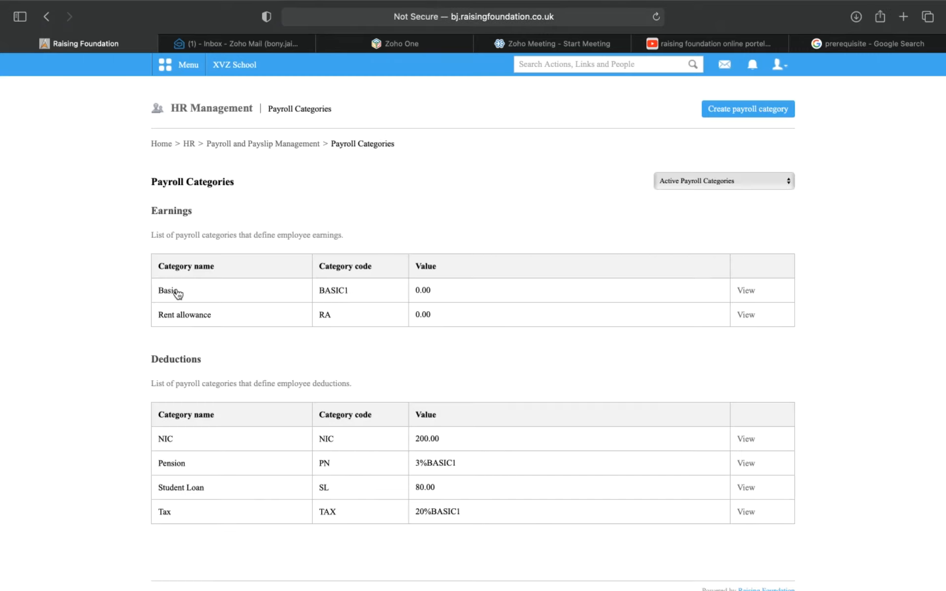
# - Examine the Basic payroll category's details, dependent categories and associated payroll groups, and return to the Payroll Categories list
pyautogui.click(170, 291)
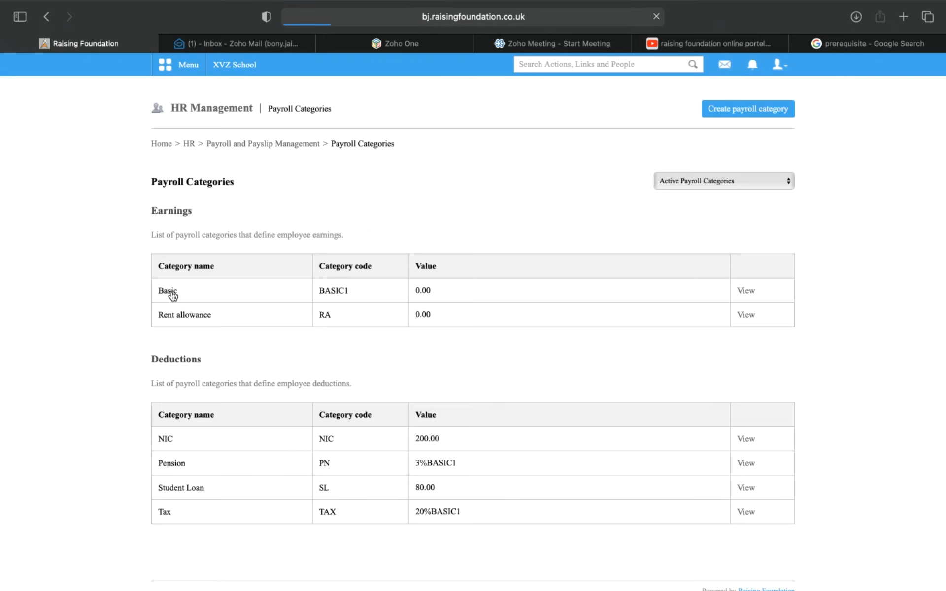
pyautogui.scroll(-2, 264, 209)
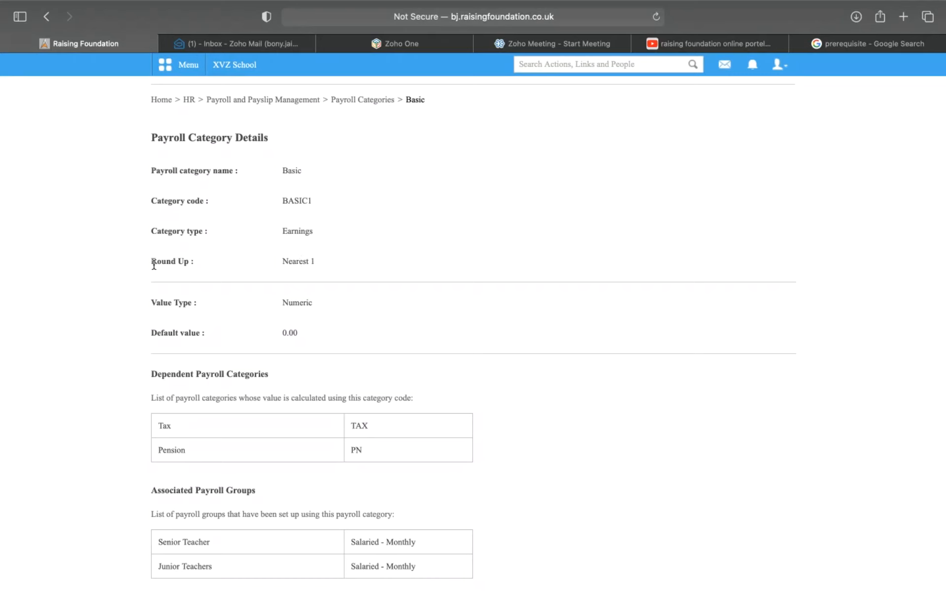
pyautogui.scroll(-1, 213, 279)
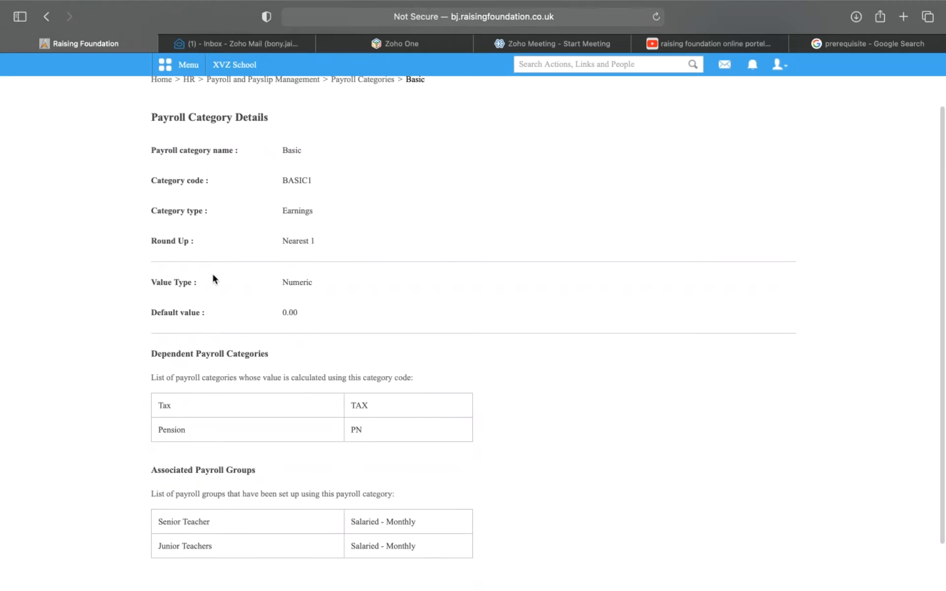
pyautogui.scroll(-1, 213, 279)
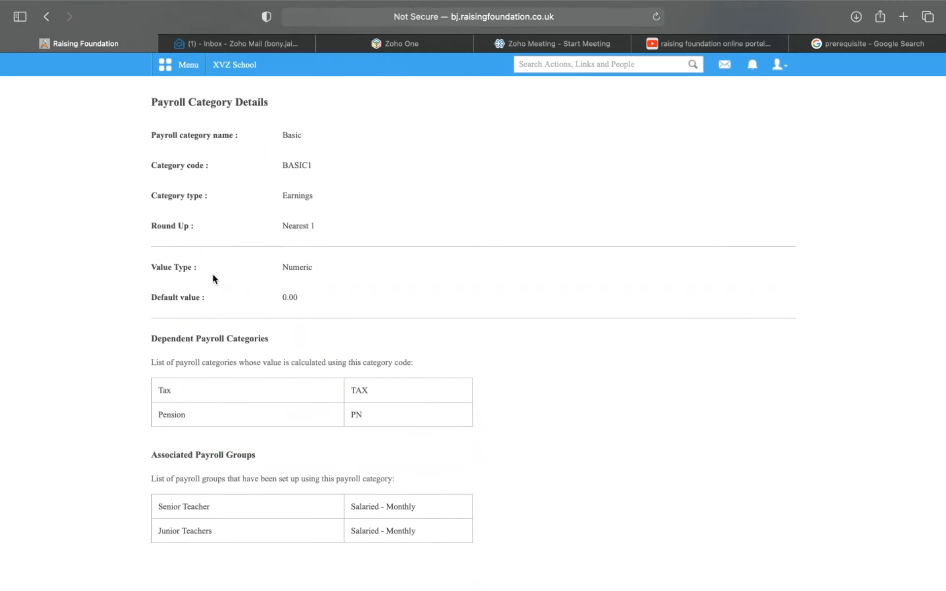
pyautogui.scroll(-1, 213, 279)
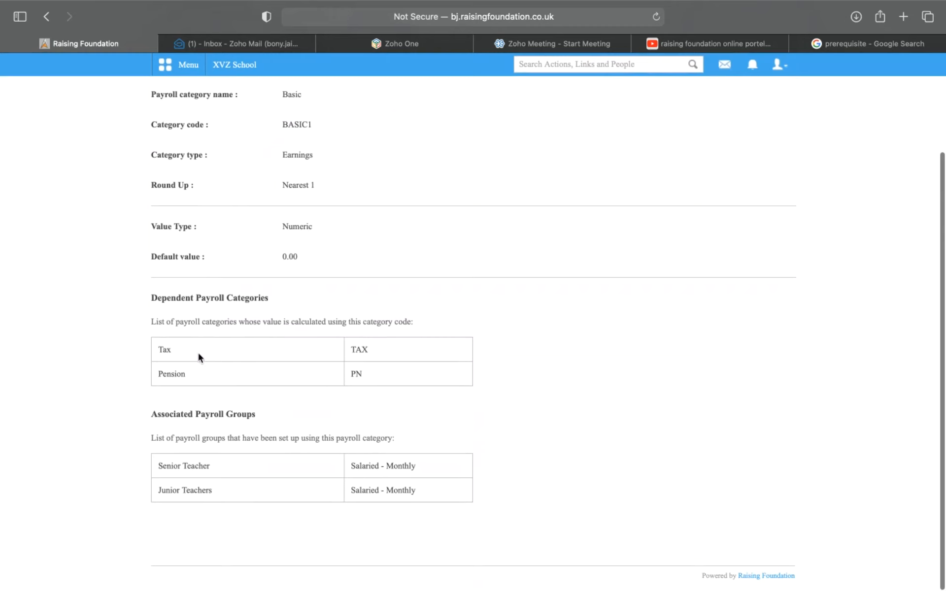
pyautogui.scroll(3, 226, 356)
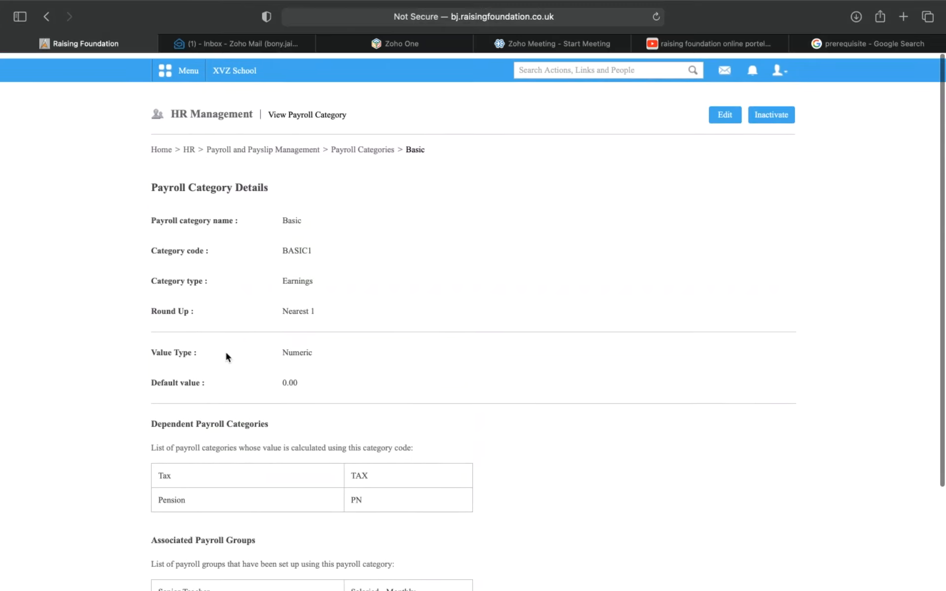
pyautogui.click(382, 146)
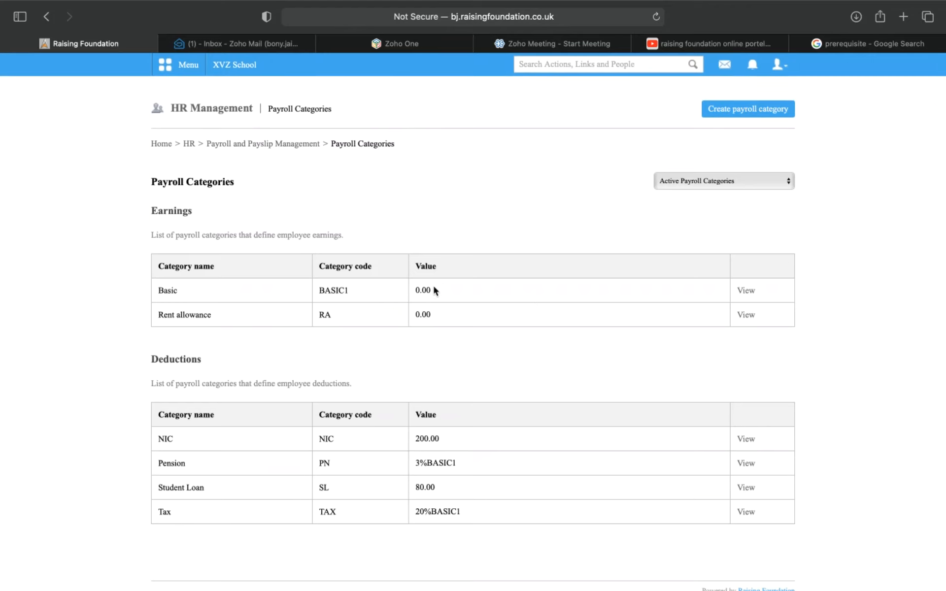
# - Check the values of the Basic earnings category and the NIC deduction category in the Payroll Categories list
pyautogui.moveTo(433, 290); pyautogui.dragTo(417, 288)
pyautogui.click(430, 222)
pyautogui.scroll(-1, 416, 286)
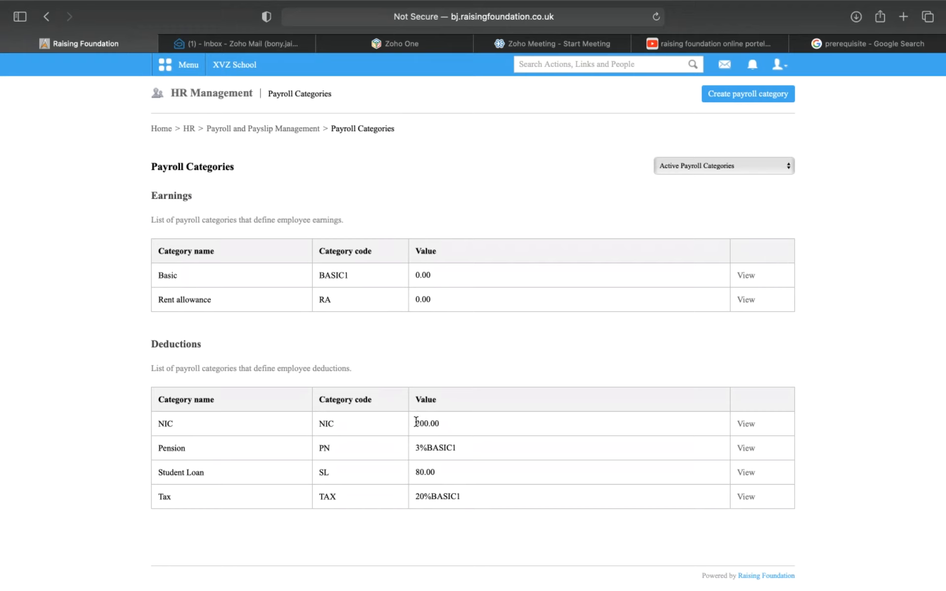
pyautogui.moveTo(416, 422); pyautogui.dragTo(438, 425)
pyautogui.click(452, 413)
# - Open a new payroll category form and set the value type to Formula to examine the formula field and available codes
pyautogui.click(756, 100)
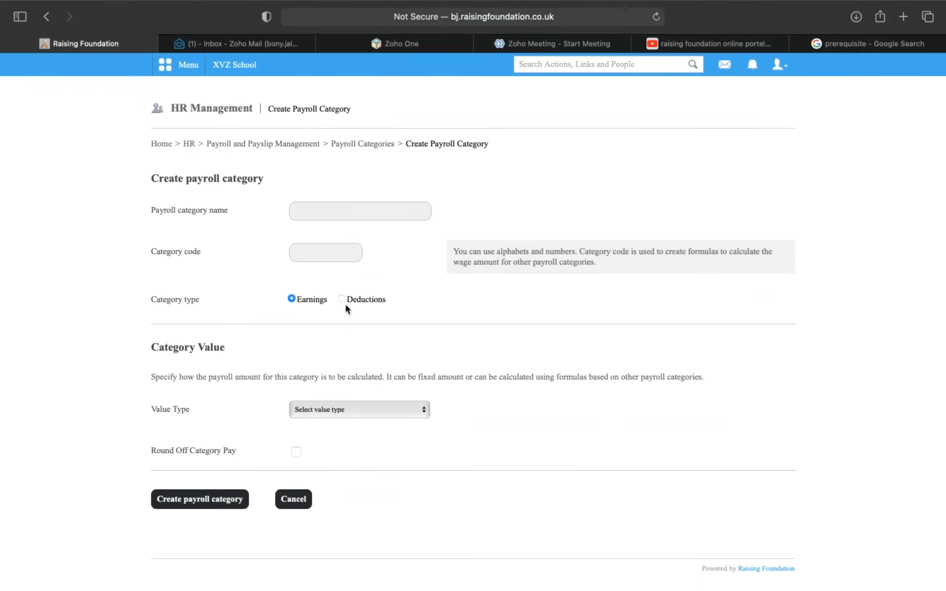
pyautogui.click(328, 410)
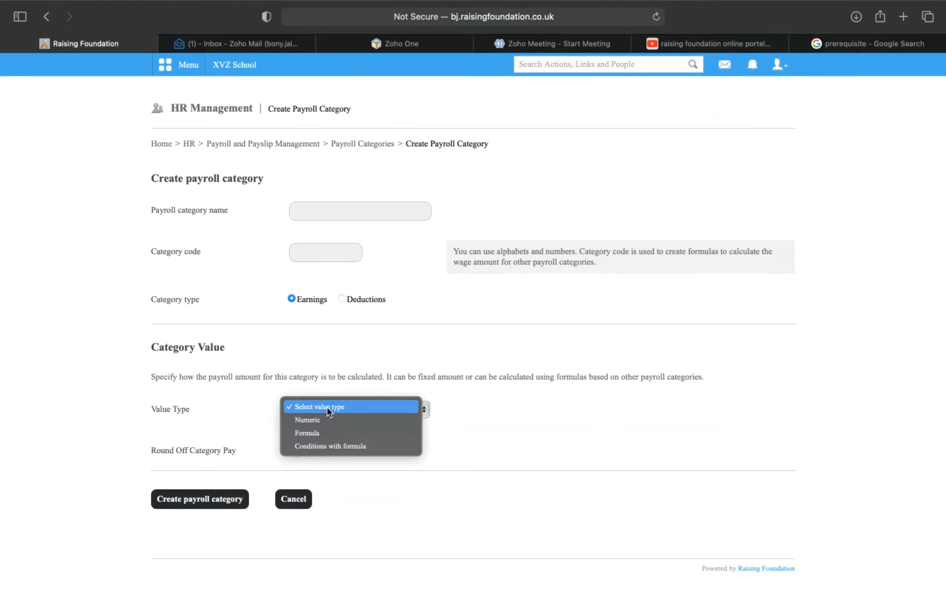
pyautogui.click(323, 433)
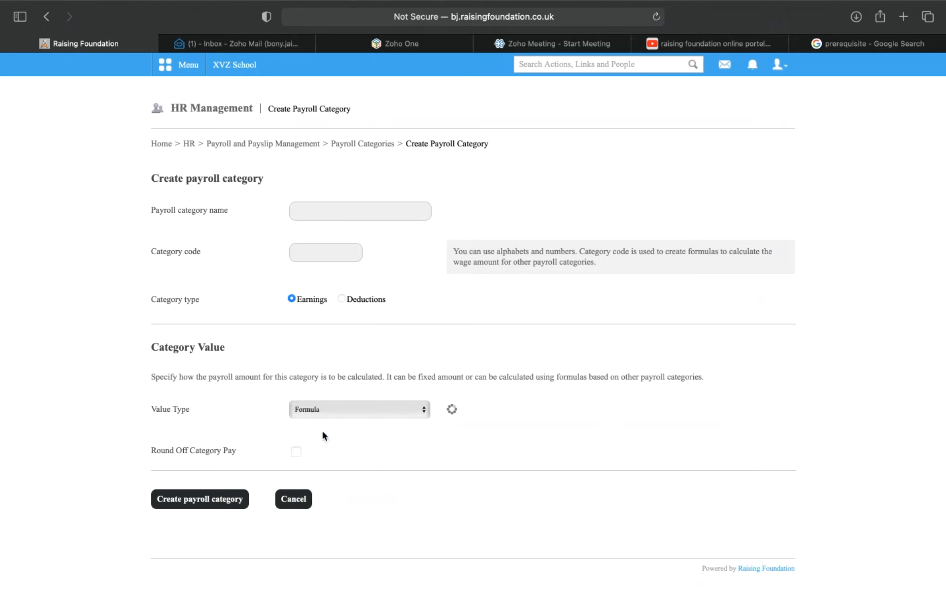
pyautogui.scroll(-2, 323, 434)
pyautogui.scroll(-3, 323, 436)
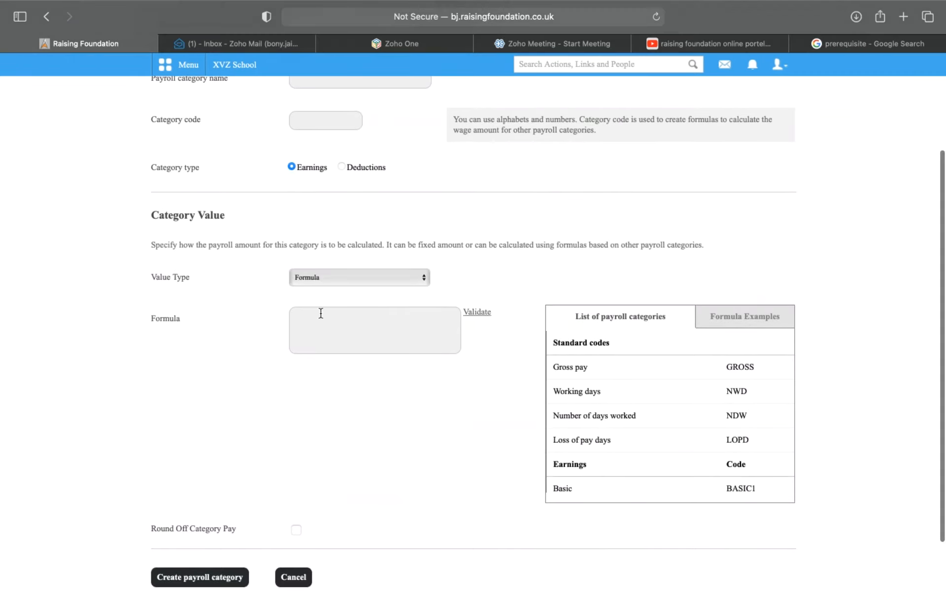
pyautogui.click(305, 324)
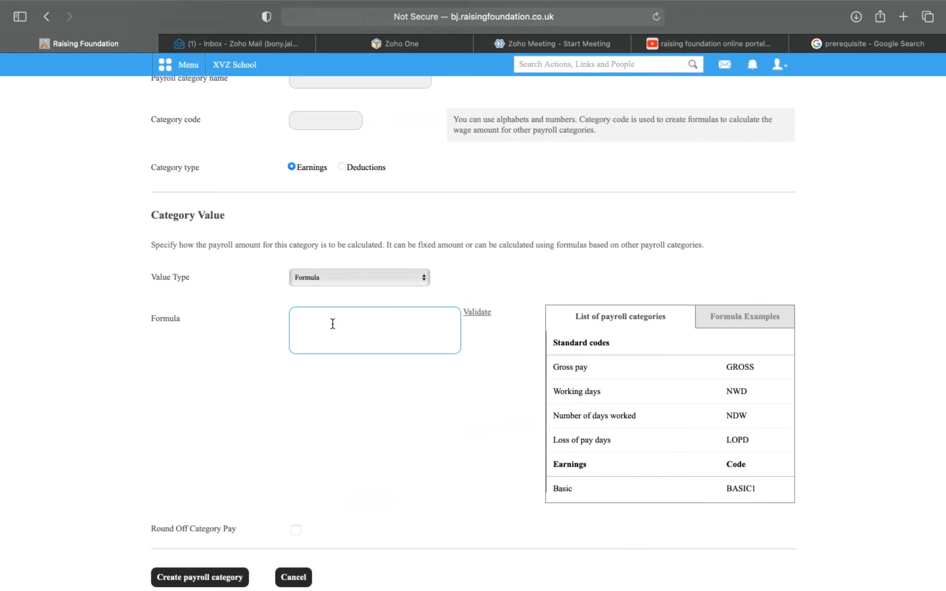
# - Switch the value type to Conditions with formula and examine the If/Then condition and default condition fields
pyautogui.click(334, 288)
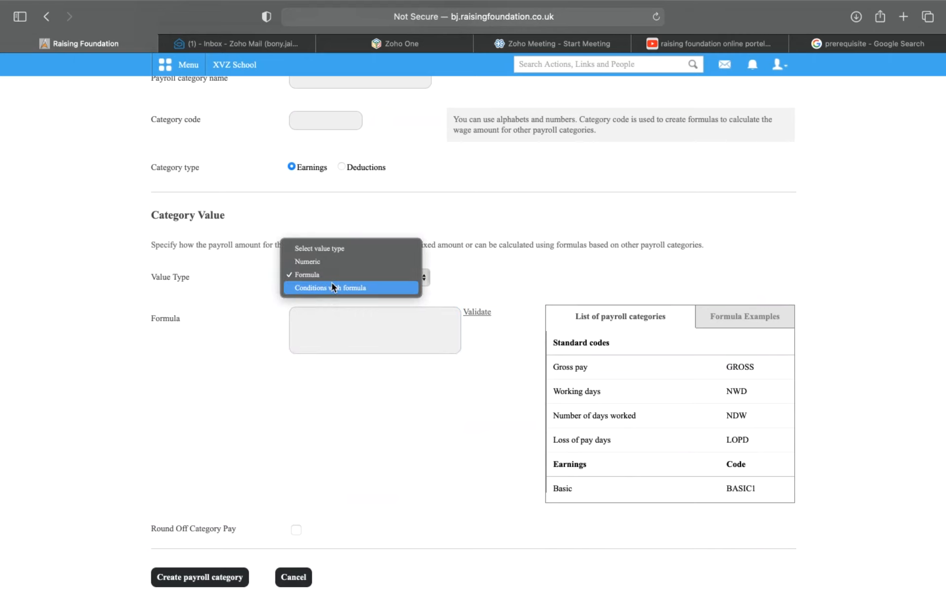
pyautogui.click(330, 287)
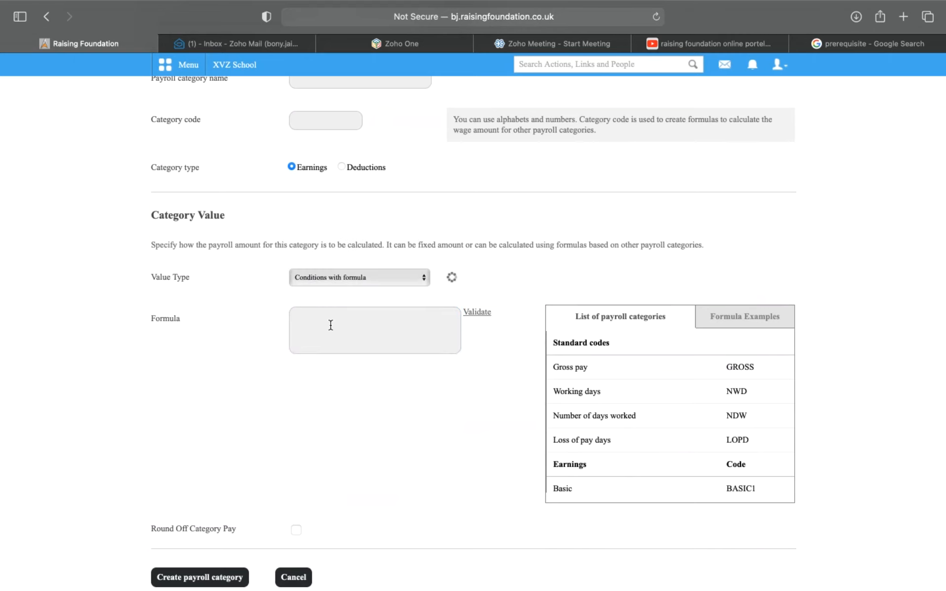
pyautogui.scroll(-4, 322, 387)
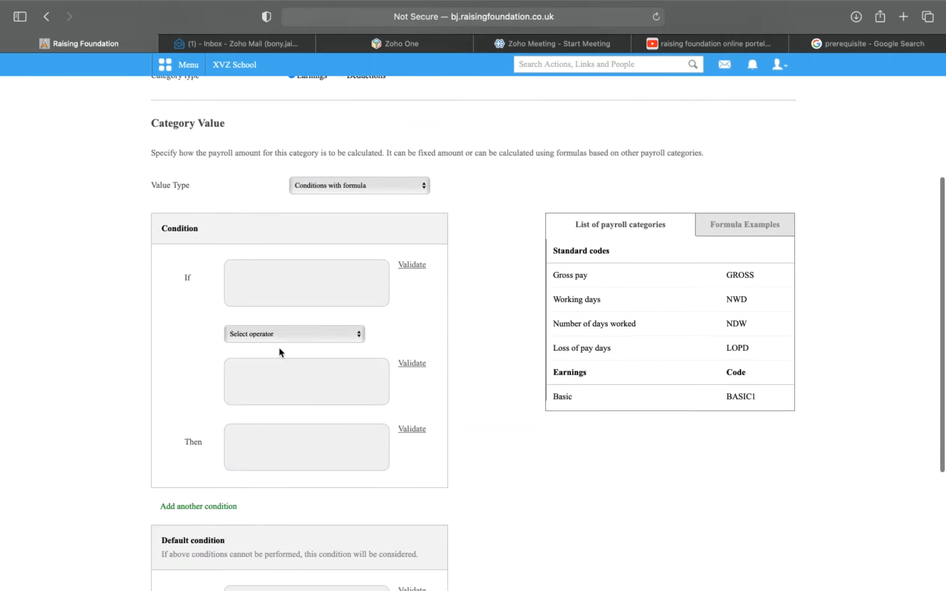
pyautogui.scroll(-5, 266, 333)
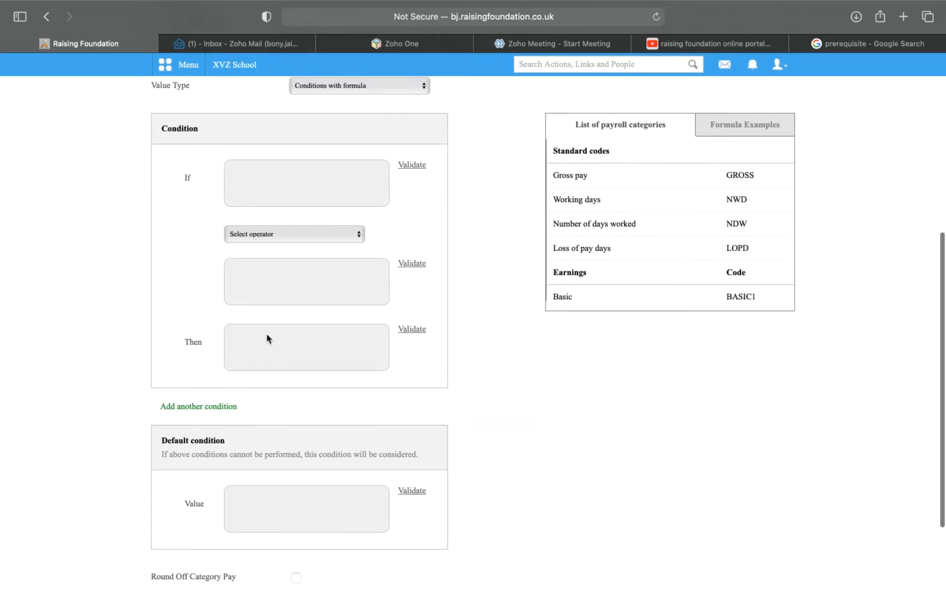
pyautogui.scroll(3, 267, 335)
# - Switch the value type to Numeric, review the amount options, and return to the Payroll Categories list without creating the category
pyautogui.click(324, 125)
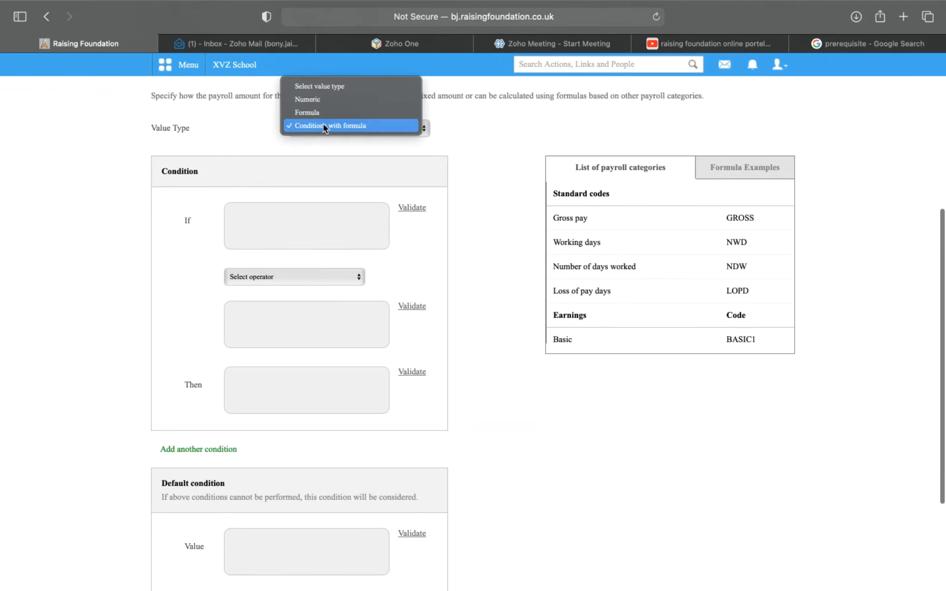
pyautogui.click(336, 99)
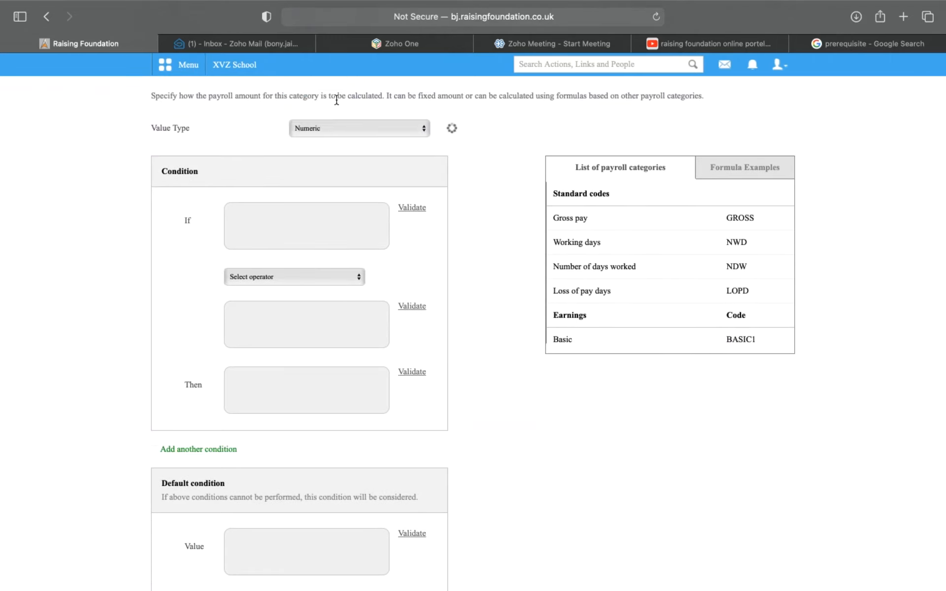
pyautogui.scroll(-1, 290, 261)
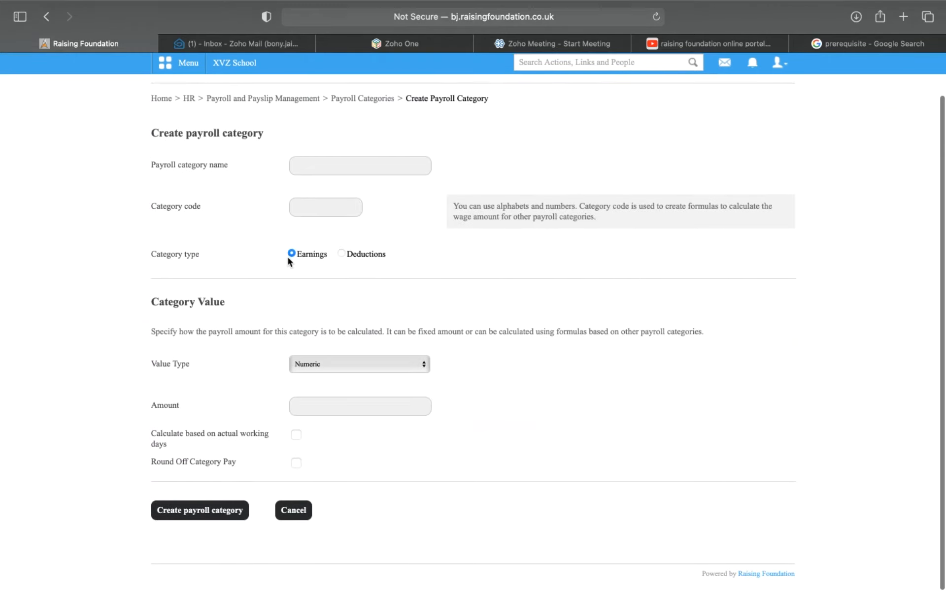
pyautogui.click(309, 405)
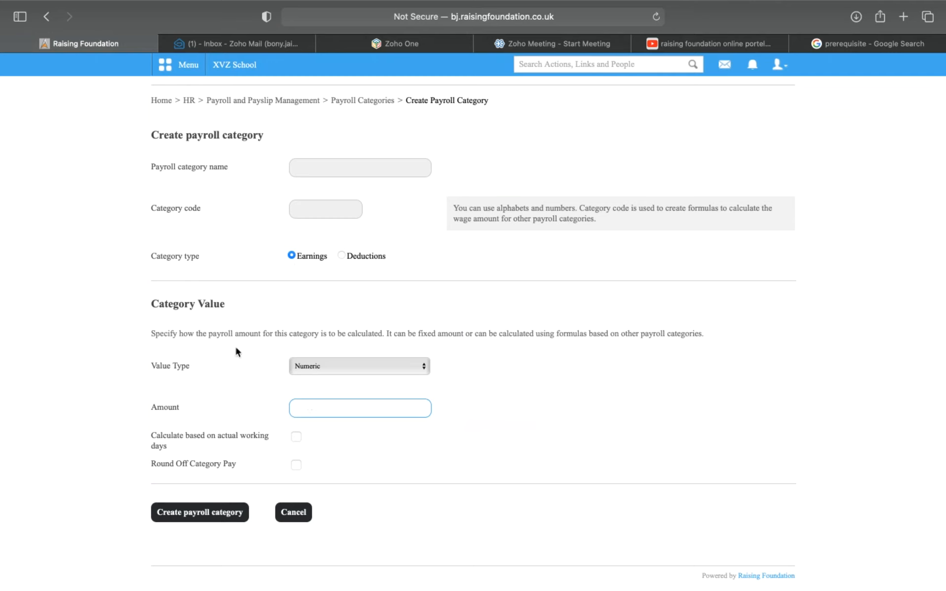
pyautogui.scroll(2, 243, 314)
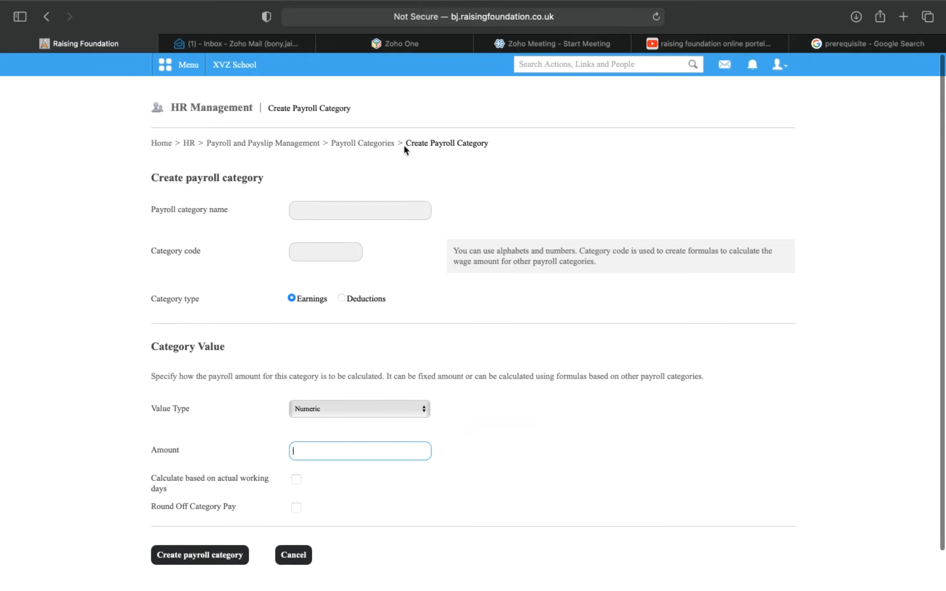
pyautogui.click(377, 146)
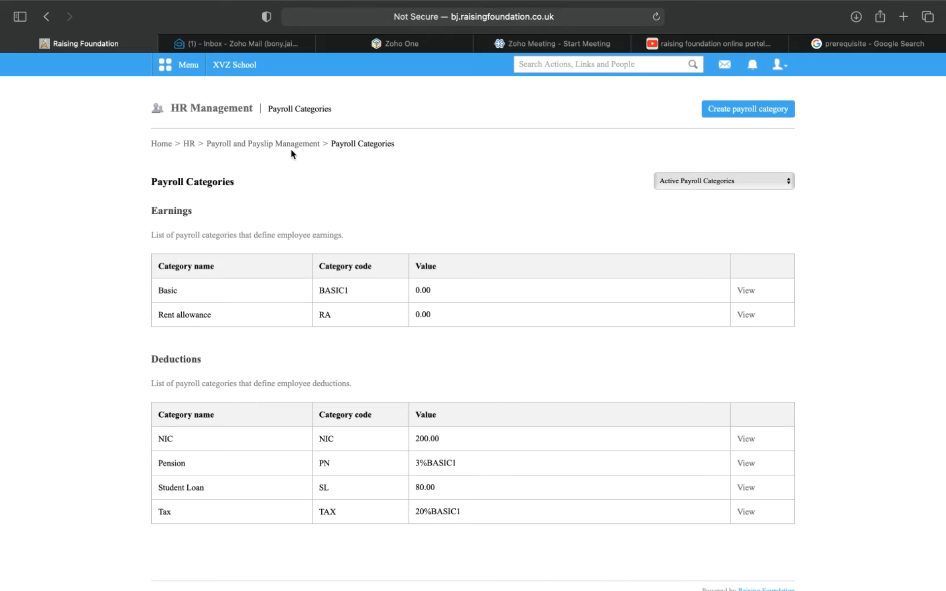
# - Open a new payroll group form from Payroll Groups and examine the available payment frequency options
pyautogui.click(312, 147)
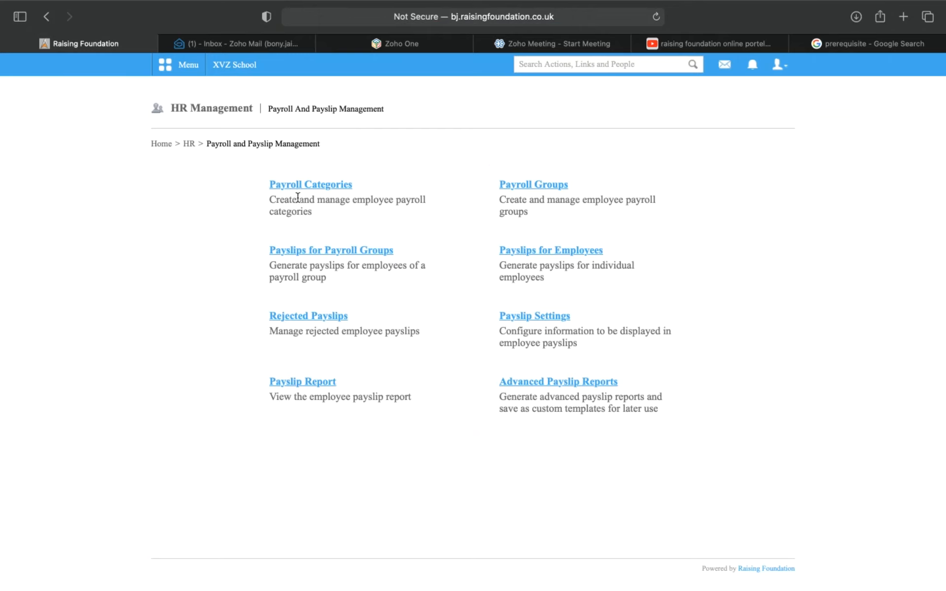
pyautogui.click(509, 189)
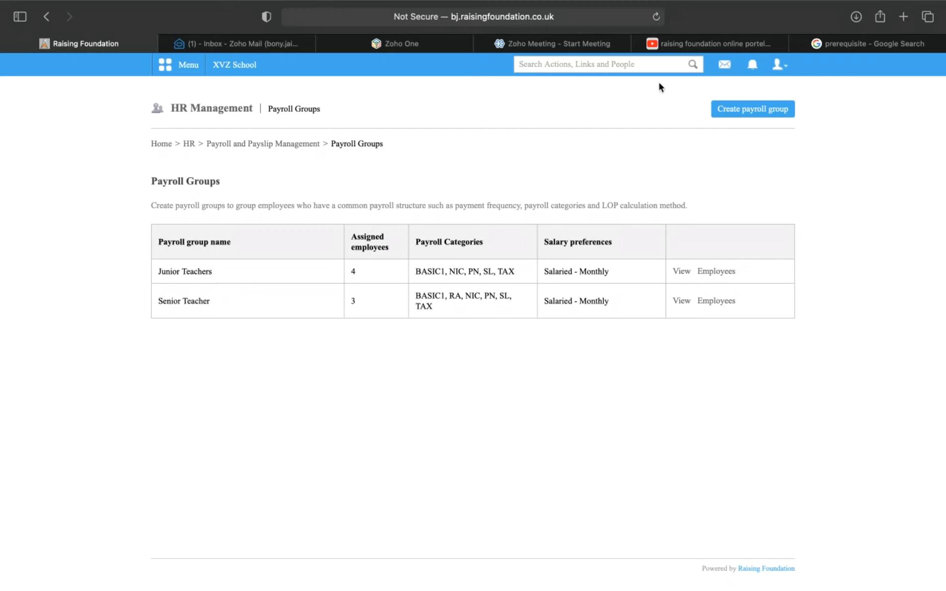
pyautogui.click(761, 112)
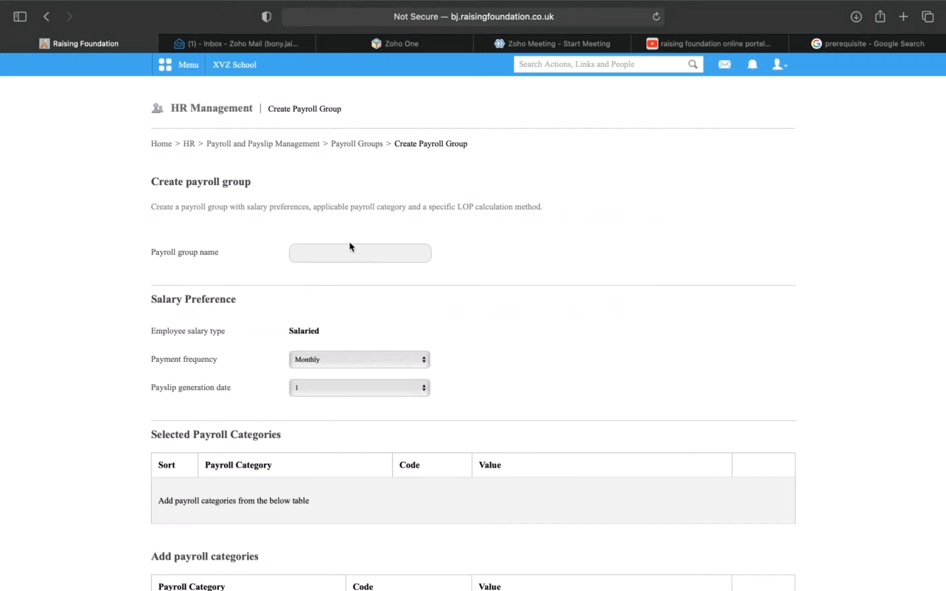
pyautogui.scroll(-3, 348, 240)
pyautogui.scroll(1, 298, 87)
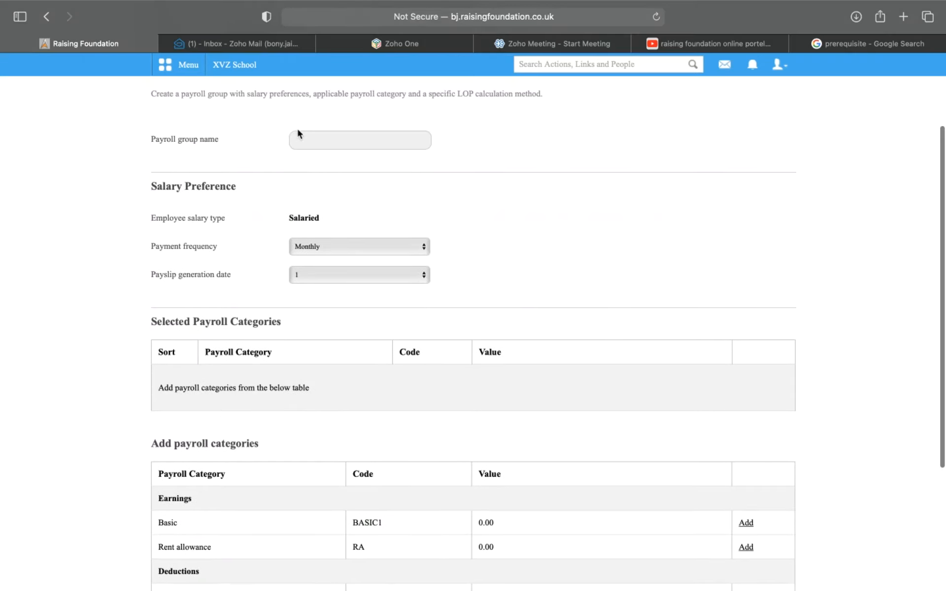
pyautogui.scroll(-1, 312, 158)
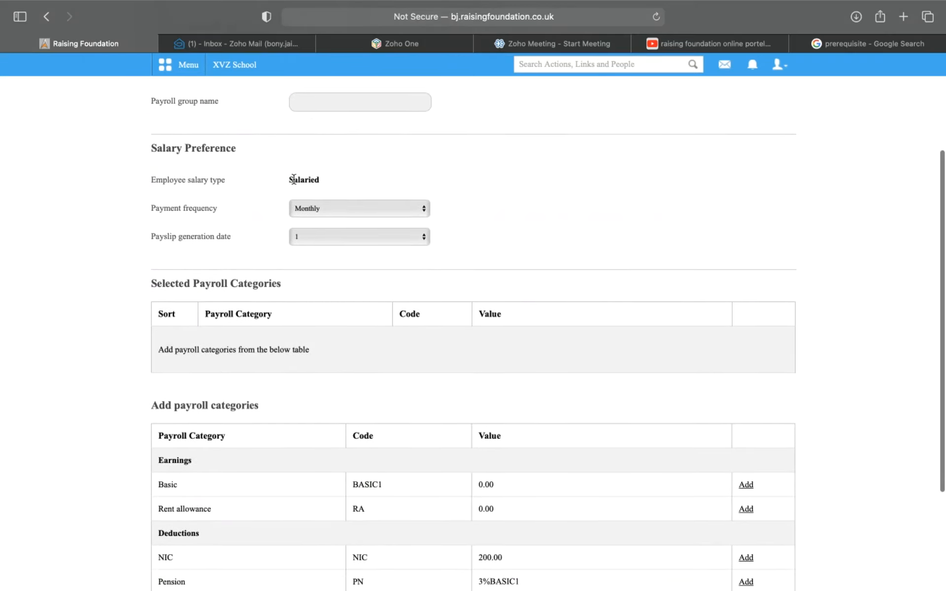
pyautogui.click(318, 210)
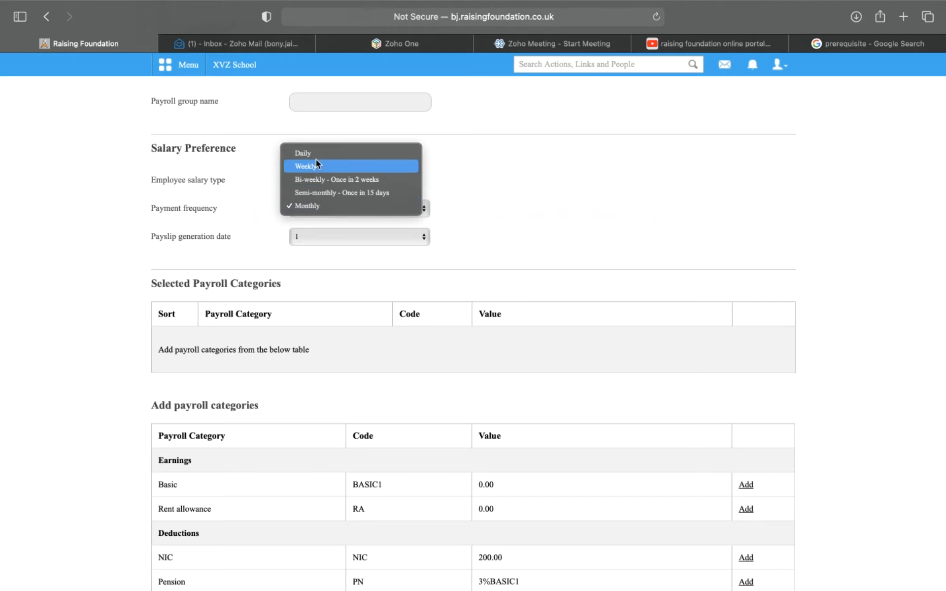
pyautogui.click(535, 222)
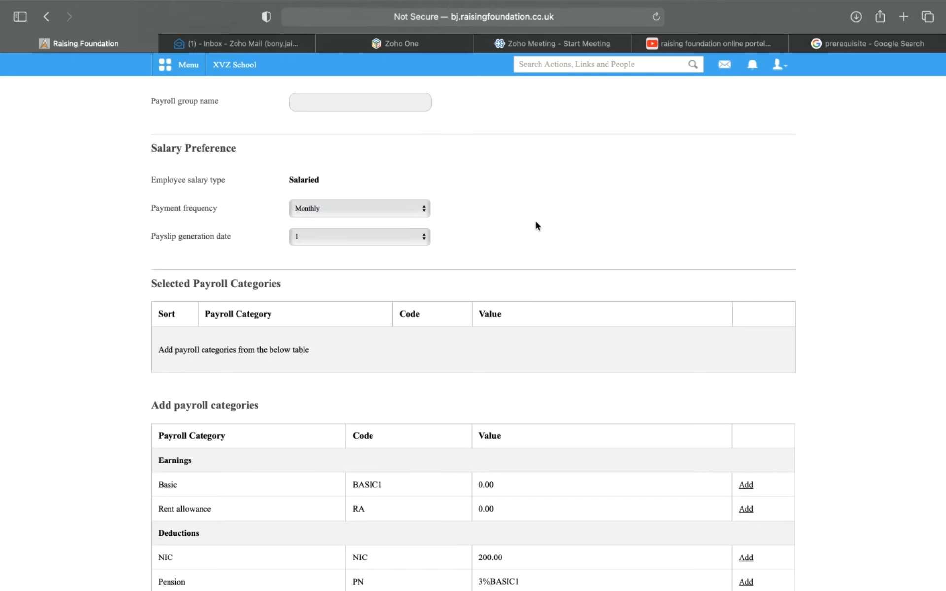
# - Examine the payslip generation date options and the earnings and deductions that can be added to the payroll group
pyautogui.scroll(-3, 536, 221)
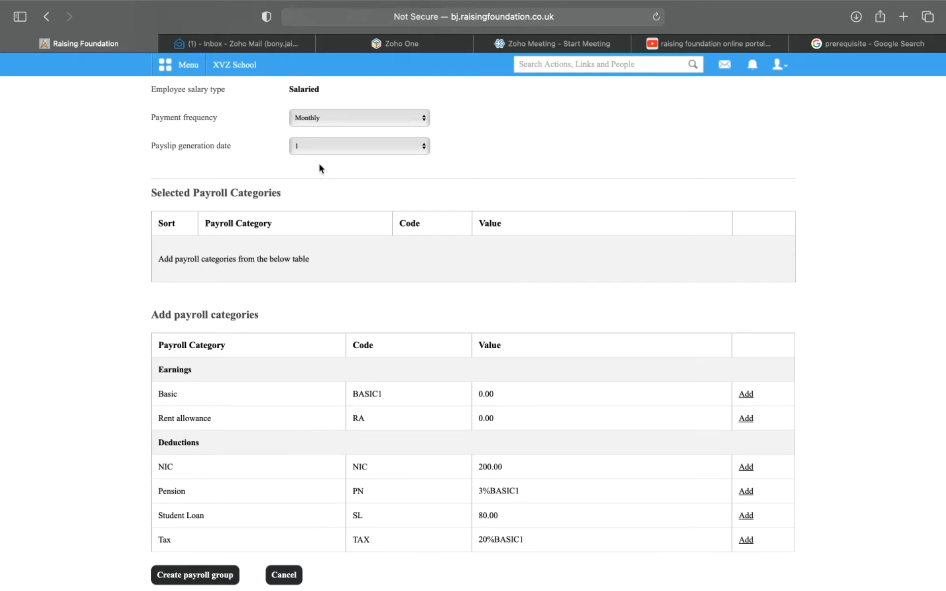
pyautogui.click(325, 150)
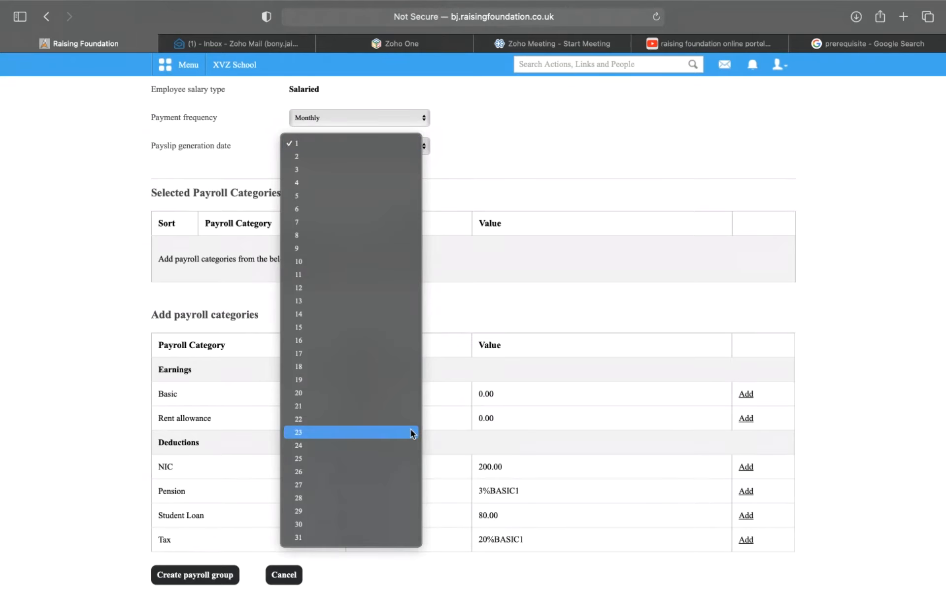
pyautogui.click(526, 137)
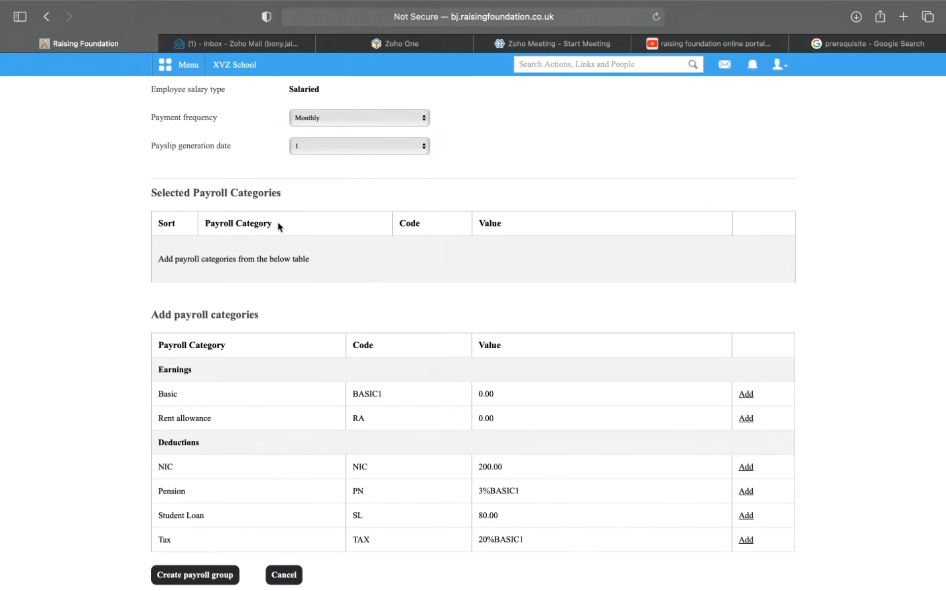
pyautogui.scroll(-3, 279, 227)
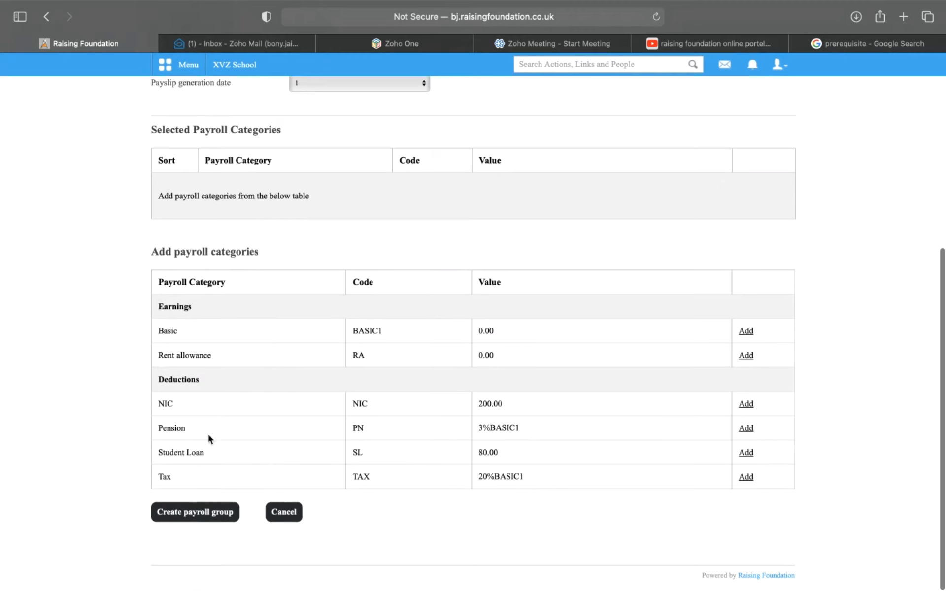
pyautogui.scroll(2, 490, 296)
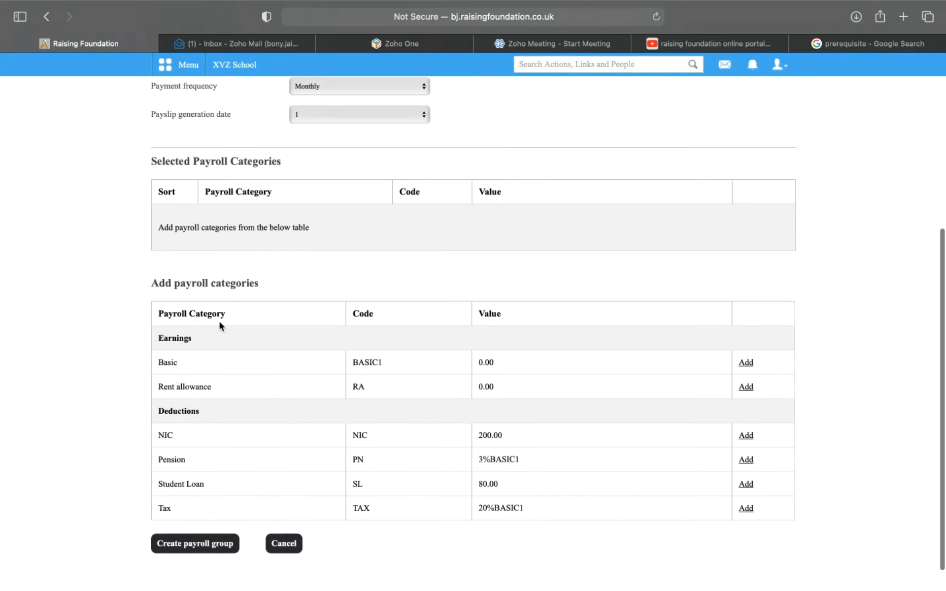
pyautogui.scroll(1, 220, 325)
pyautogui.scroll(-3, 220, 325)
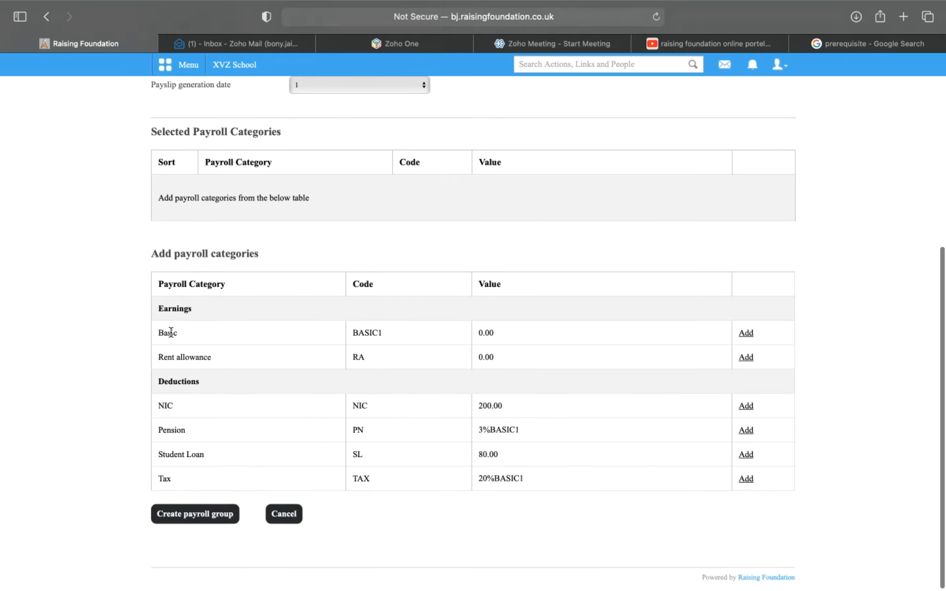
# - Add the Basic earning and the NIC, Pension, Student Loan and Tax deductions to the new payroll group's selected categories
pyautogui.click(746, 334)
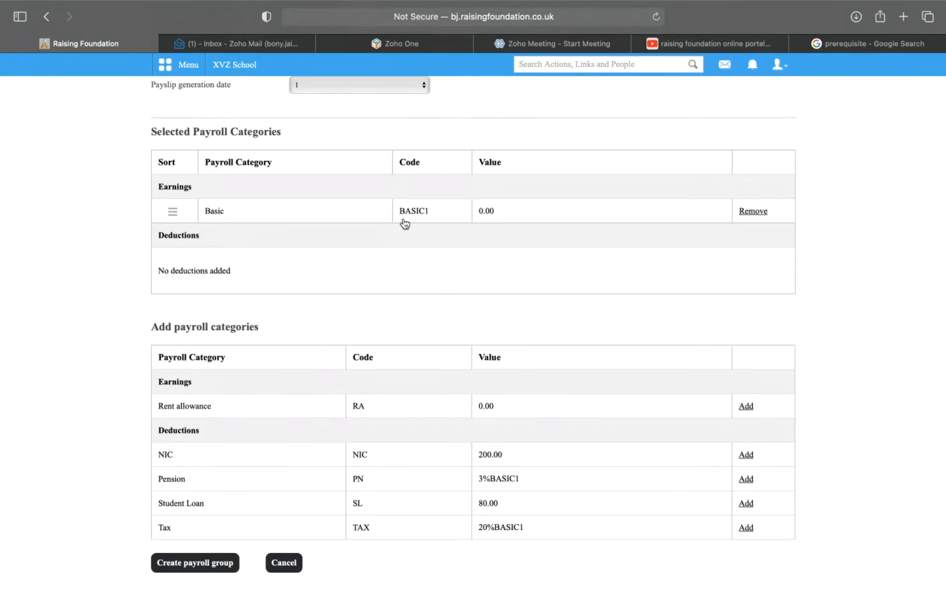
pyautogui.scroll(-2, 767, 528)
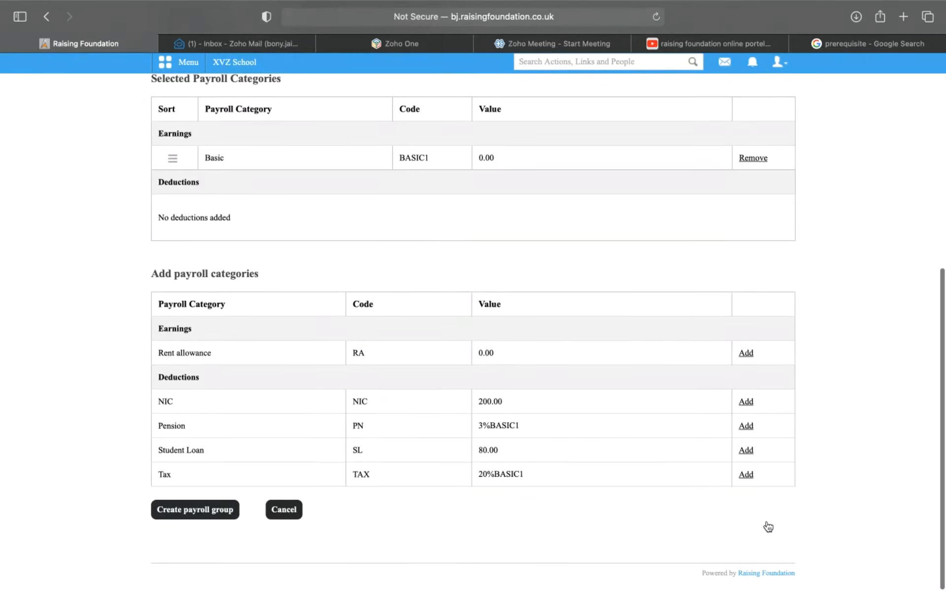
pyautogui.click(747, 406)
pyautogui.click(746, 425)
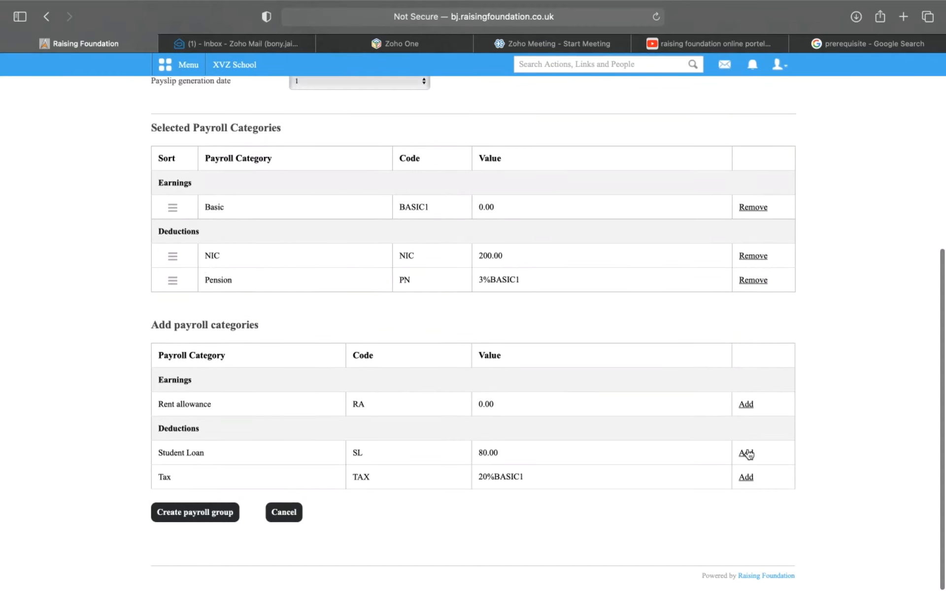
pyautogui.click(748, 454)
pyautogui.click(747, 478)
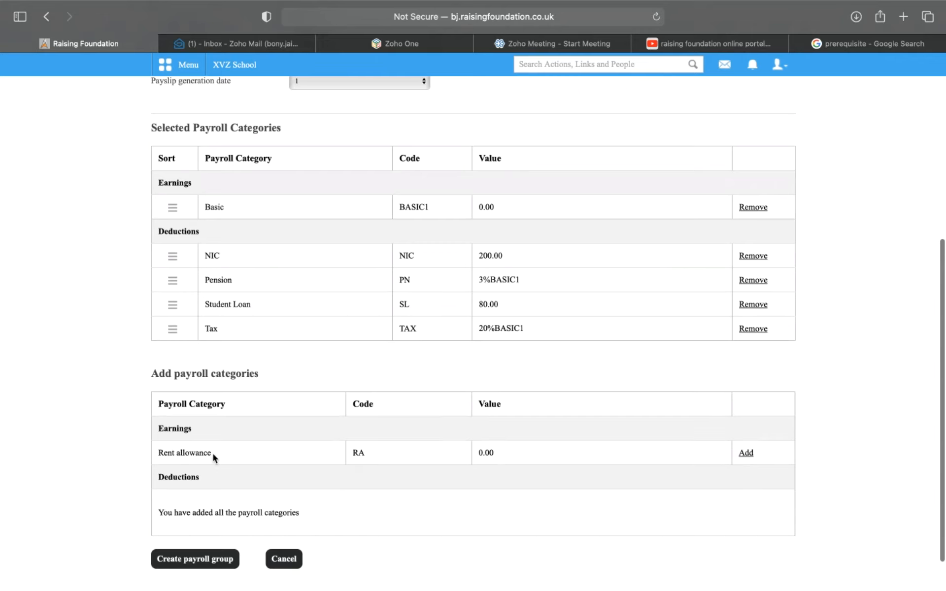
# - Review the new group's salary preferences and selected categories, and return to the Payroll Groups list without creating the group
pyautogui.scroll(5, 224, 204)
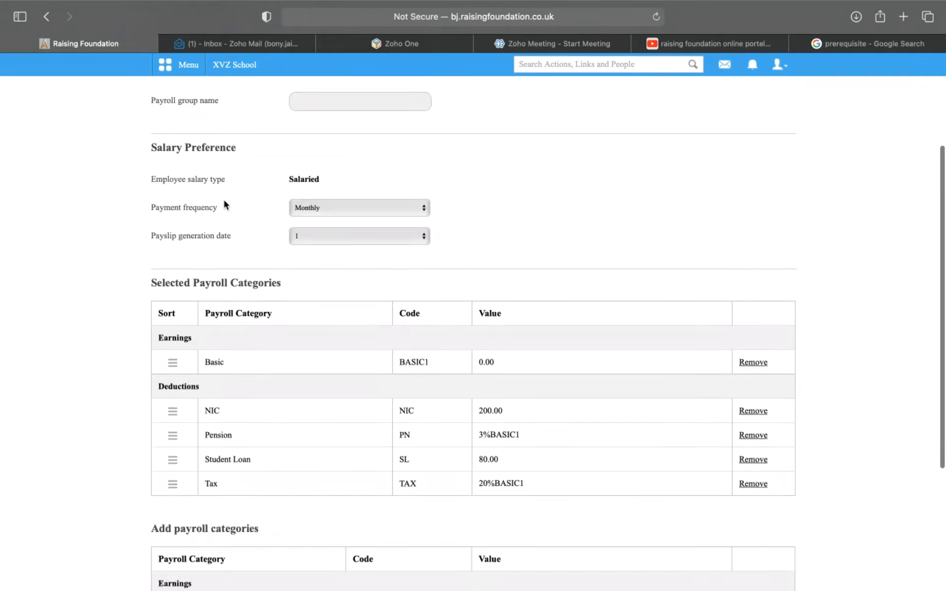
pyautogui.scroll(-6, 223, 203)
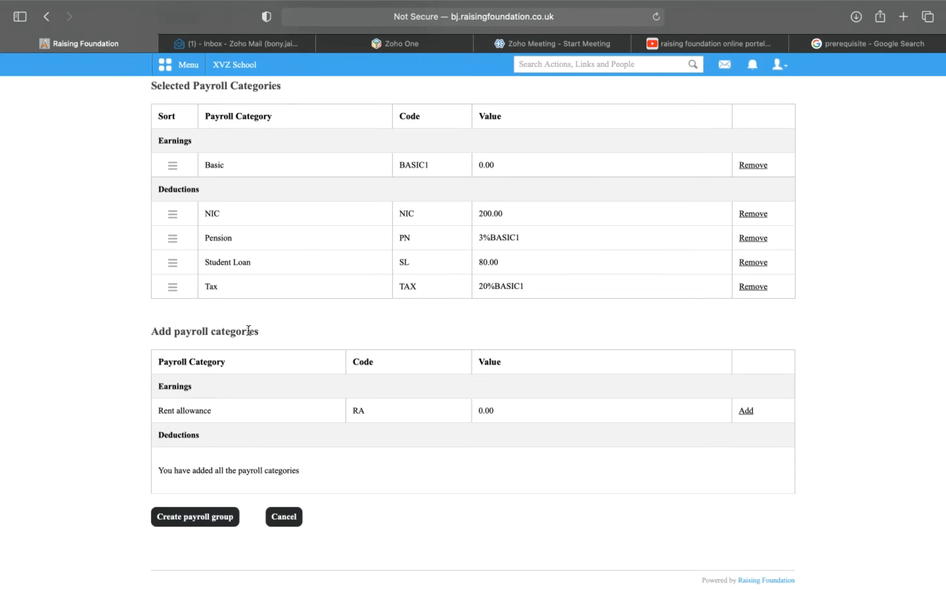
pyautogui.scroll(1, 266, 164)
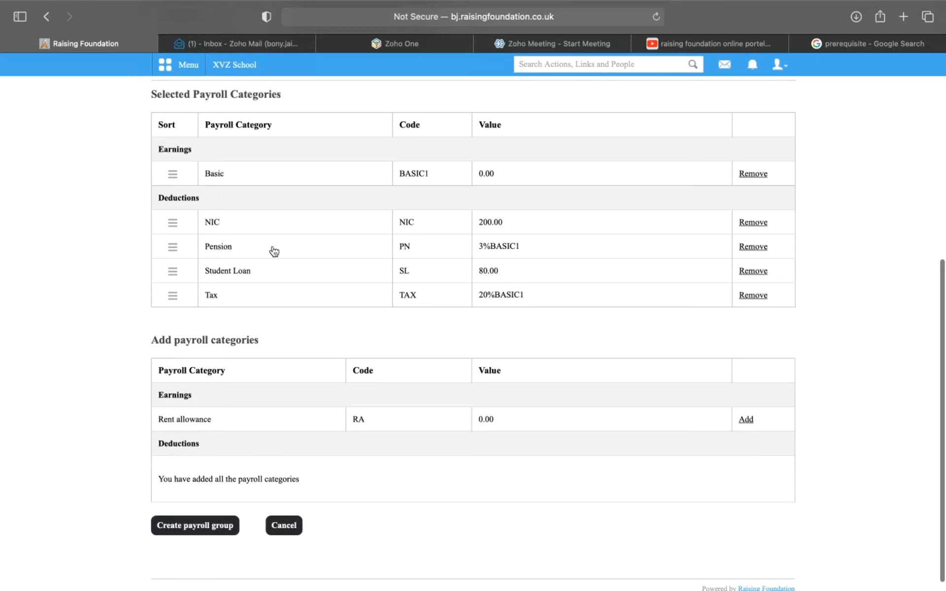
pyautogui.scroll(2, 270, 249)
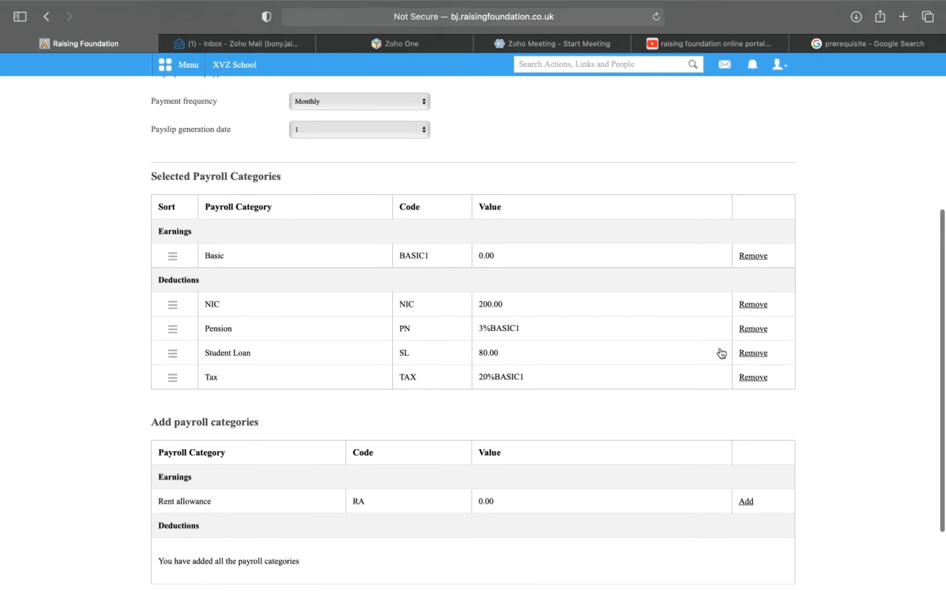
pyautogui.scroll(5, 719, 354)
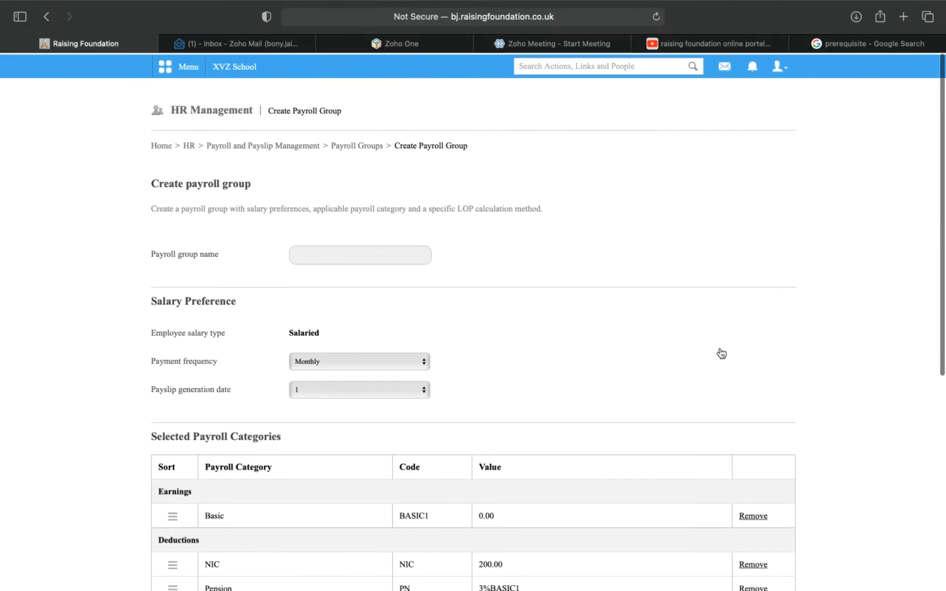
pyautogui.click(360, 145)
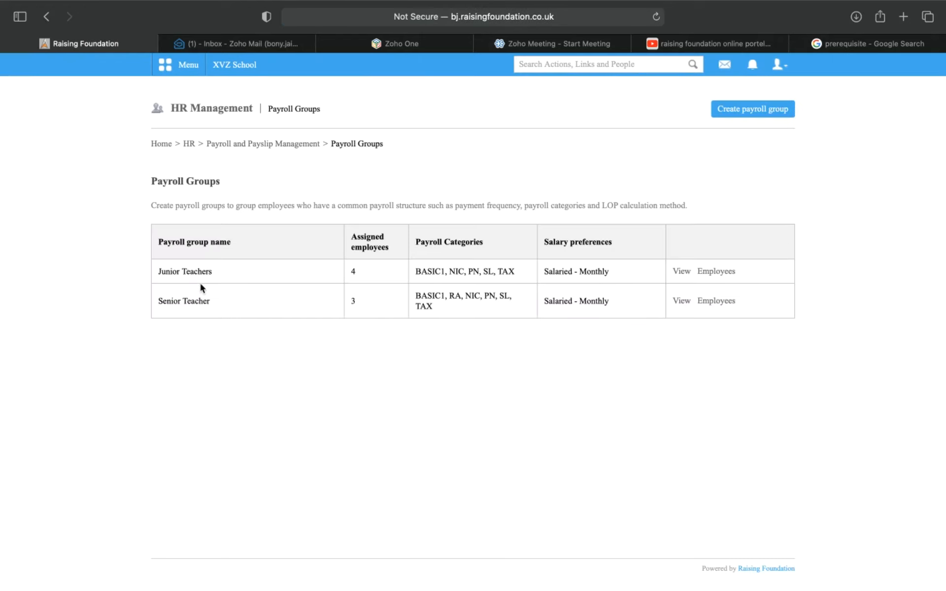
# - Open the Junior Teachers payroll group and review its salary preferences, earnings and deductions
pyautogui.click(198, 276)
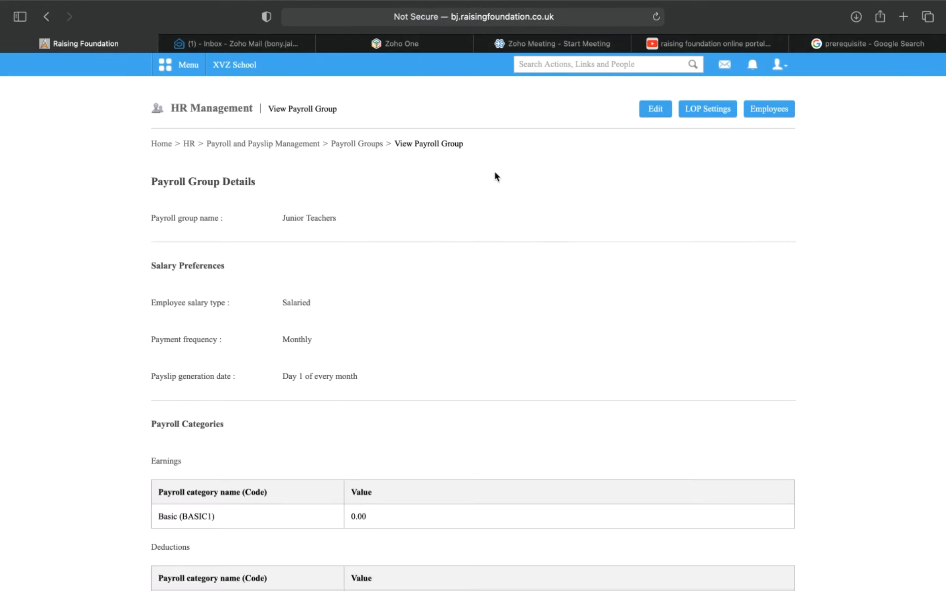
pyautogui.scroll(-5, 284, 384)
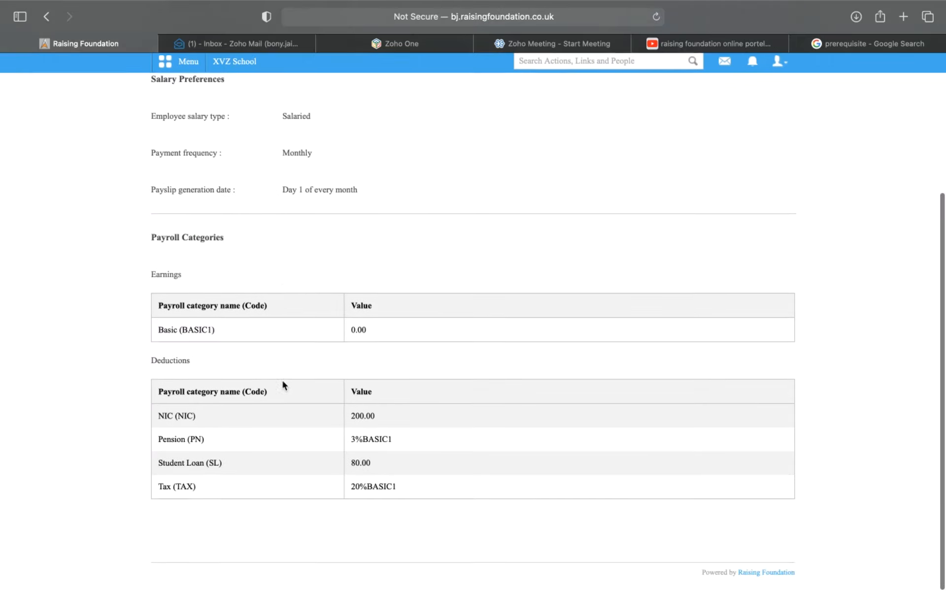
pyautogui.scroll(5, 283, 383)
pyautogui.scroll(-5, 283, 382)
pyautogui.scroll(5, 283, 382)
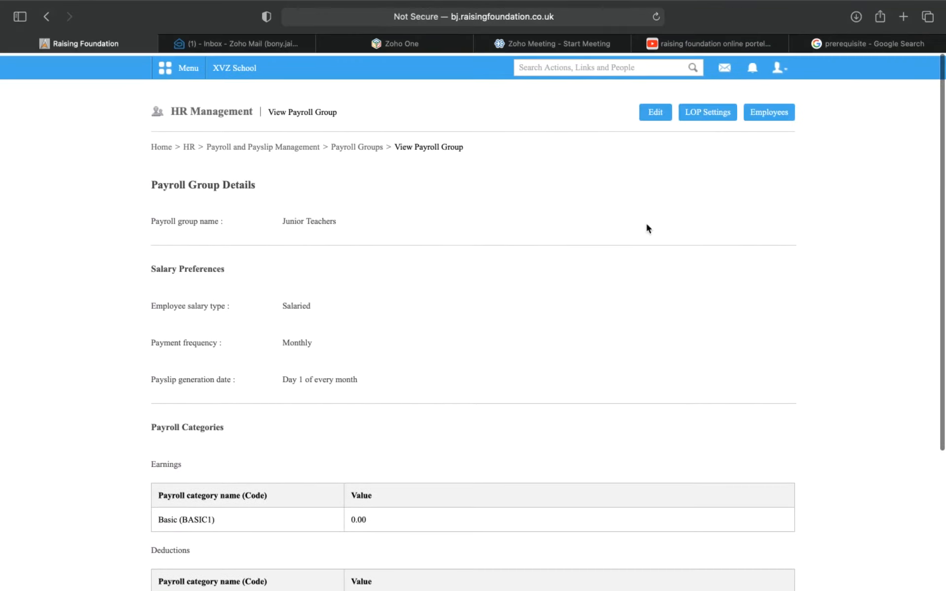
# - Open employee assignment for the Junior Teachers group and list the Academic department's employees, checking the other department options
pyautogui.click(795, 111)
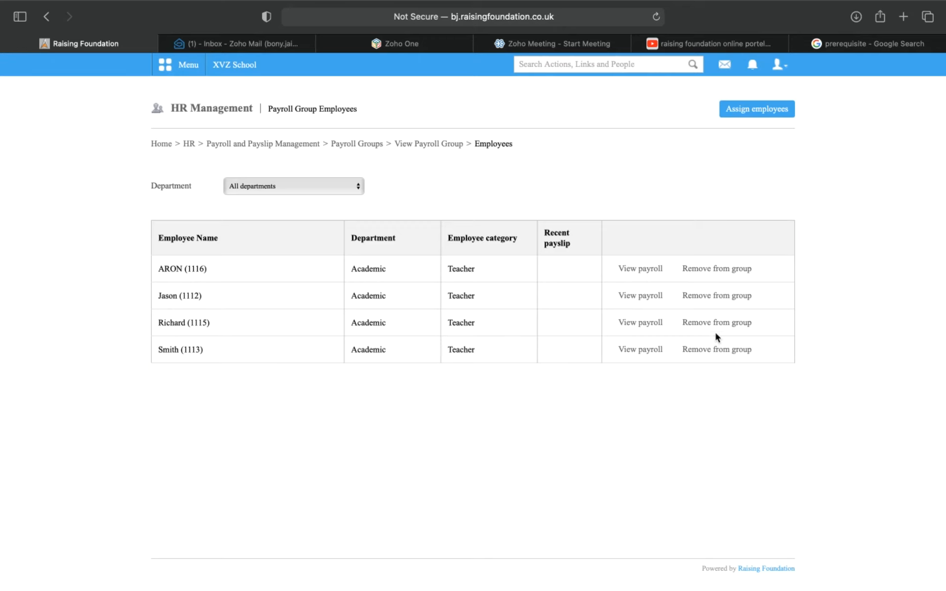
pyautogui.click(756, 109)
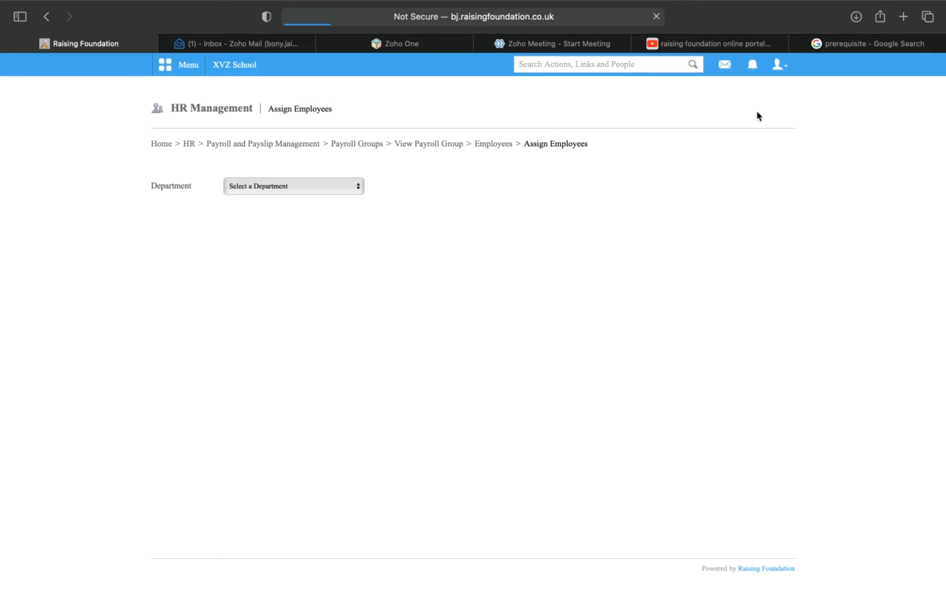
pyautogui.click(318, 194)
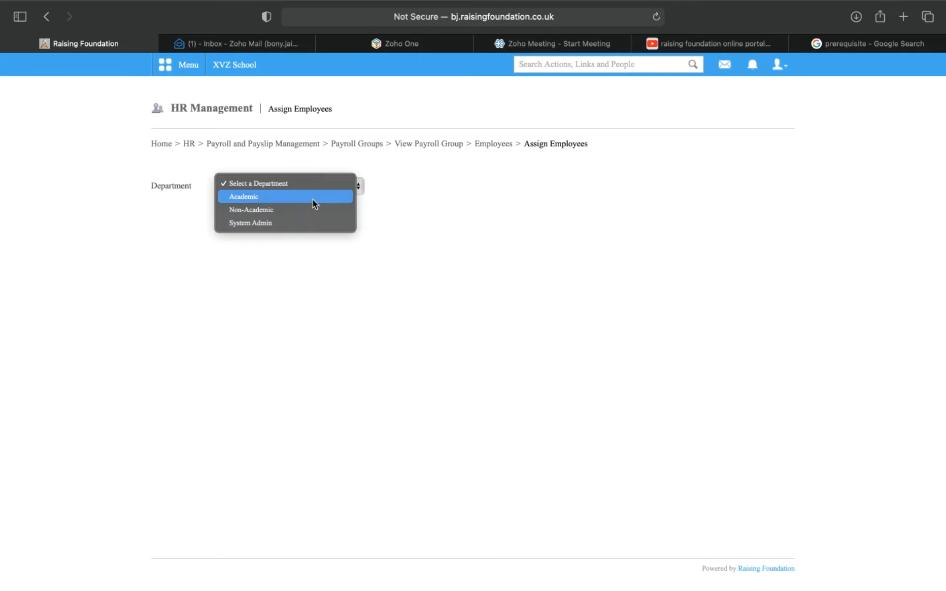
pyautogui.click(312, 199)
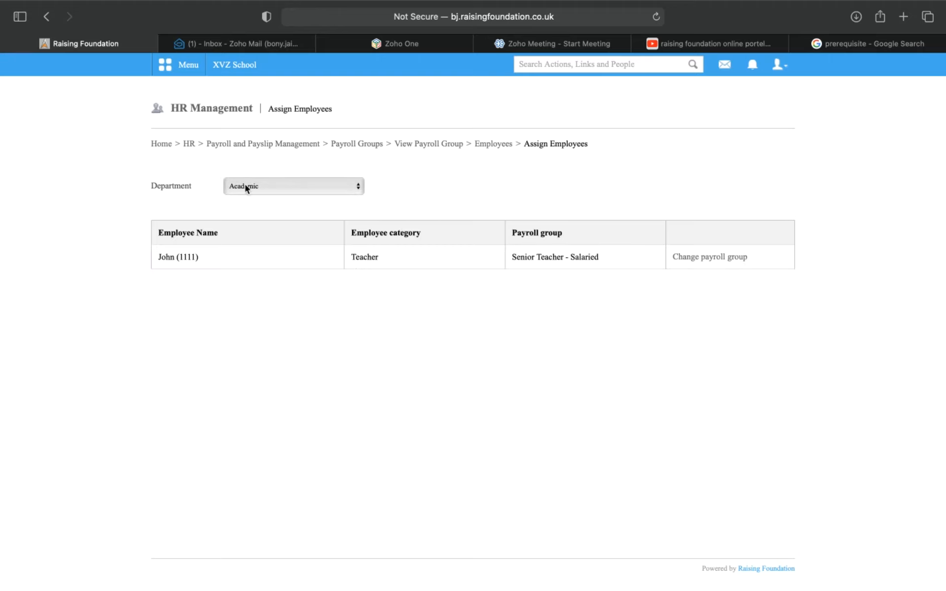
pyautogui.click(294, 186)
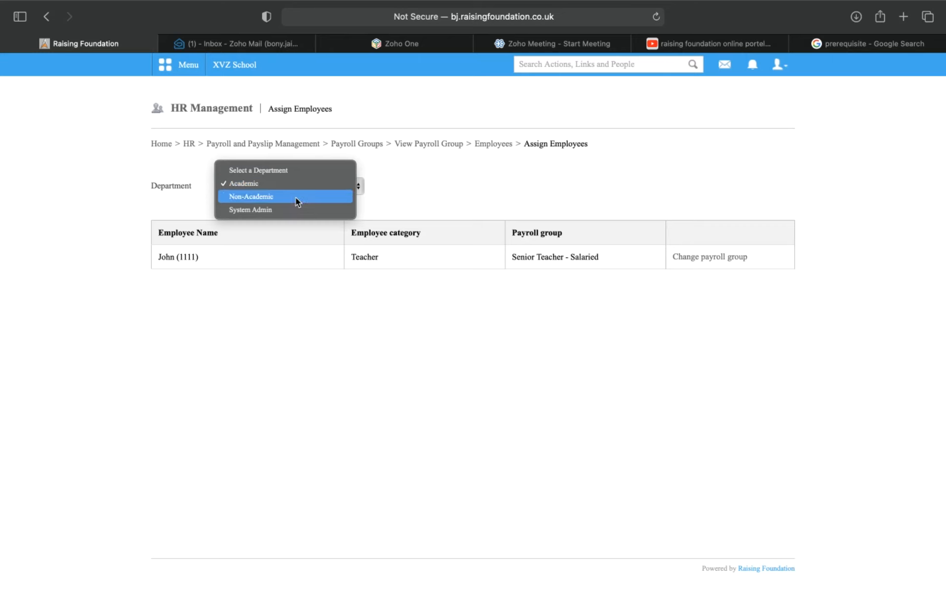
pyautogui.click(482, 176)
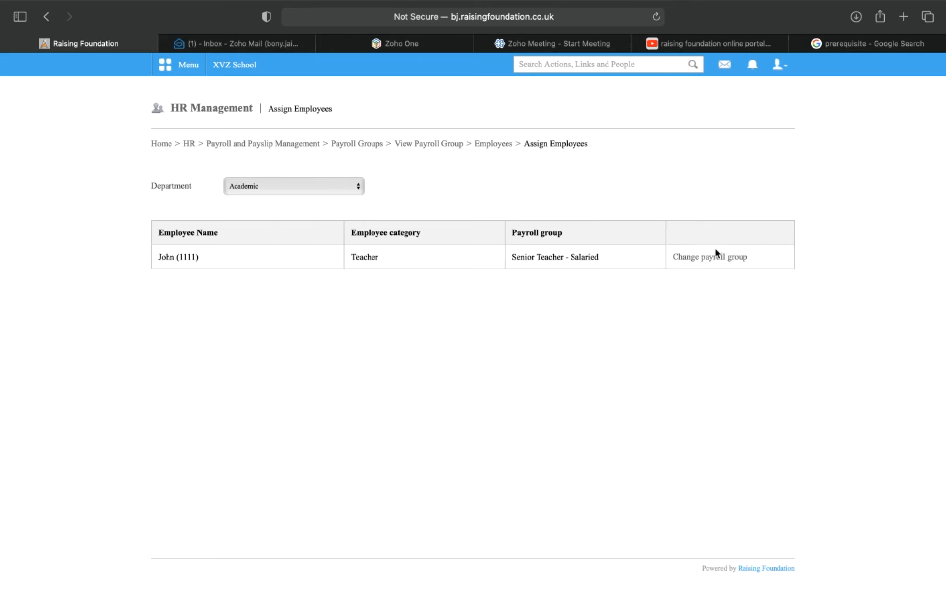
# - Return to the Junior Teachers group's employee list and examine its payroll actions and Recent payslip column
pyautogui.click(508, 149)
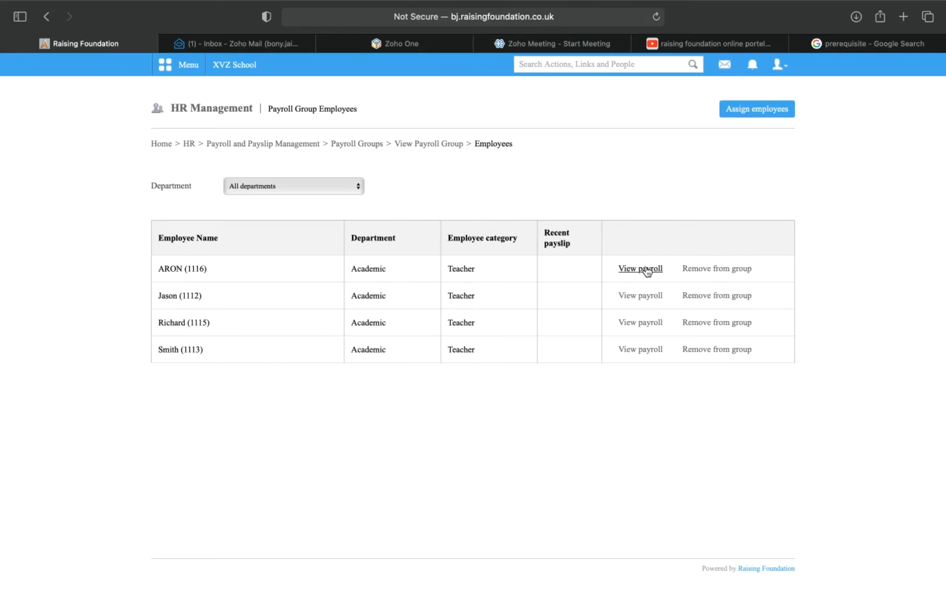
pyautogui.tripleClick(546, 230)
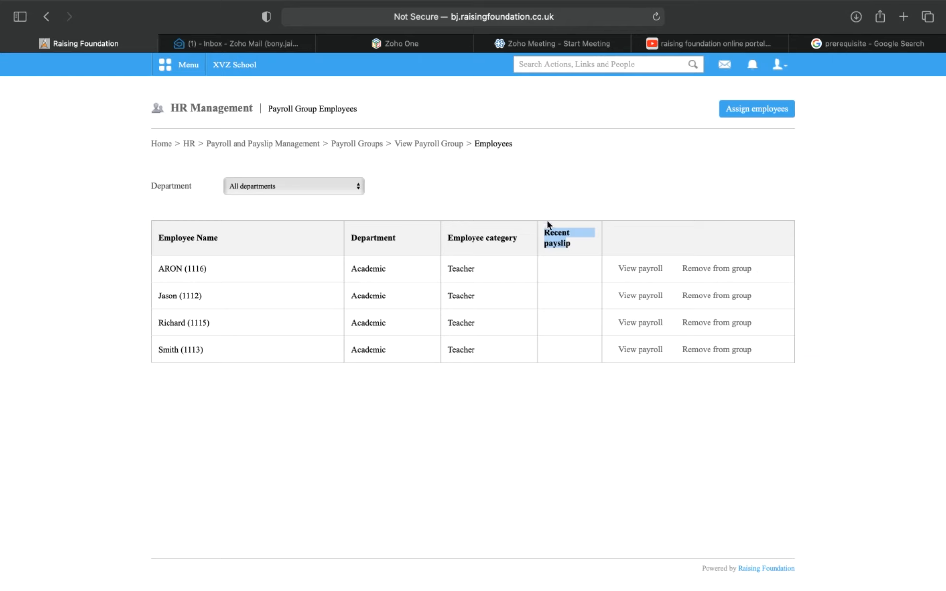
pyautogui.click(572, 173)
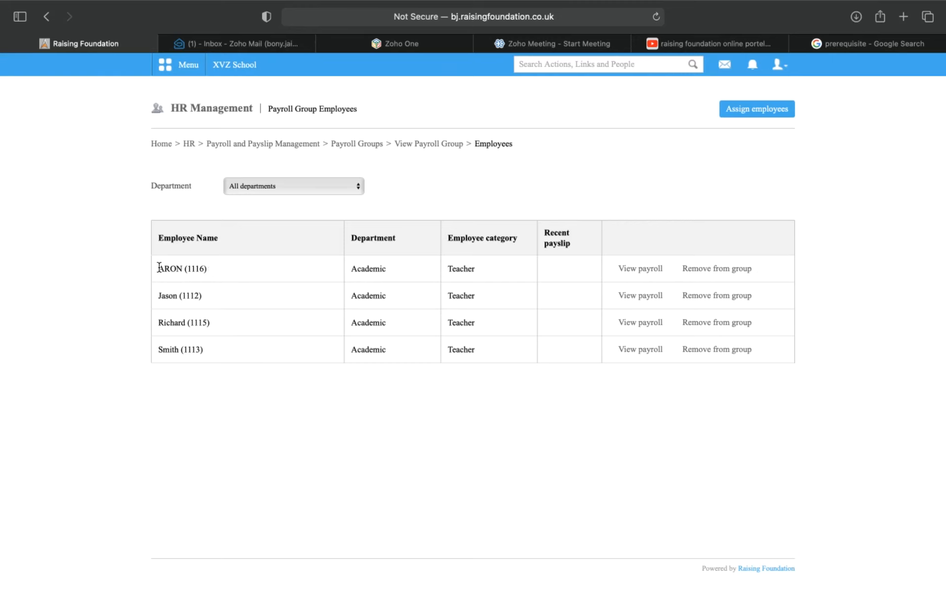
# - Examine the employees assigned to the Junior Teachers group and the department filter options, keeping All departments selected
pyautogui.moveTo(159, 268); pyautogui.dragTo(191, 350)
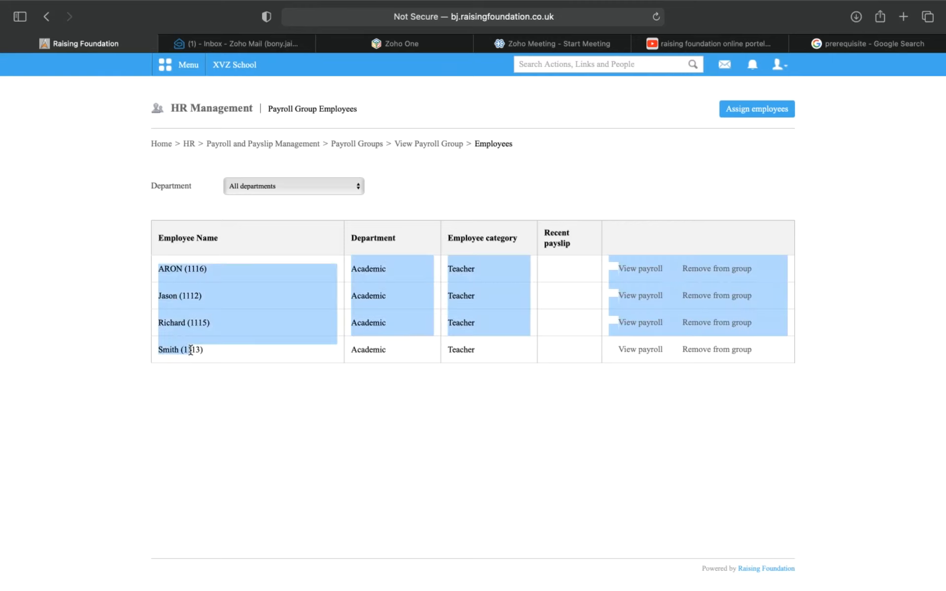
pyautogui.click(244, 397)
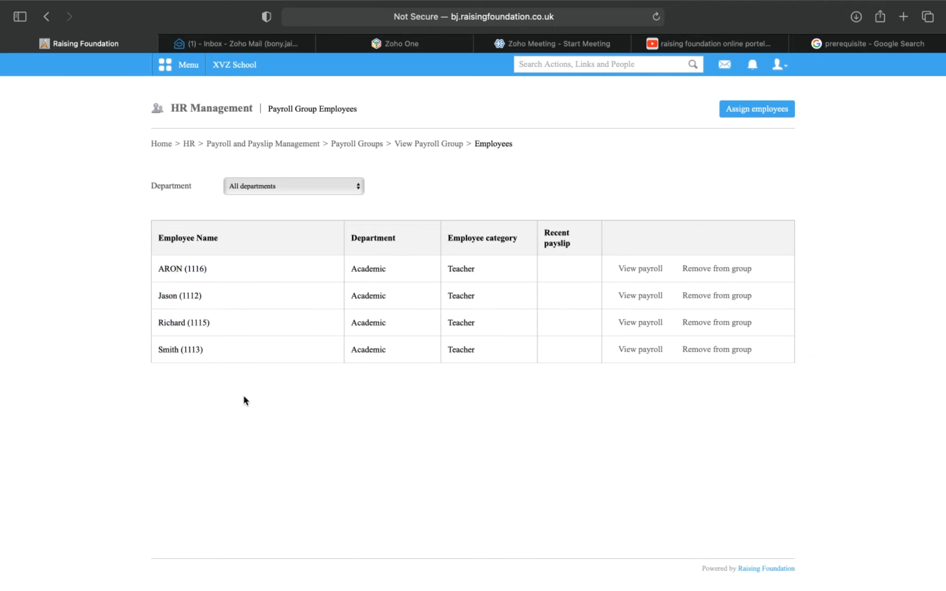
pyautogui.click(307, 184)
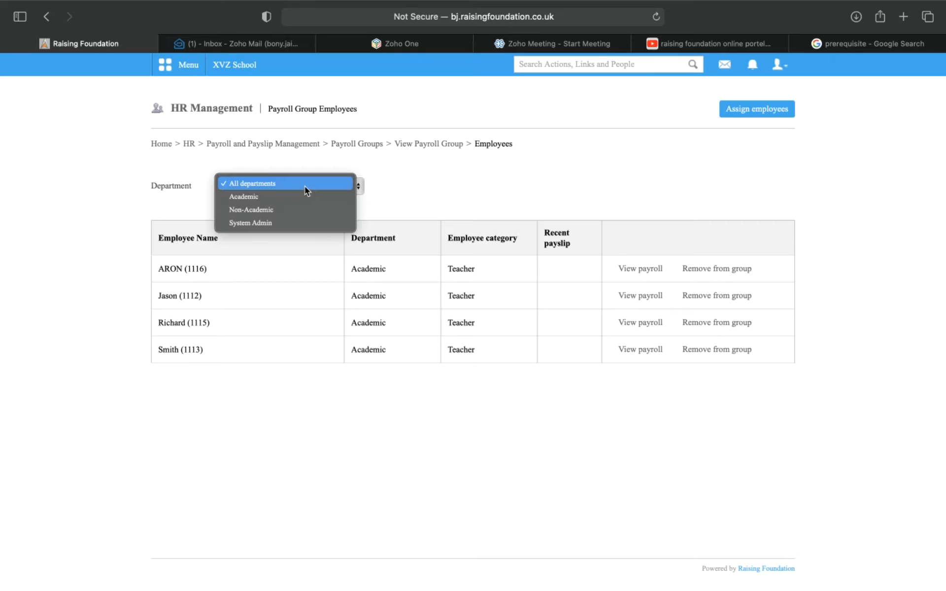
pyautogui.click(305, 186)
# - Return to the Junior Teachers group's details, look over its preferences and payroll categories, and go back to the Payroll Groups list
pyautogui.click(425, 145)
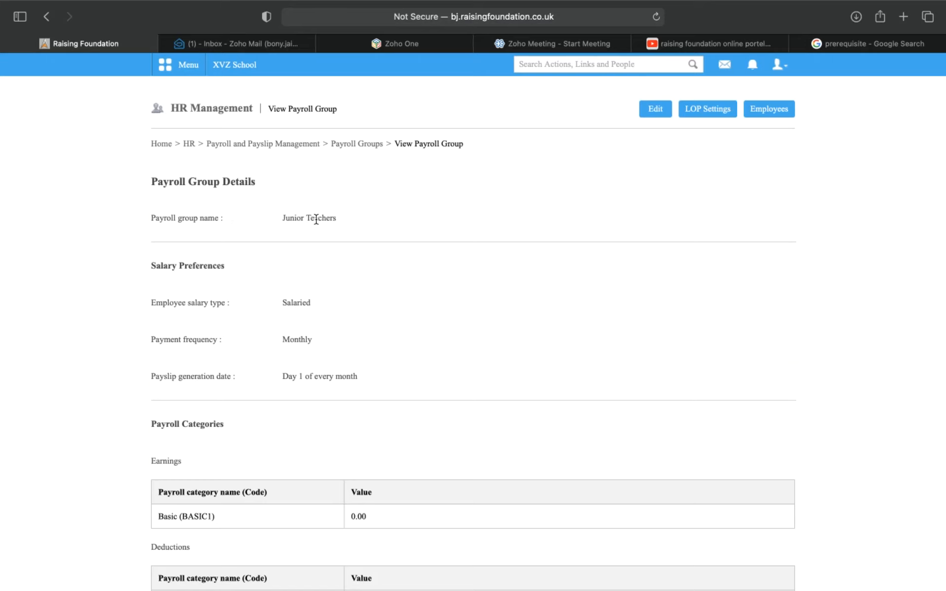
pyautogui.scroll(-5, 316, 219)
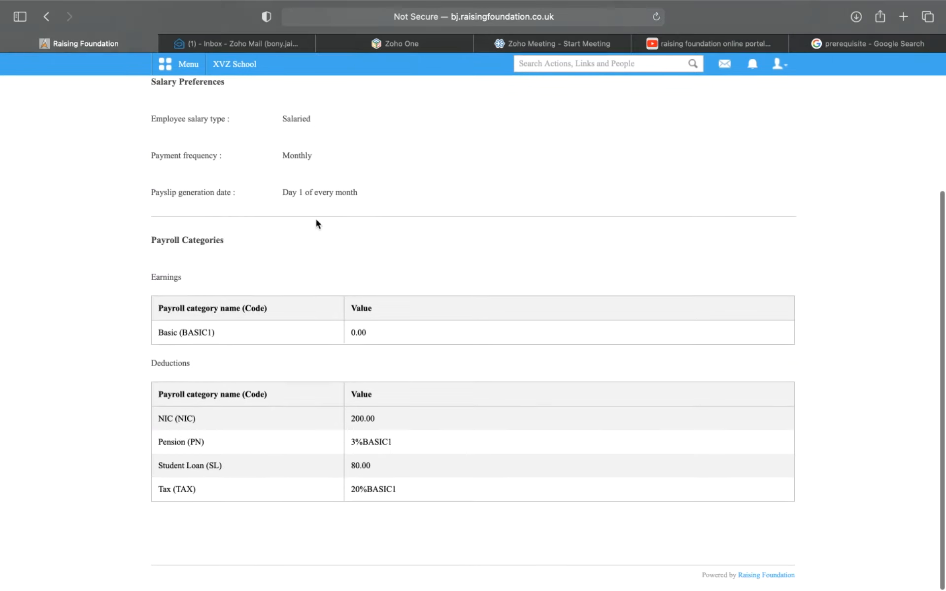
pyautogui.scroll(5, 261, 358)
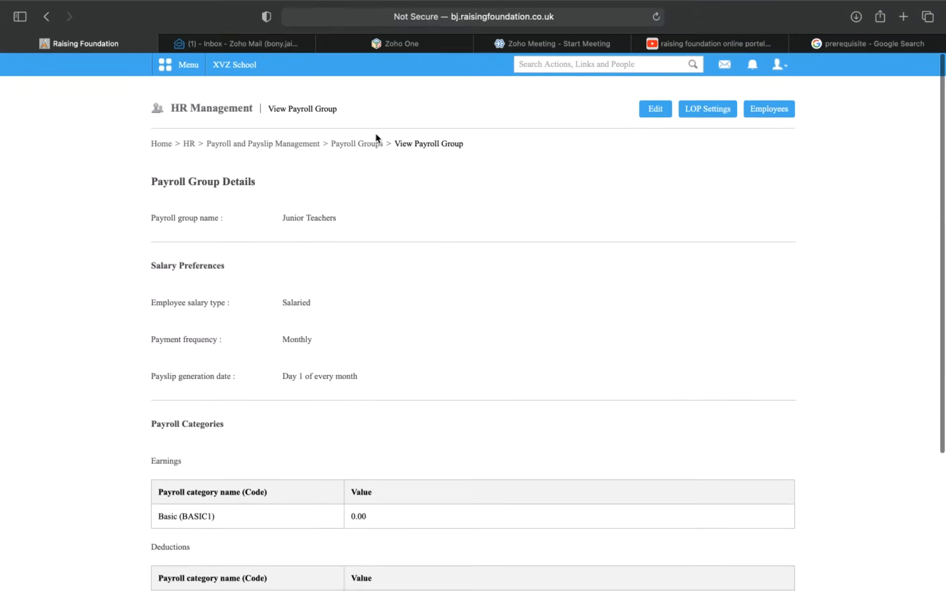
pyautogui.click(373, 144)
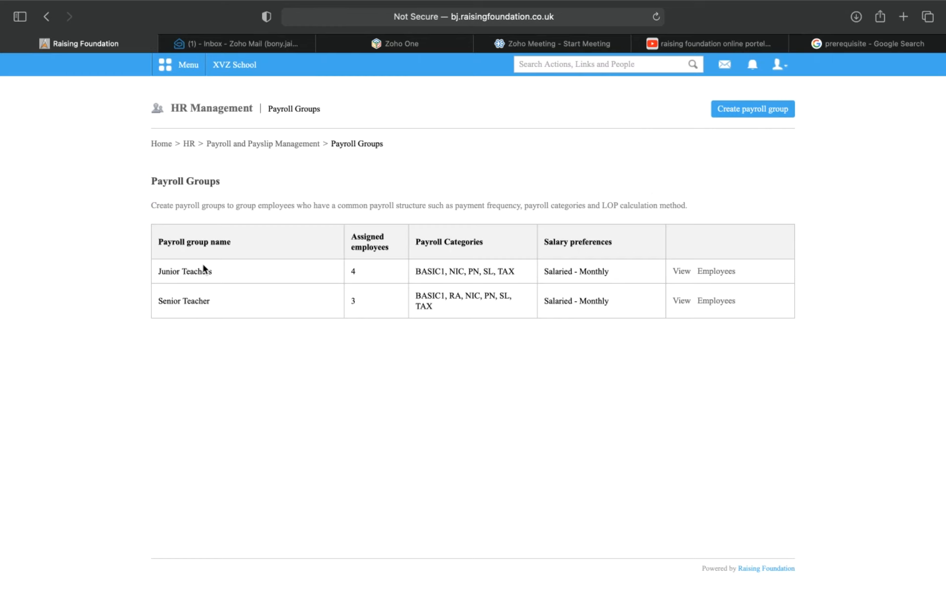
# - Open payslip generation for the Senior Teacher payroll group and proceed with September 2021 as the pay period
pyautogui.click(309, 146)
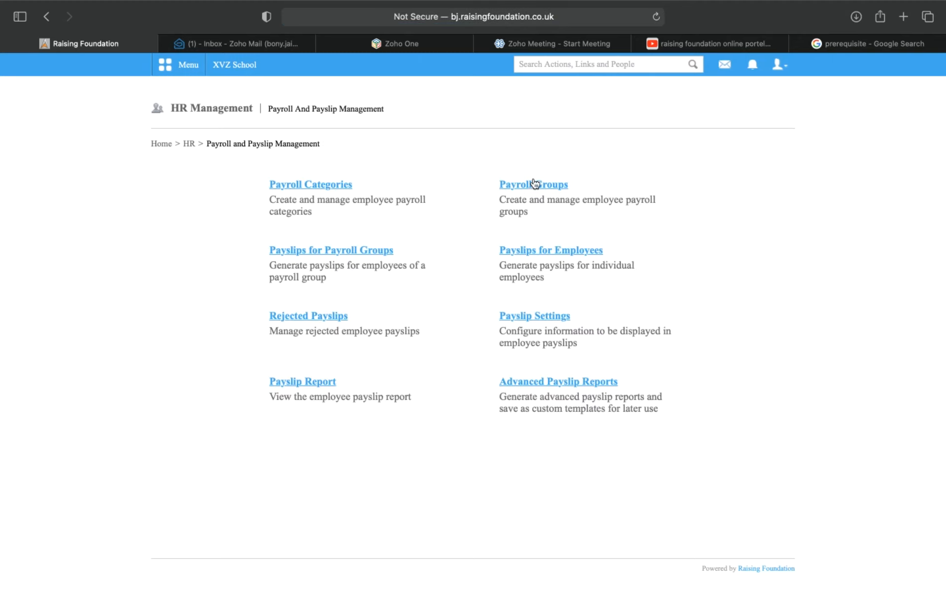
pyautogui.click(376, 256)
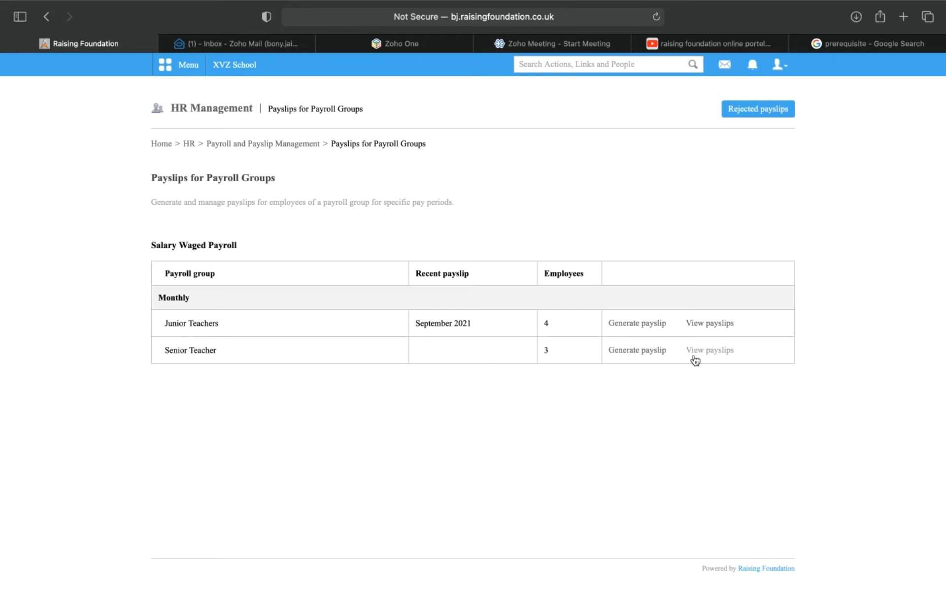
pyautogui.click(659, 351)
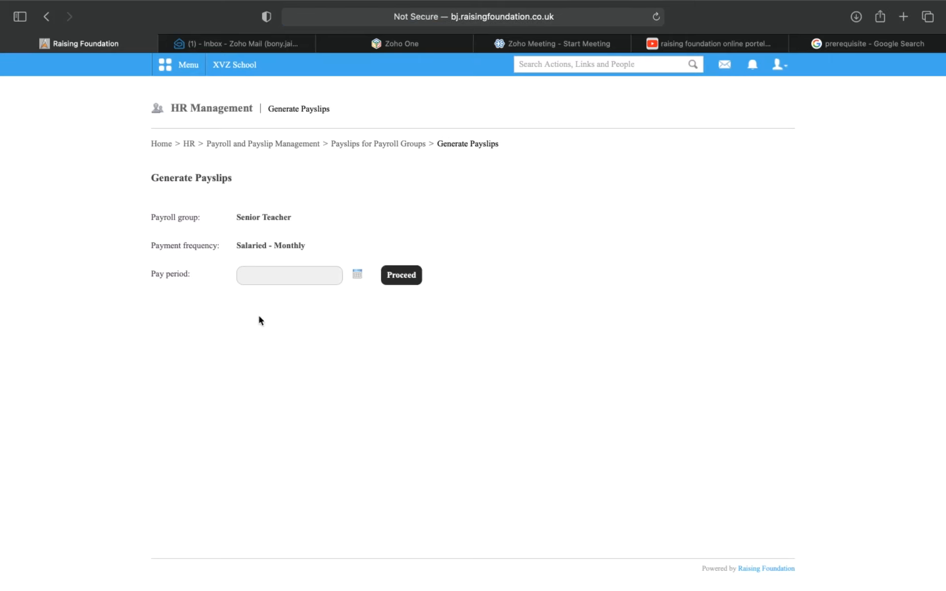
pyautogui.click(358, 275)
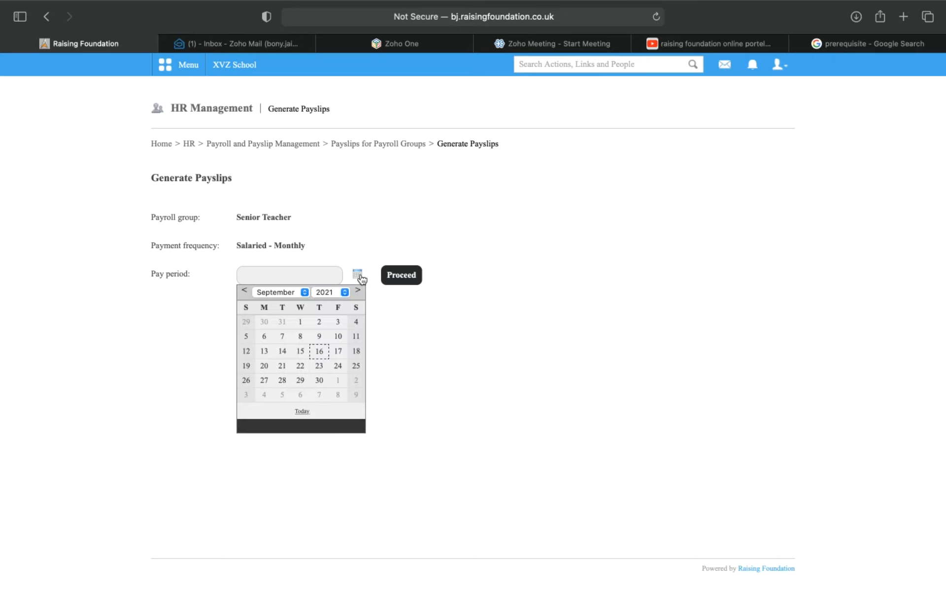
pyautogui.click(320, 381)
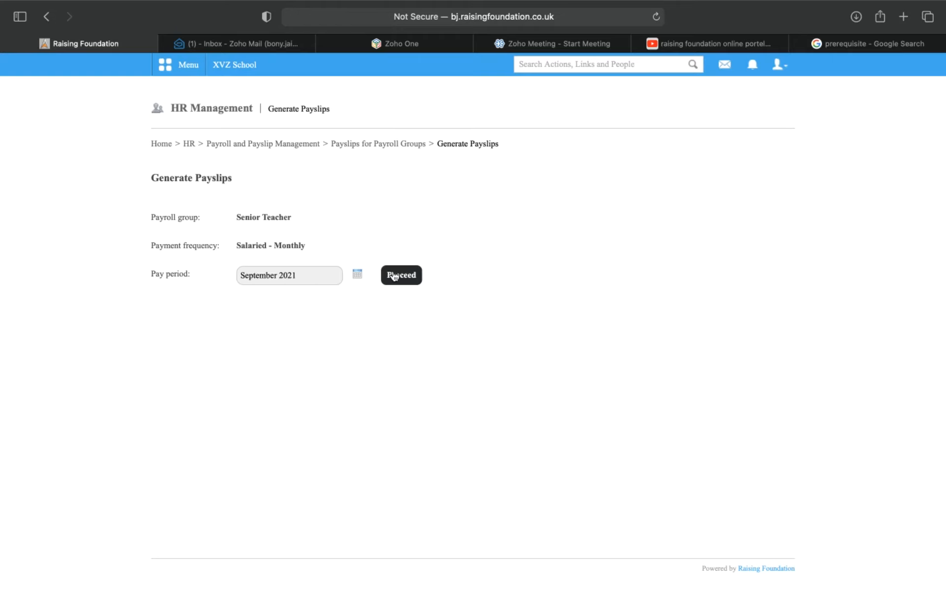
pyautogui.click(394, 277)
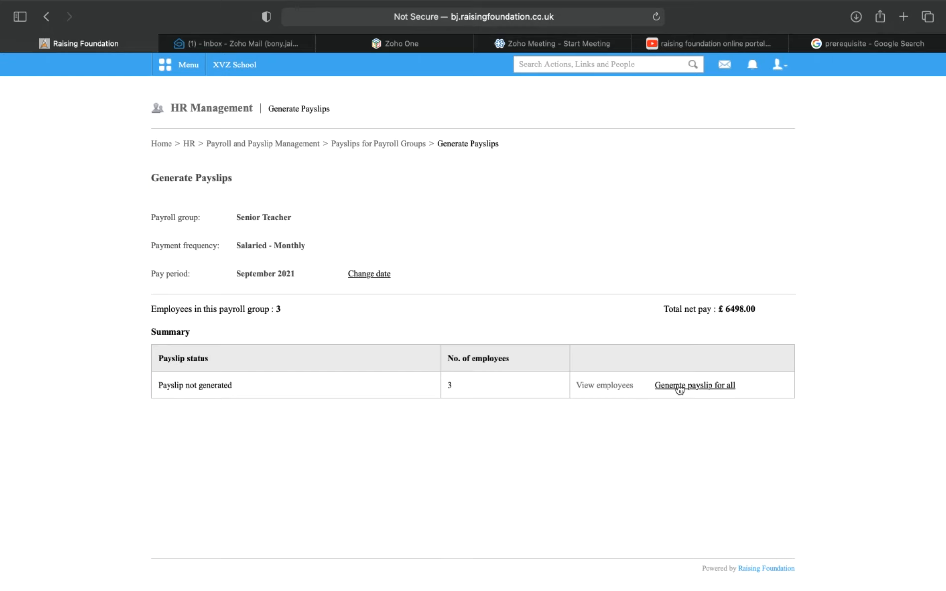
# - View the Senior Teacher employees without payslips, and generate and confirm the September 2021 payslips for all of them
pyautogui.click(629, 387)
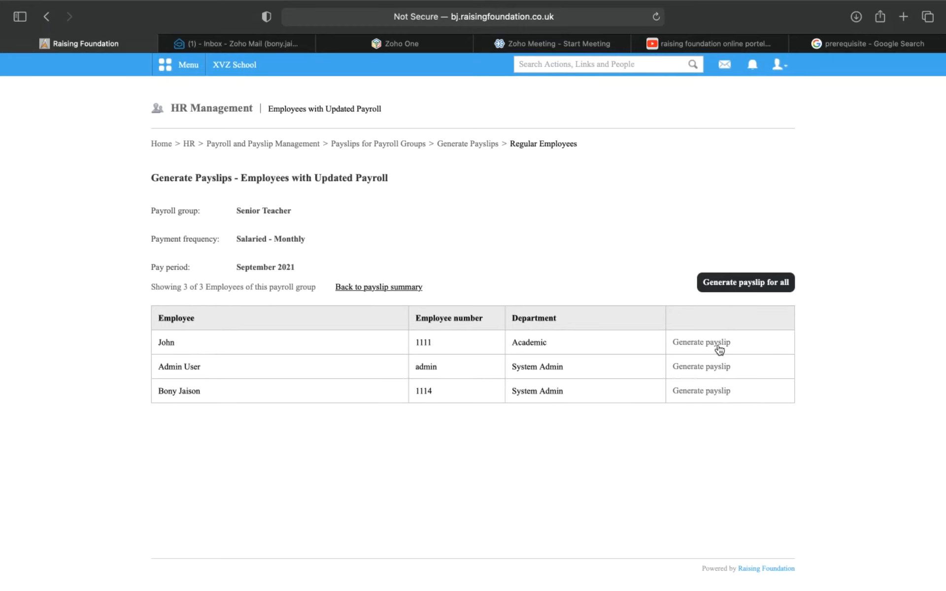
pyautogui.click(749, 292)
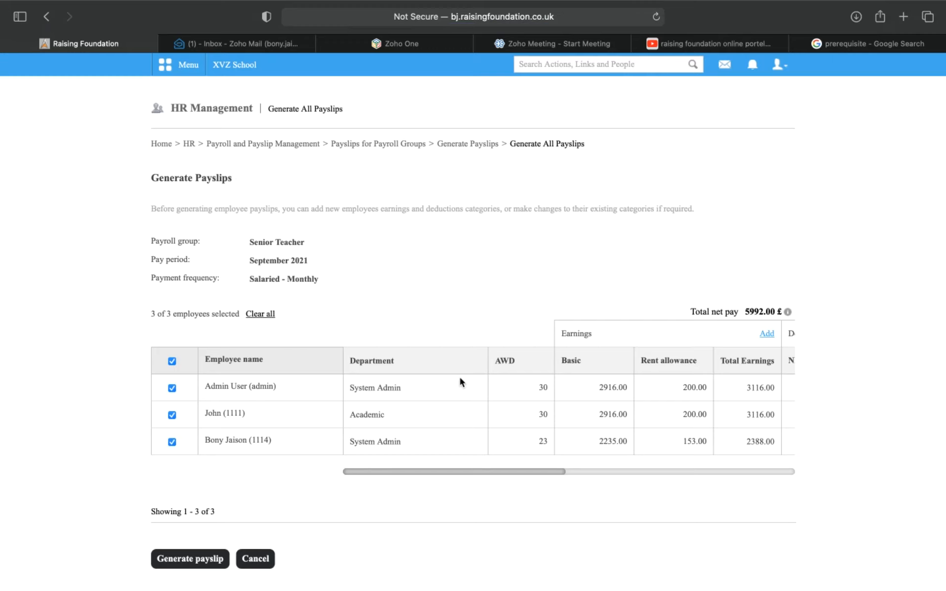
pyautogui.scroll(-2, 459, 375)
pyautogui.click(187, 516)
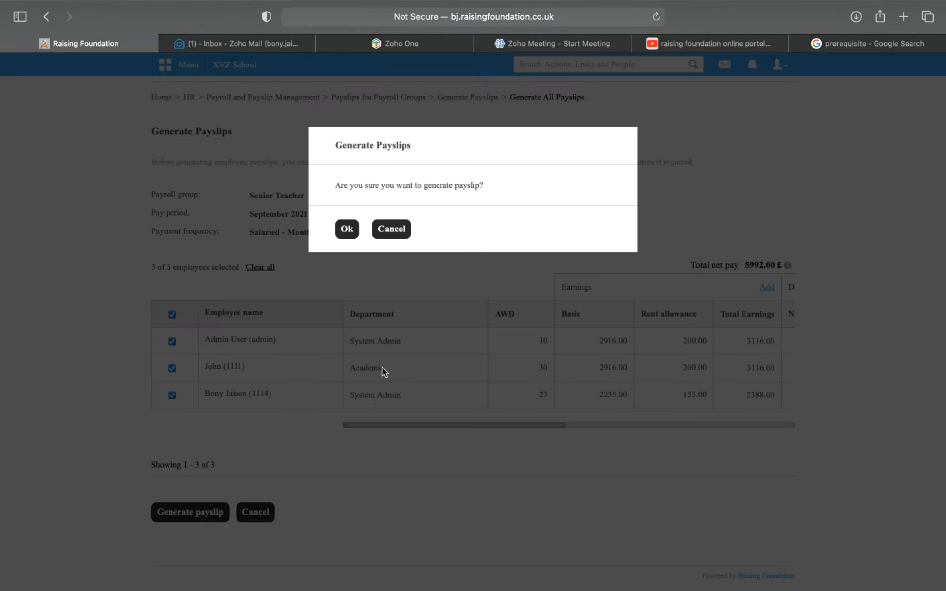
pyautogui.click(348, 229)
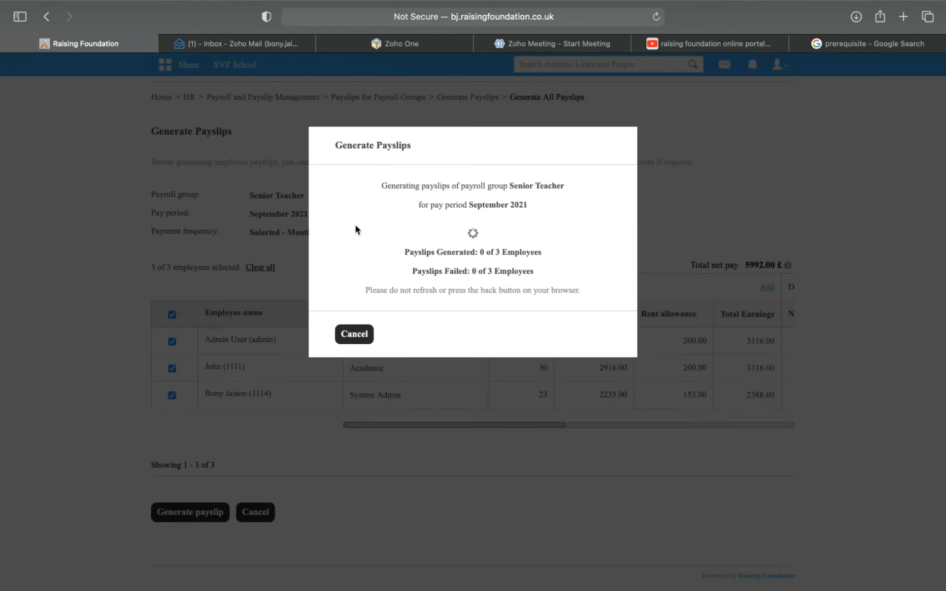
pyautogui.click(350, 318)
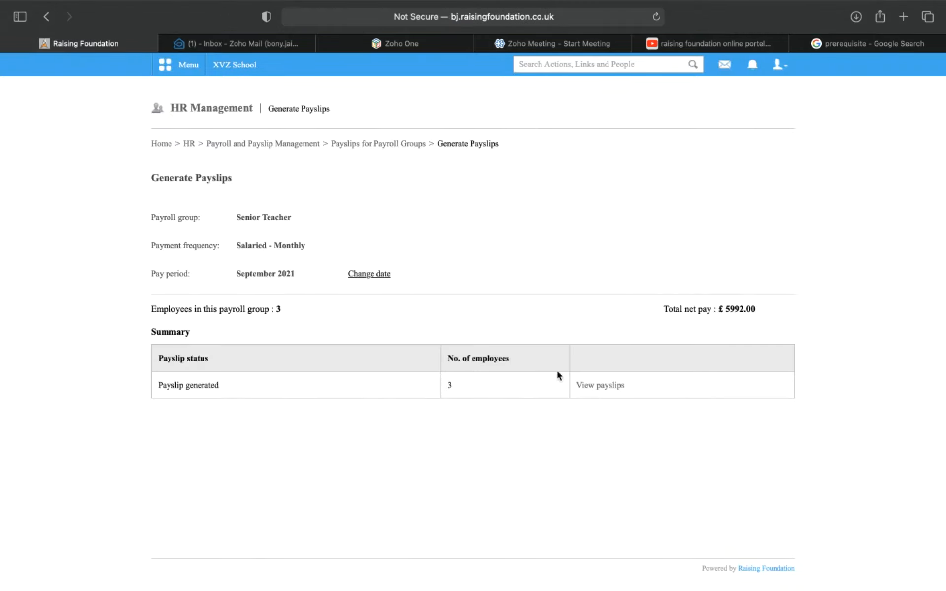
# - View the Senior Teacher group's generated payslips, examine the Payslip status column, and return to Payslips for Payroll Groups
pyautogui.click(602, 387)
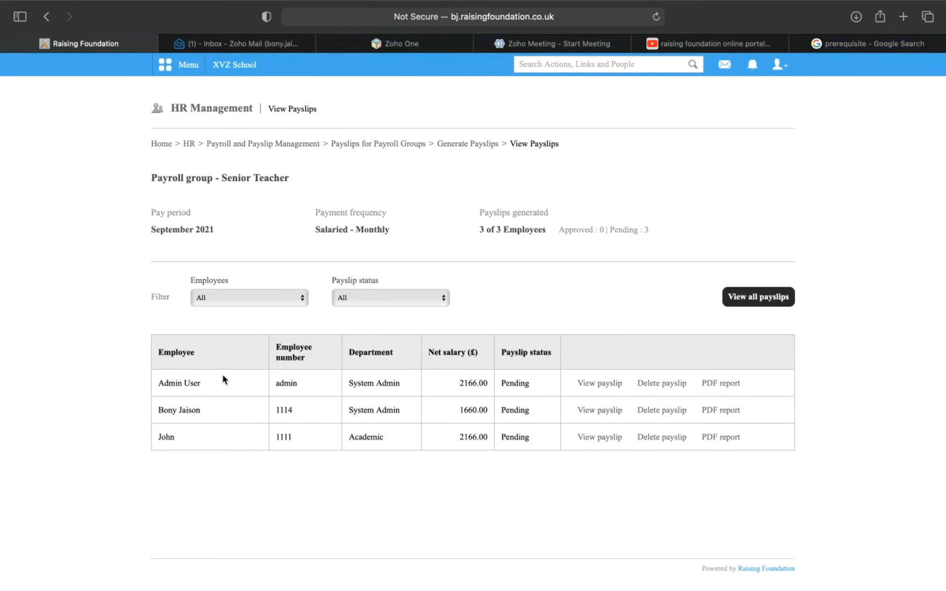
pyautogui.doubleClick(503, 383)
pyautogui.moveTo(512, 394); pyautogui.dragTo(522, 444)
pyautogui.click(566, 295)
pyautogui.moveTo(501, 383); pyautogui.dragTo(538, 387)
pyautogui.scroll(1, 500, 343)
pyautogui.click(397, 145)
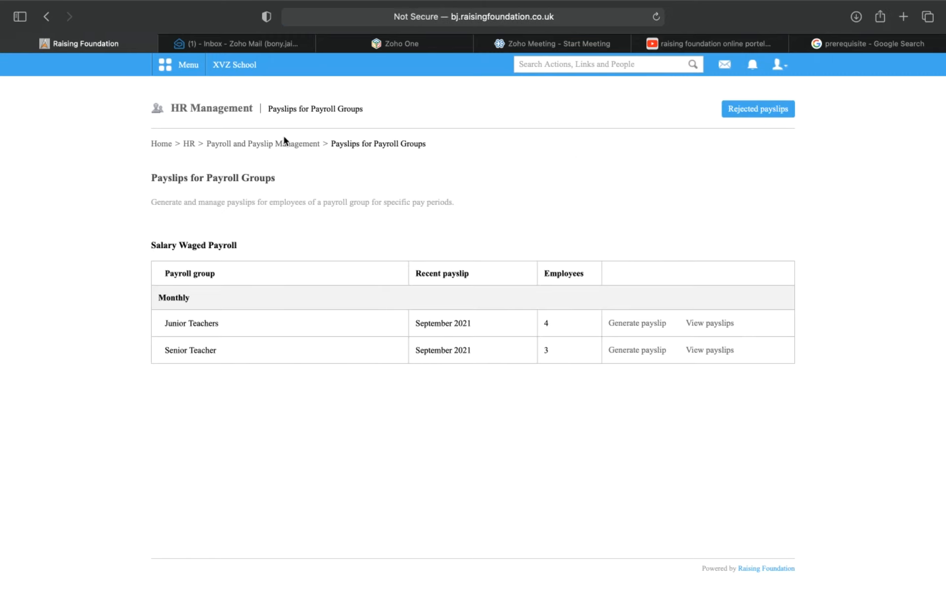
# - Open Payslips for Employees and start generating a payslip for the fourth employee listed under Academic
pyautogui.click(284, 145)
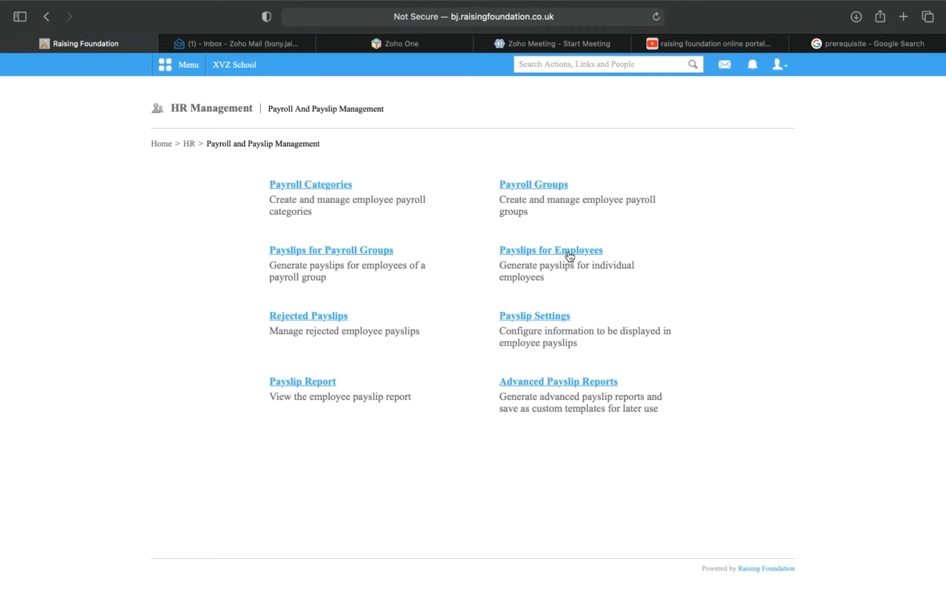
pyautogui.click(570, 255)
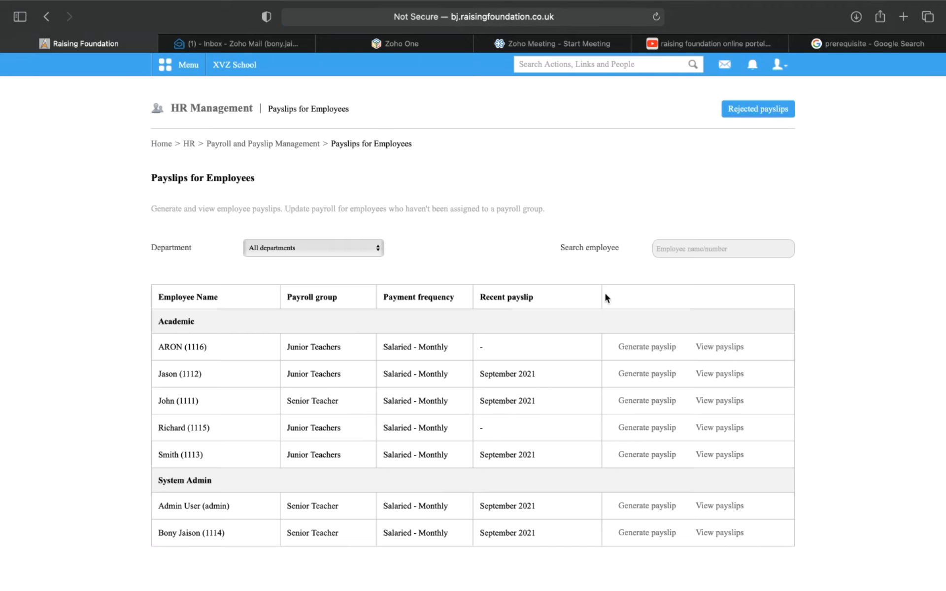
pyautogui.scroll(-1, 385, 353)
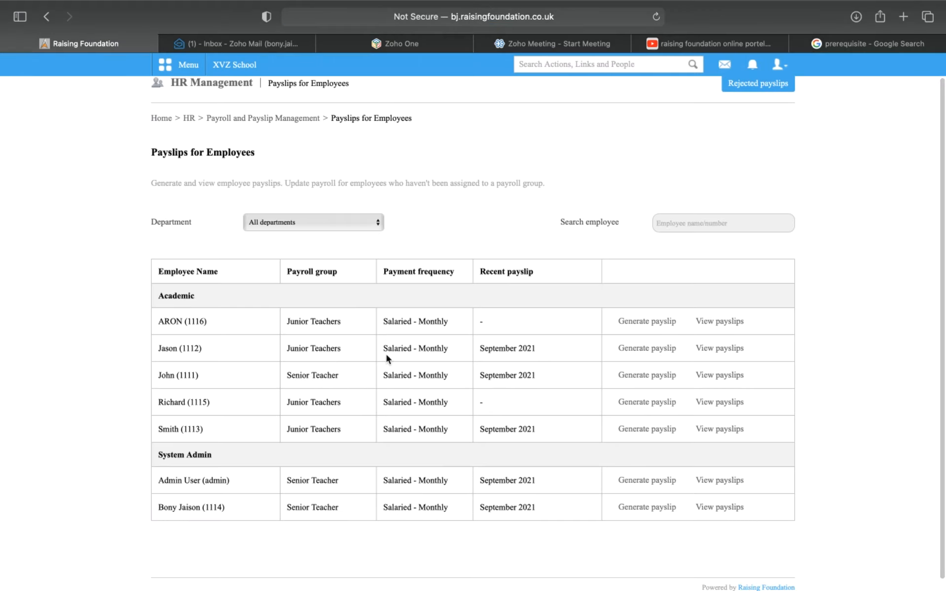
pyautogui.scroll(-1, 387, 358)
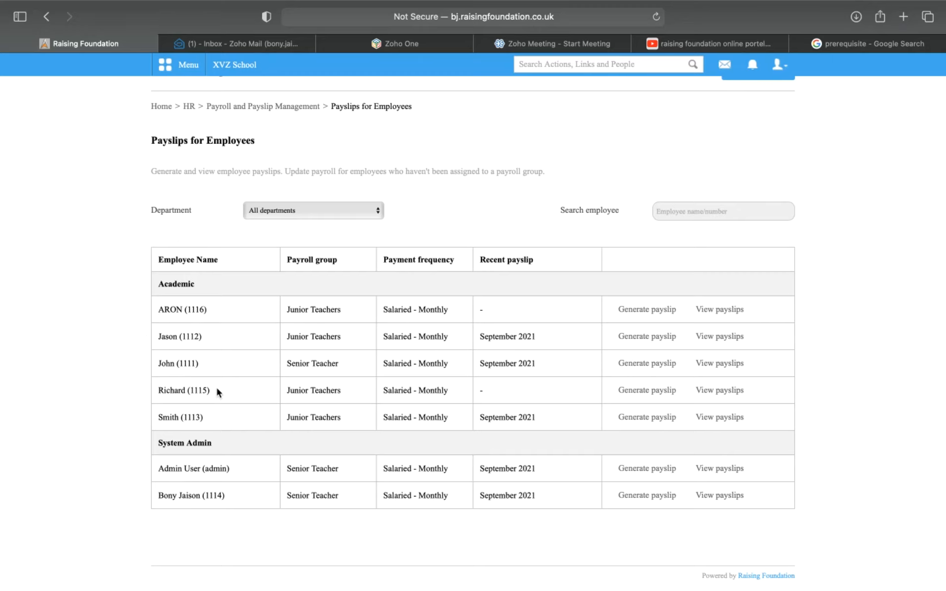
pyautogui.click(666, 391)
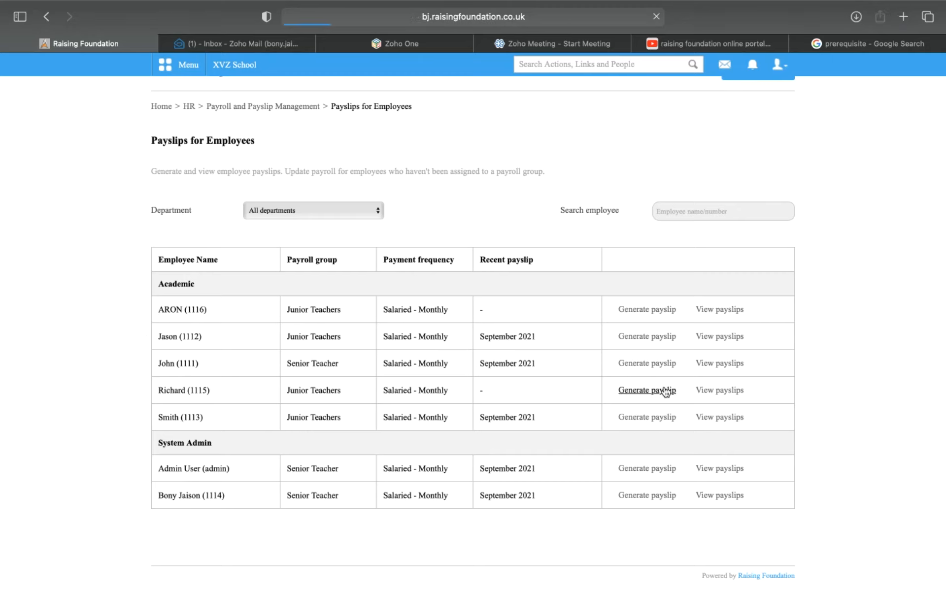
# - Review the employee's September 2021 payslip form, including payroll details, actual working days, earnings, deductions and net pay, leaving the amounts as they are
pyautogui.scroll(-1, 289, 393)
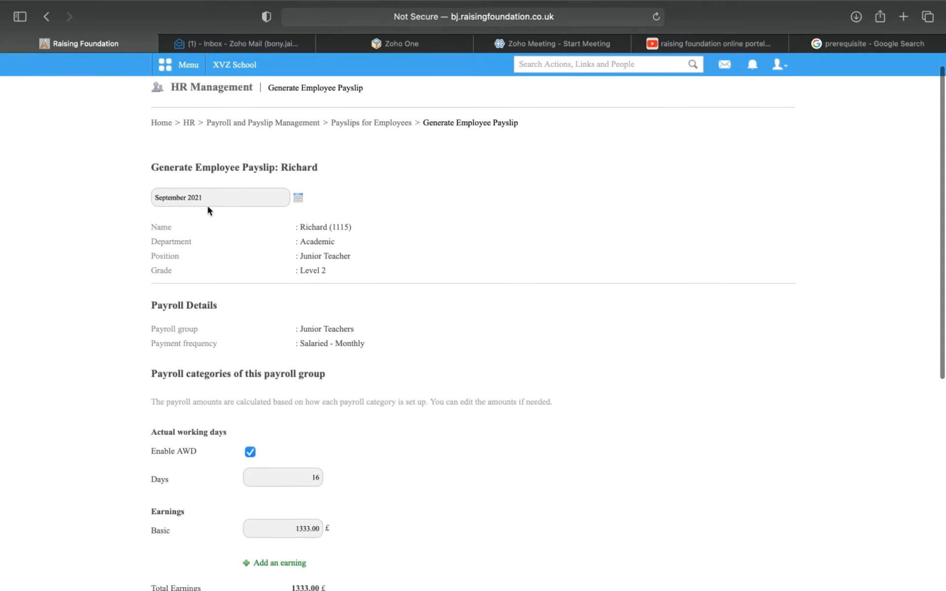
pyautogui.scroll(-1, 207, 202)
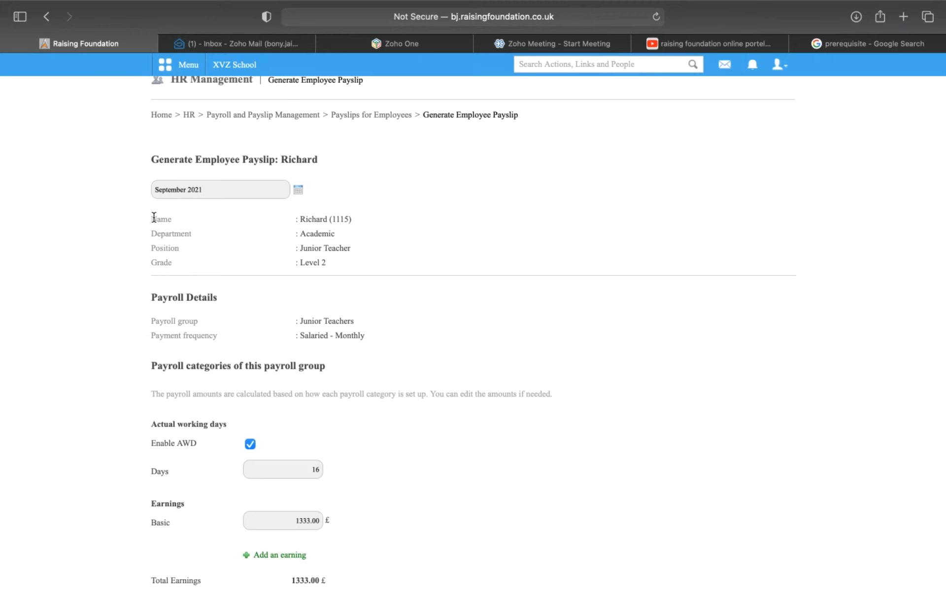
pyautogui.scroll(-5, 154, 217)
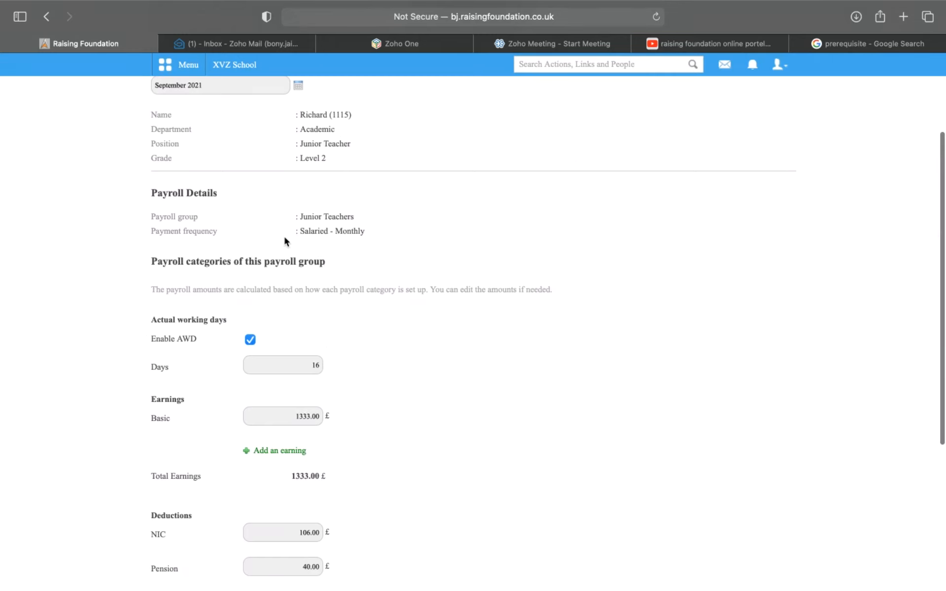
pyautogui.scroll(-6, 286, 241)
pyautogui.scroll(-1, 285, 241)
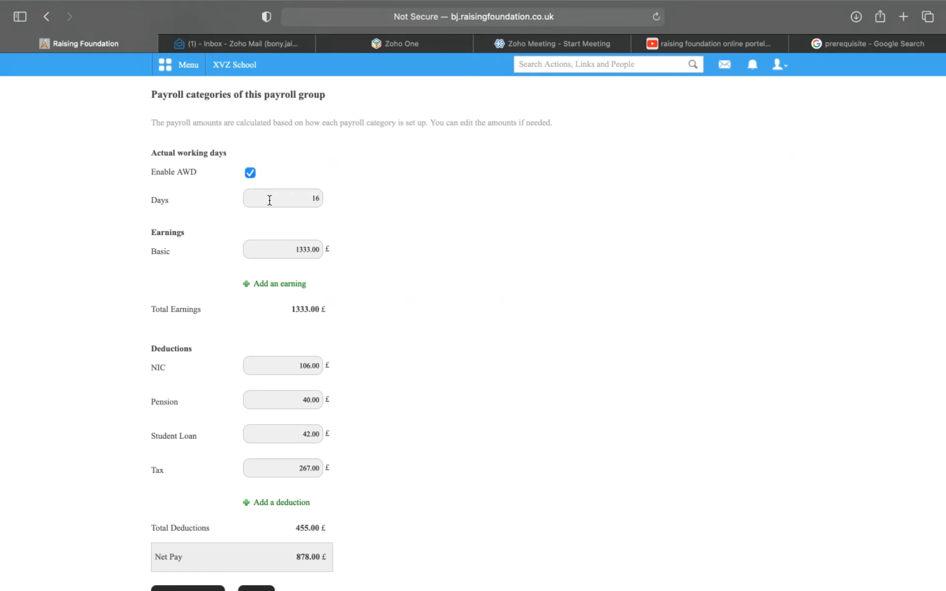
pyautogui.click(311, 251)
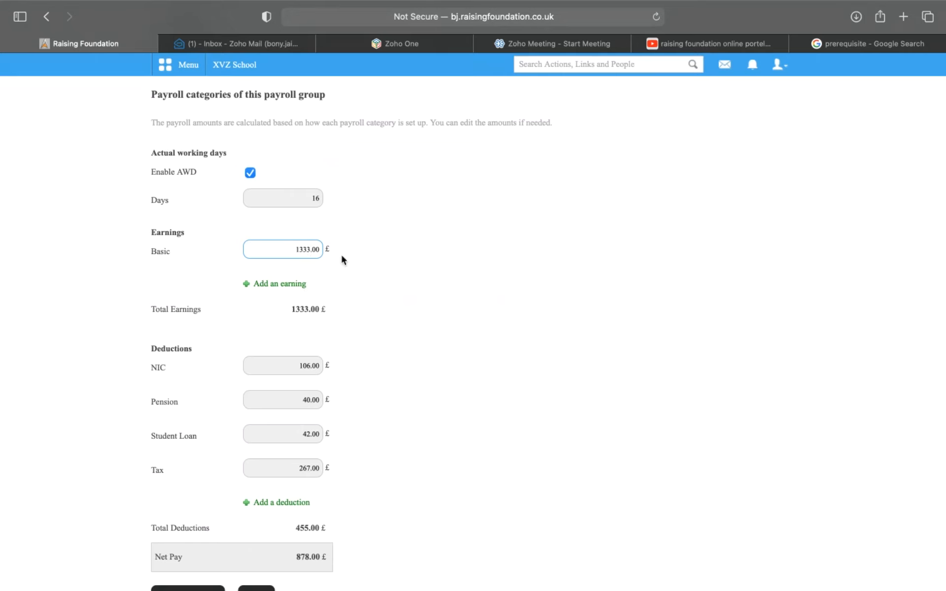
pyautogui.click(373, 260)
pyautogui.scroll(-3, 373, 260)
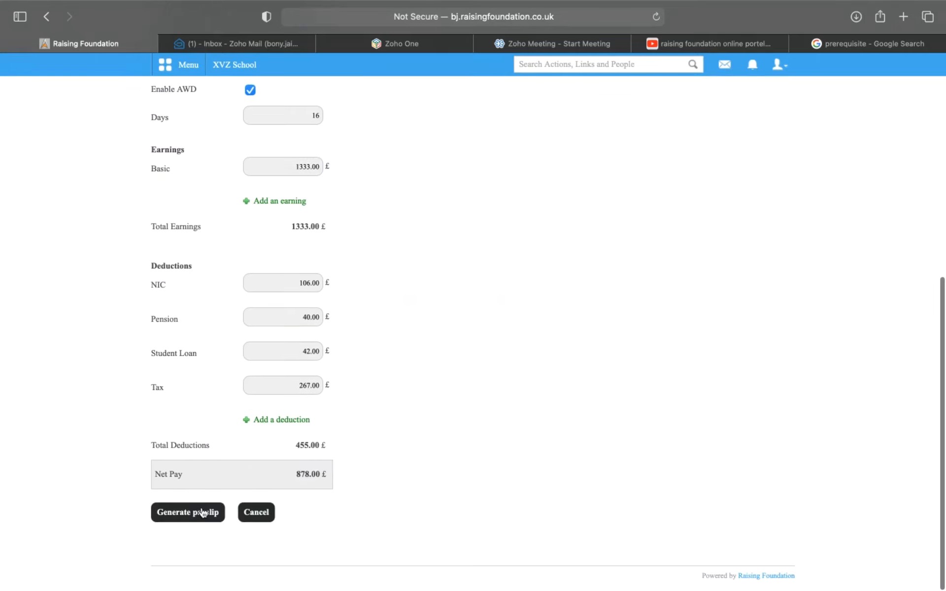
pyautogui.scroll(8, 315, 262)
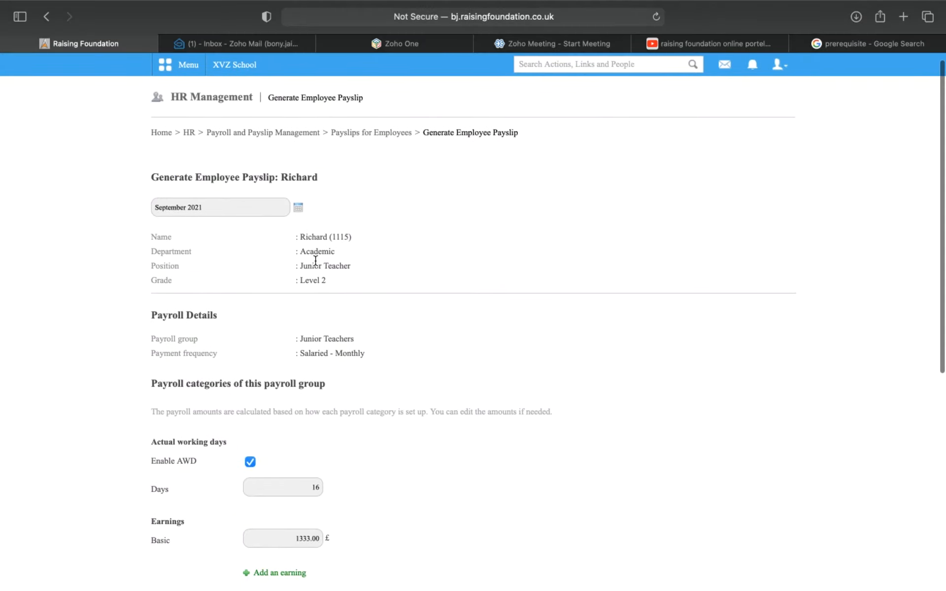
pyautogui.scroll(-7, 315, 260)
pyautogui.scroll(-3, 315, 259)
pyautogui.scroll(8, 316, 260)
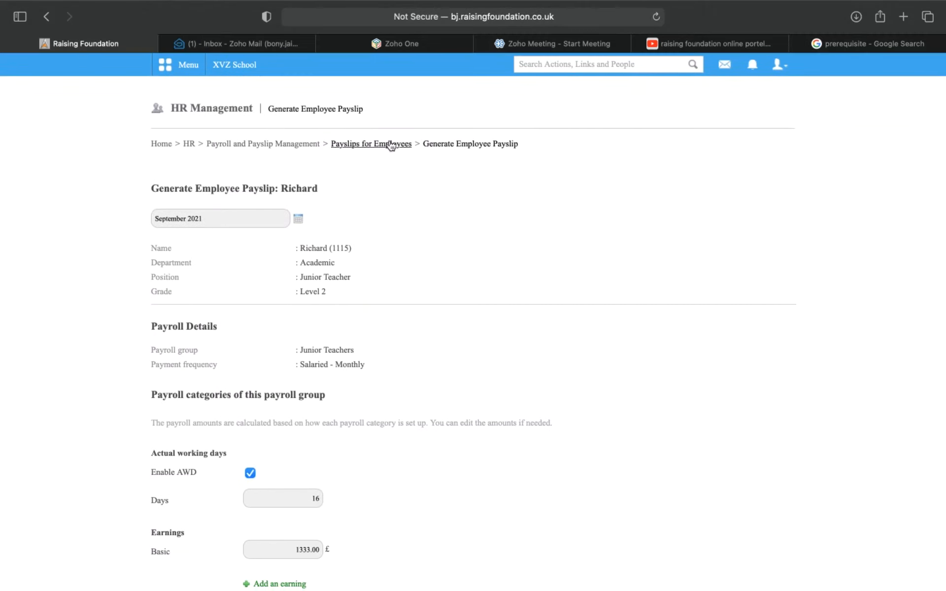
# - Generate the selected employee's September 2021 payslip and check the Recent payslip column in the employee list
pyautogui.scroll(-13, 338, 289)
pyautogui.click(197, 516)
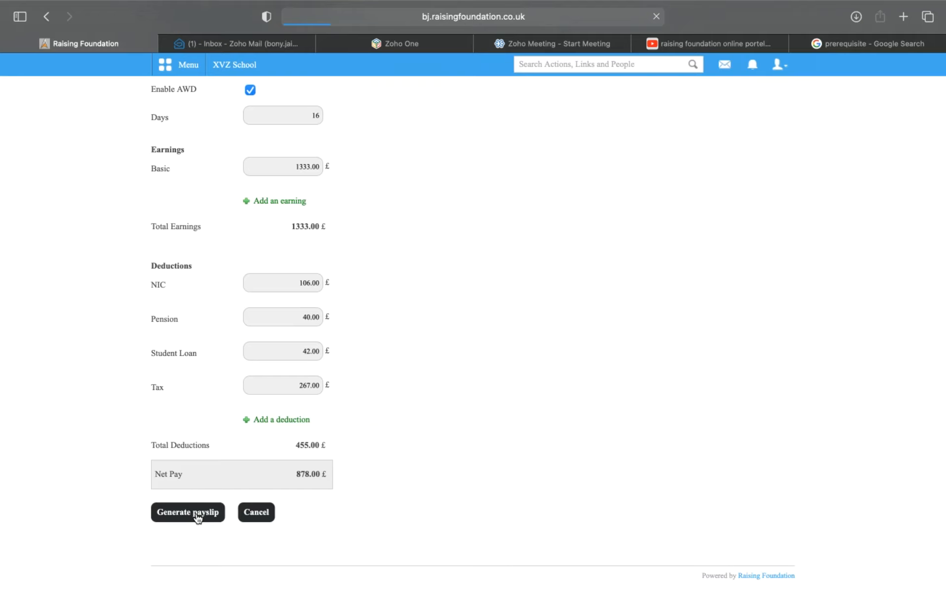
pyautogui.scroll(-2, 686, 429)
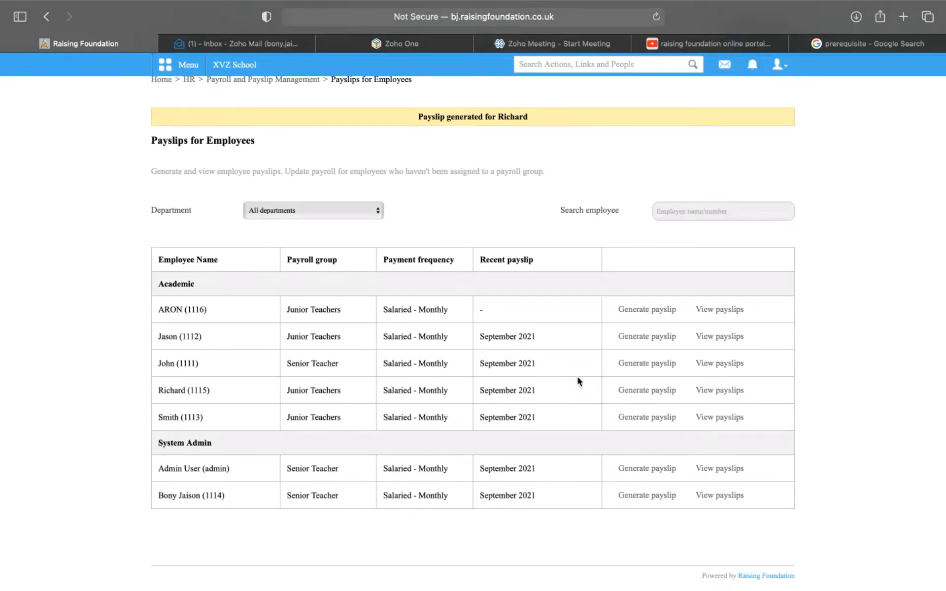
# - View the generated payslips of the fourth employee listed under Academic, check the payslip status, and return to Payroll and Payslip Management
pyautogui.click(721, 394)
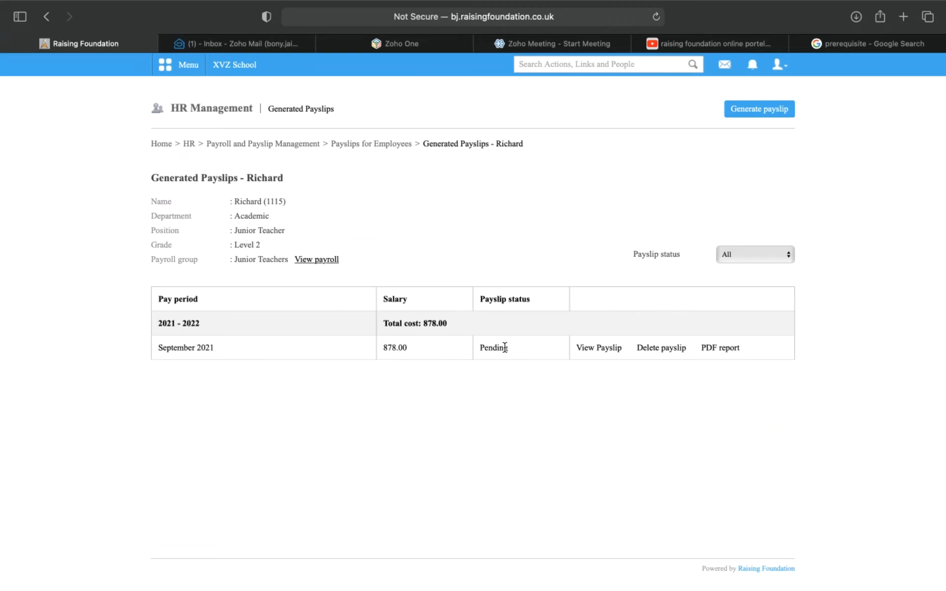
pyautogui.click(358, 149)
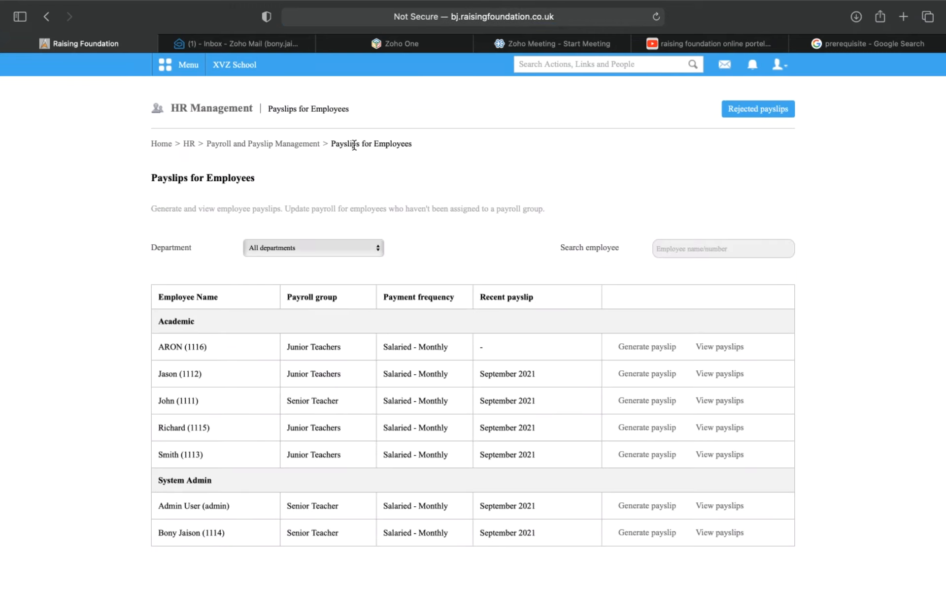
pyautogui.click(305, 148)
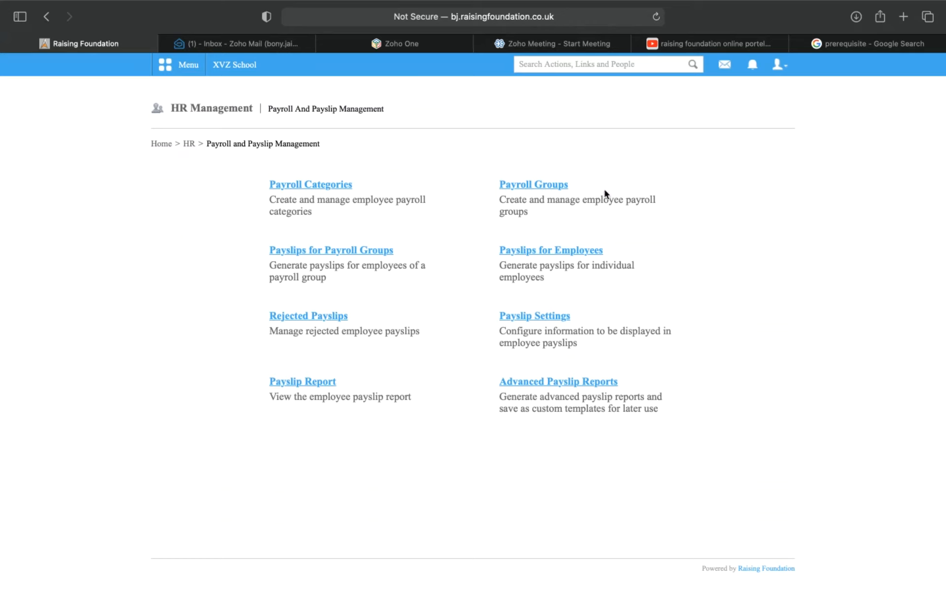
pyautogui.click(554, 187)
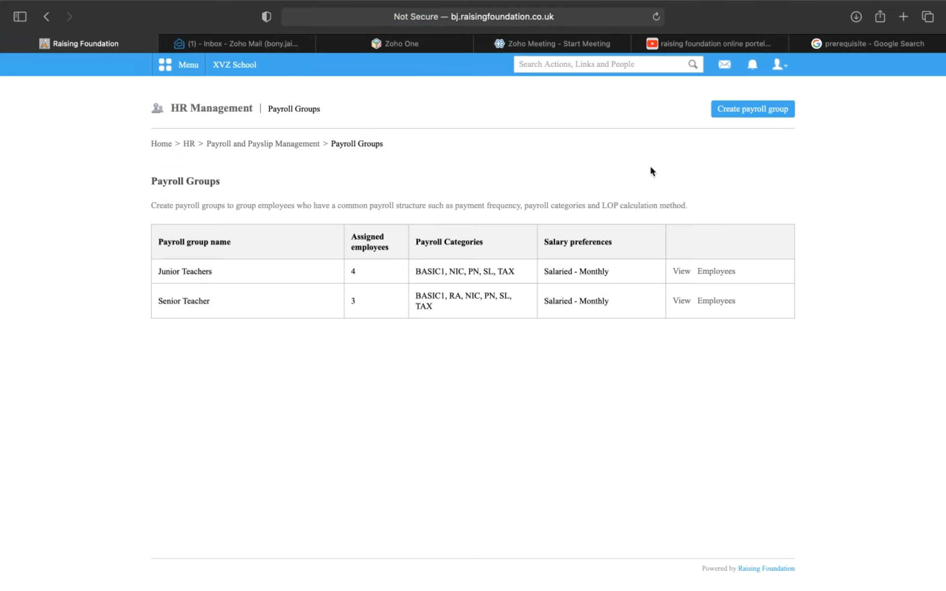
pyautogui.click(782, 109)
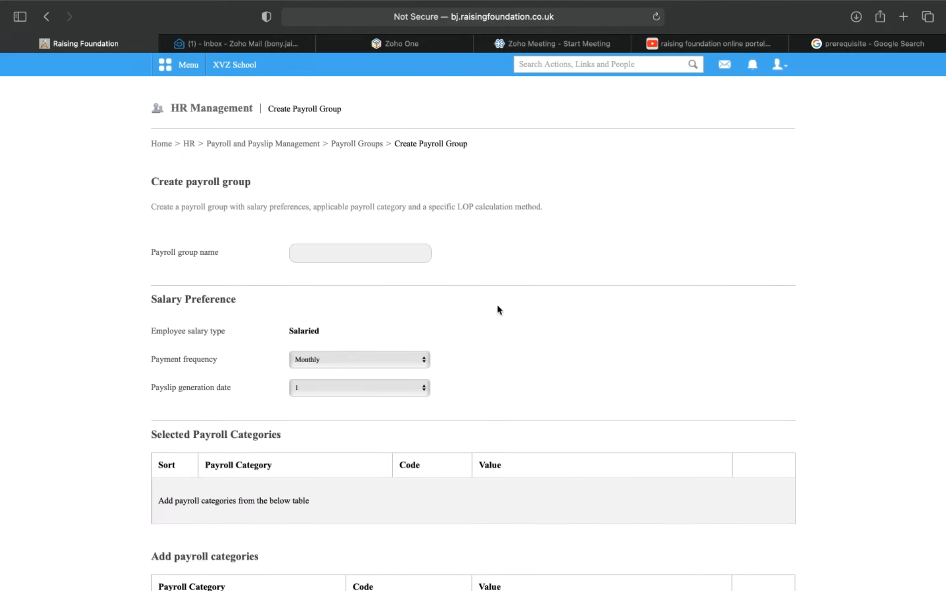
pyautogui.scroll(-5, 498, 309)
pyautogui.scroll(-1, 498, 309)
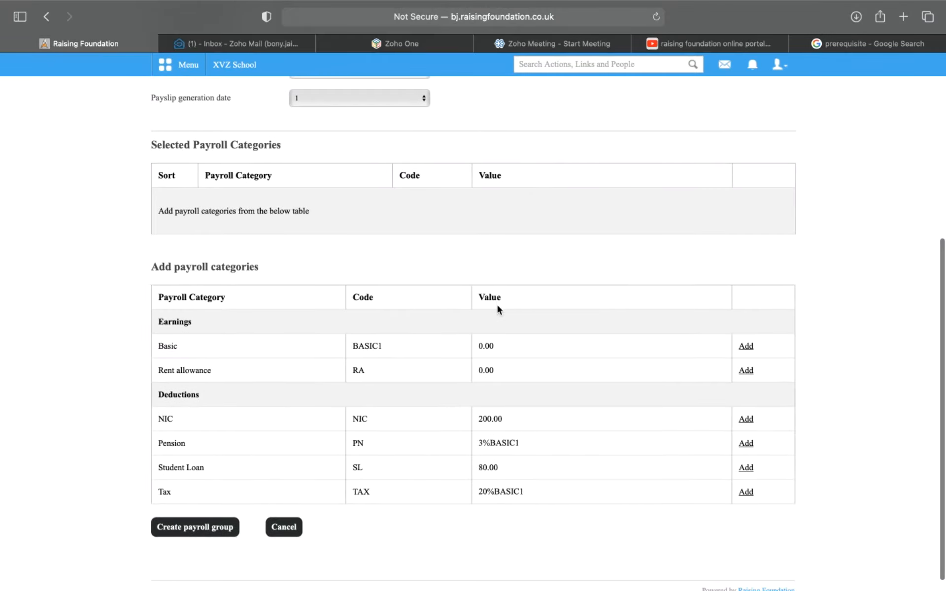
pyautogui.scroll(2, 497, 309)
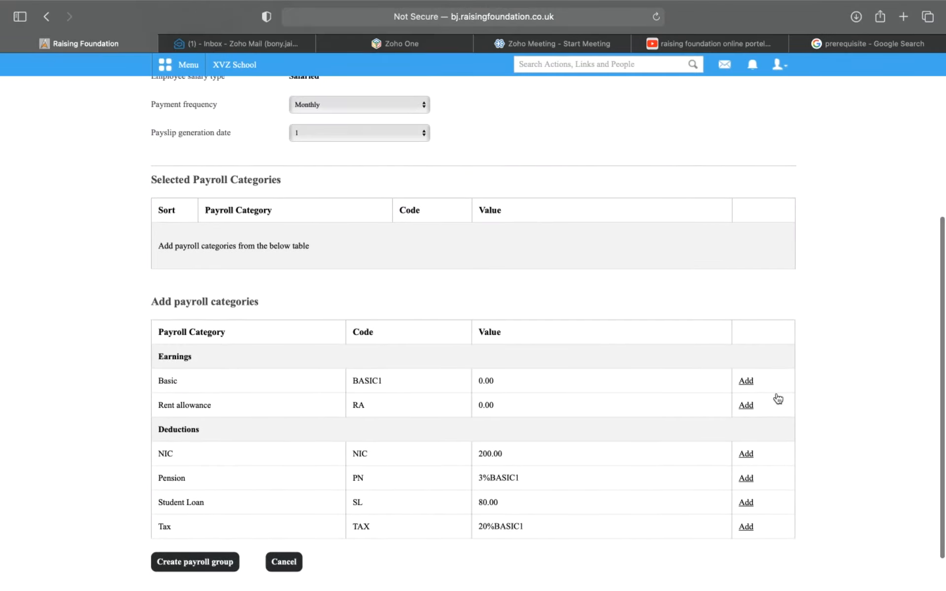
pyautogui.click(746, 382)
pyautogui.scroll(1, 763, 567)
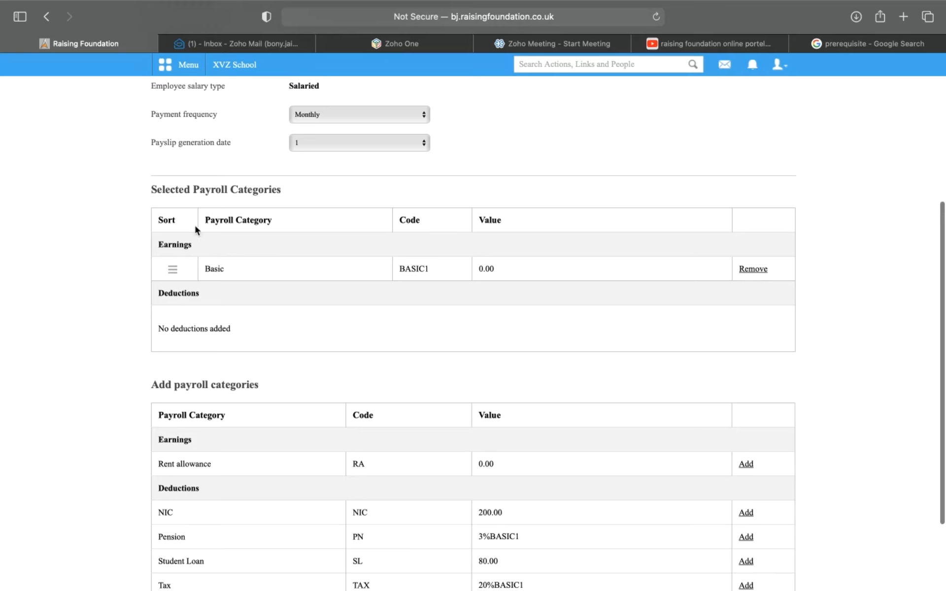
pyautogui.click(99, 34)
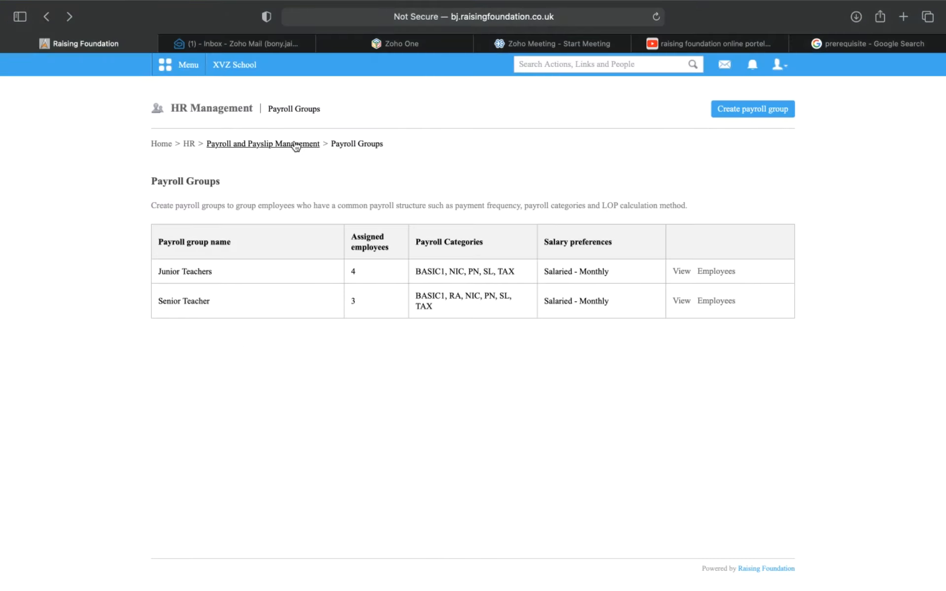
# - Examine the Basic payroll category's details, dependent categories and associated payroll groups, and return to Payroll and Payslip Management
pyautogui.click(287, 148)
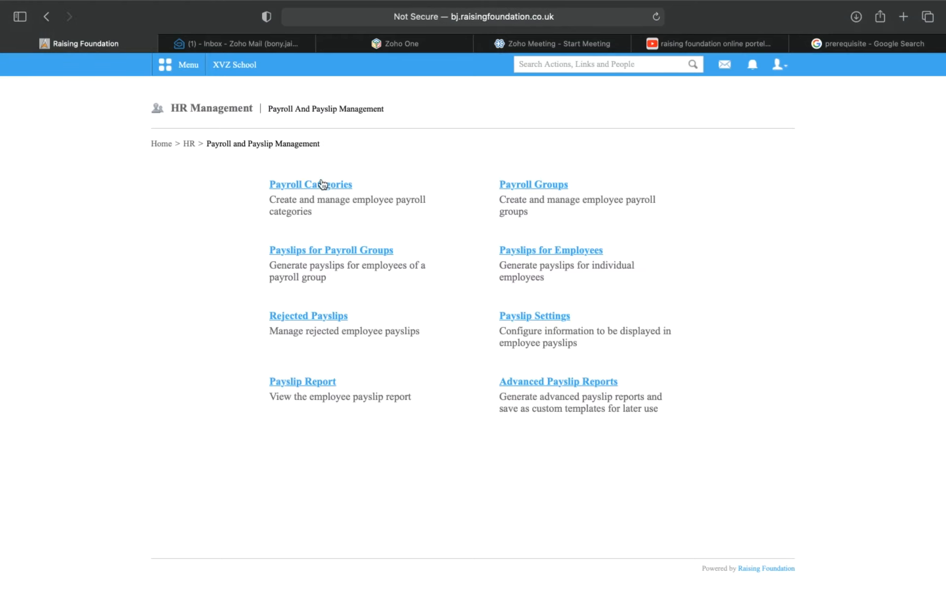
pyautogui.click(325, 186)
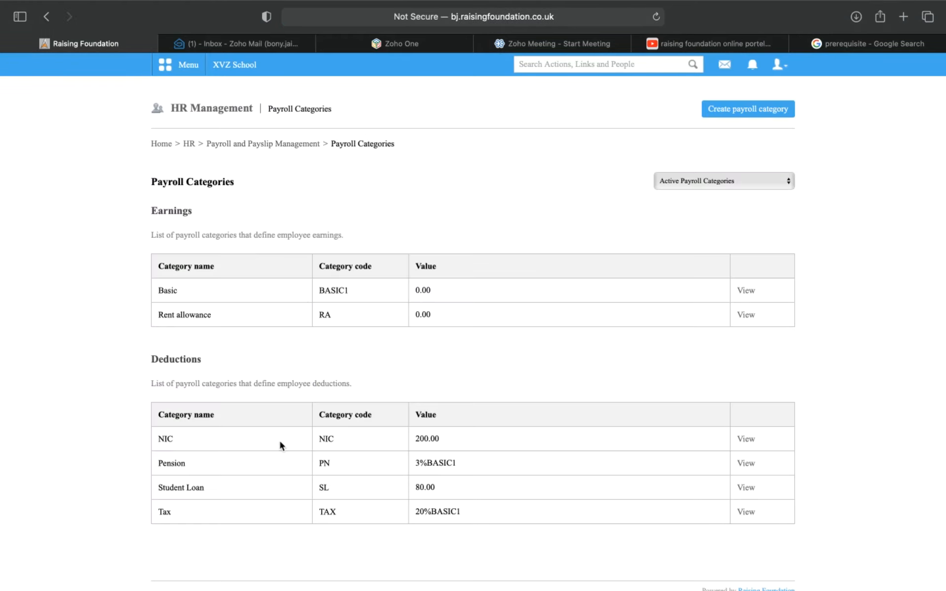
pyautogui.scroll(-1, 278, 446)
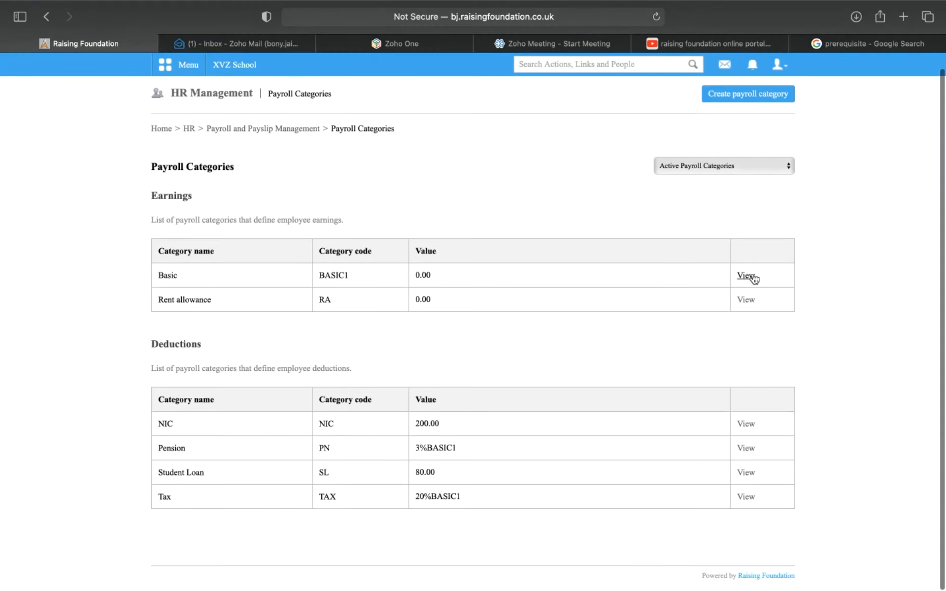
pyautogui.click(753, 279)
pyautogui.scroll(-3, 384, 342)
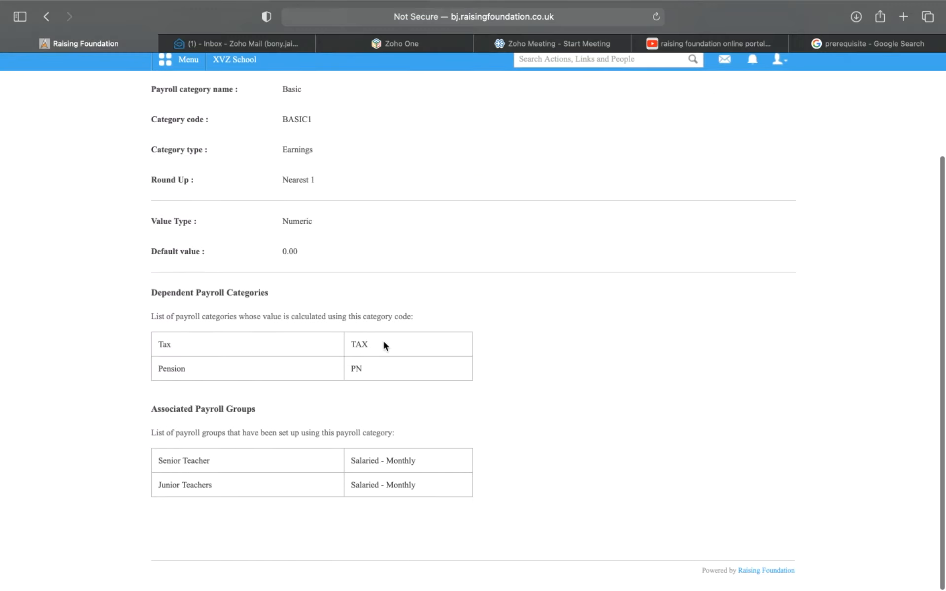
pyautogui.scroll(3, 384, 345)
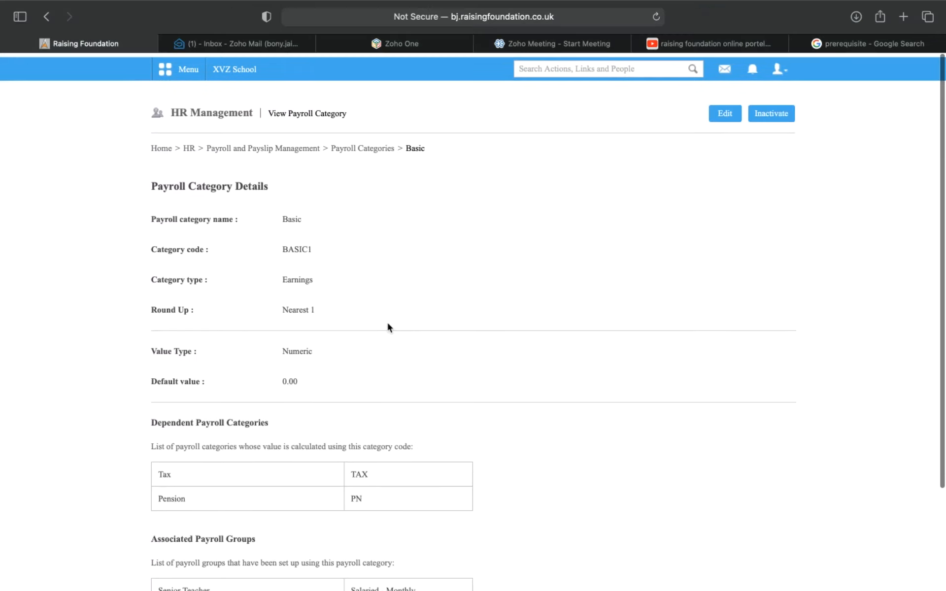
pyautogui.click(342, 147)
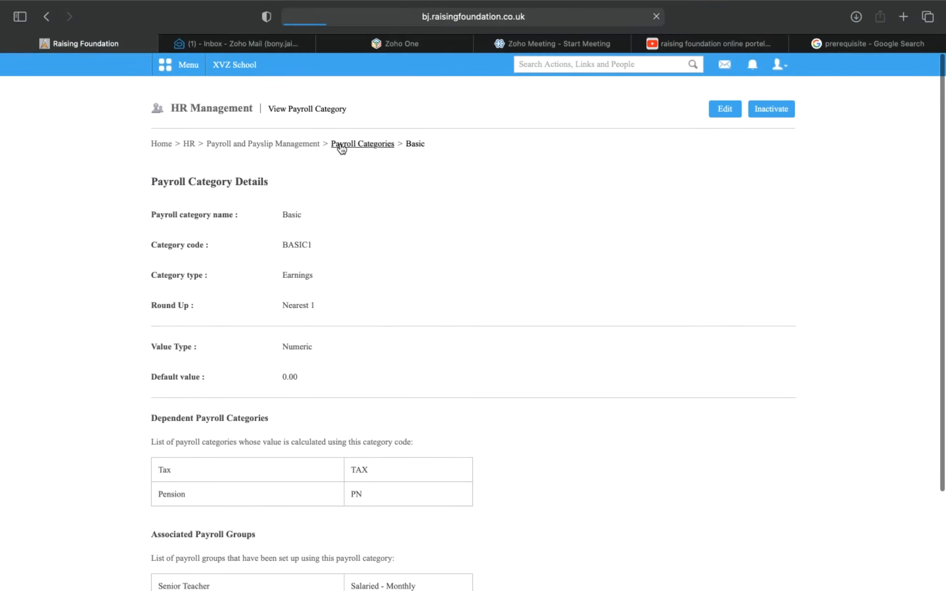
pyautogui.click(276, 147)
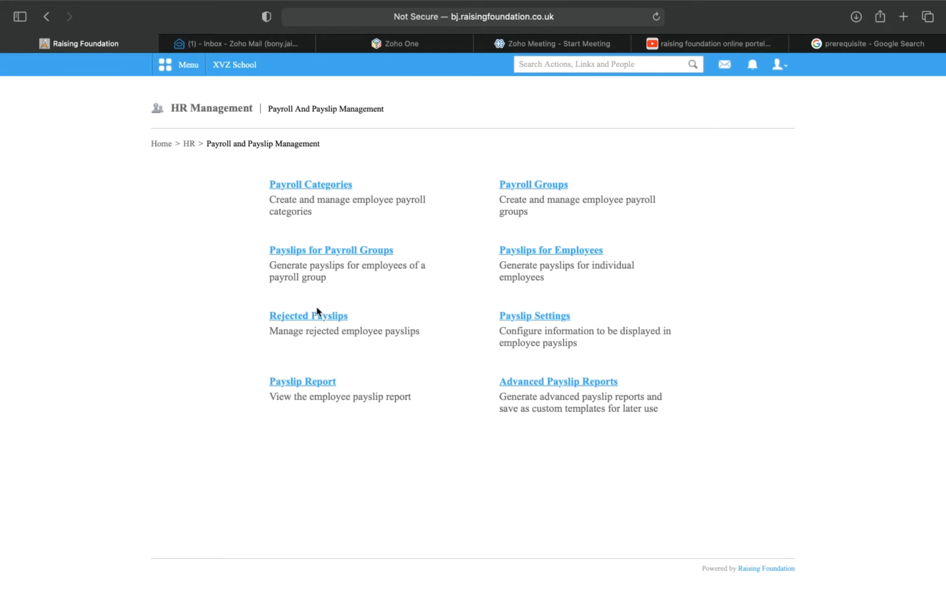
# - Go to Employee Payslip Management in the Finance section of the school administration
pyautogui.click(189, 75)
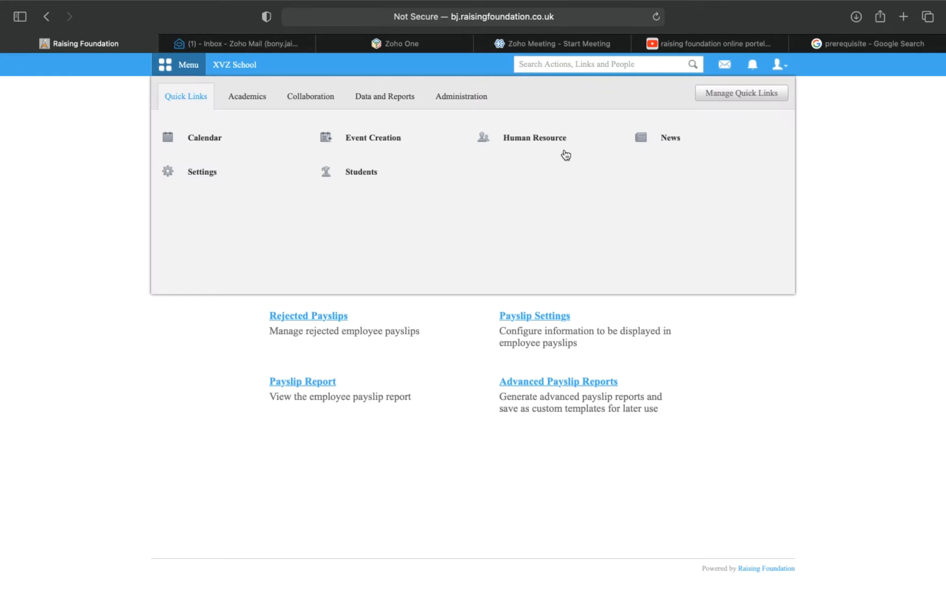
pyautogui.moveTo(560, 147)
pyautogui.click(474, 98)
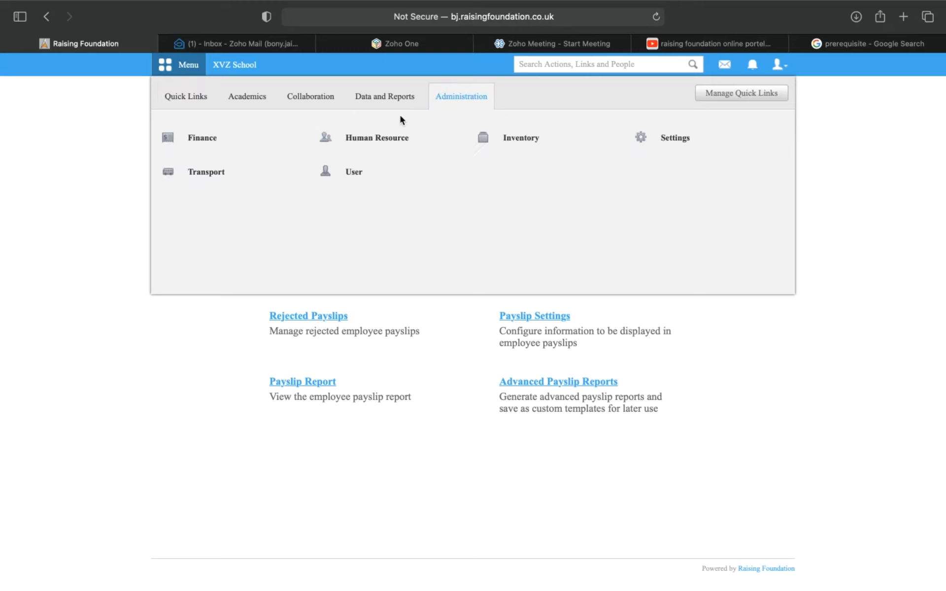
pyautogui.click(235, 143)
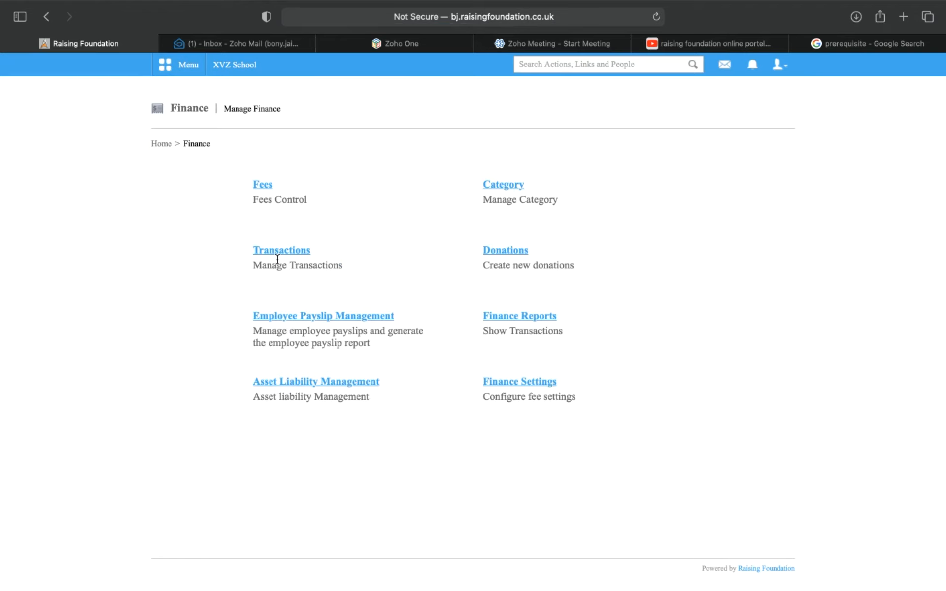
pyautogui.click(297, 317)
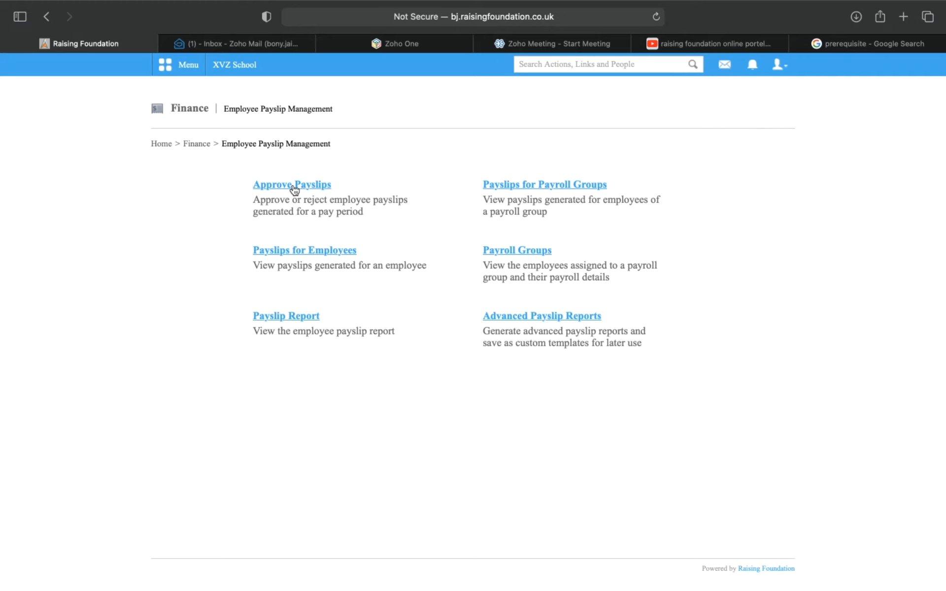
# - Open Approve Payslips for the September 2021 pay period and view the Junior Teachers group's payslips
pyautogui.click(294, 187)
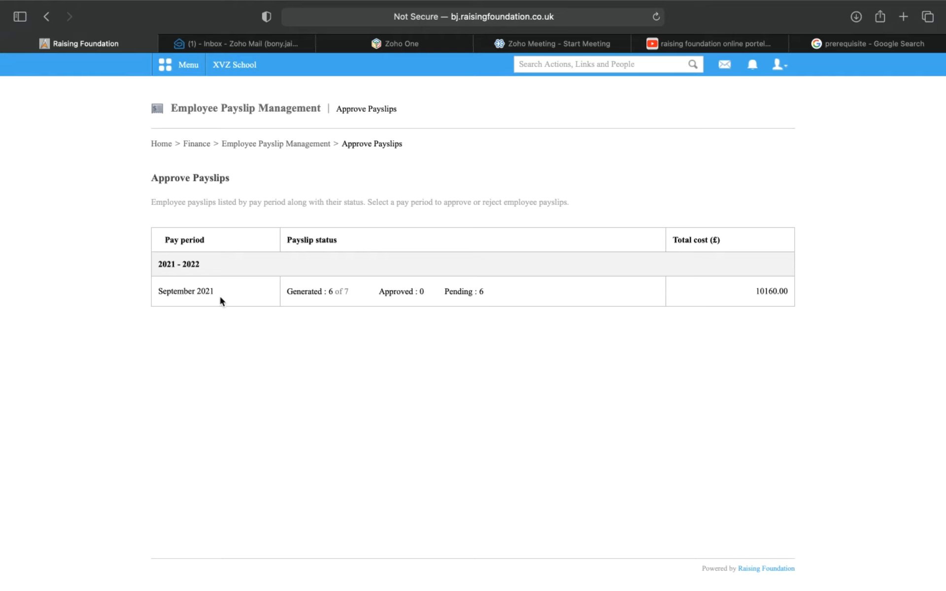
pyautogui.click(206, 295)
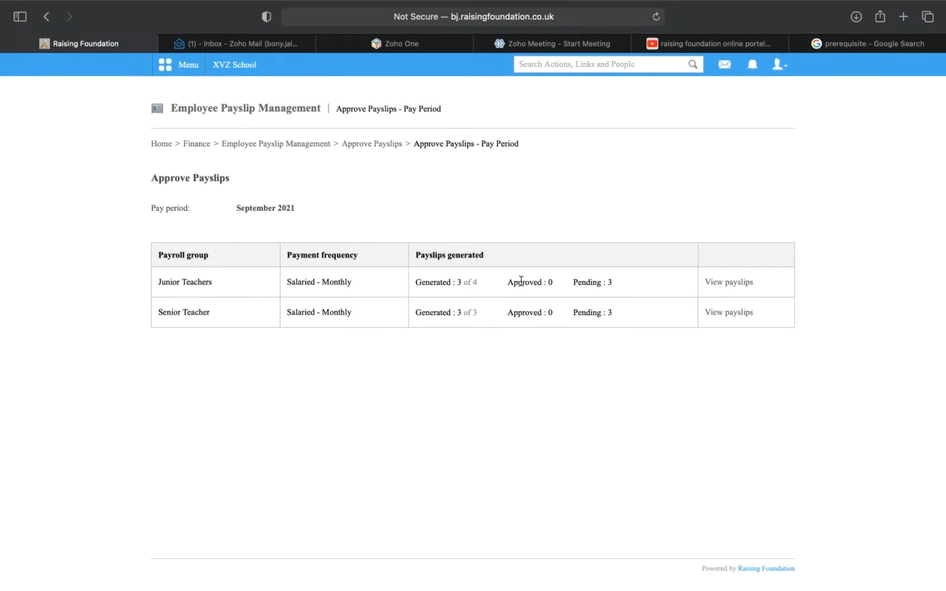
pyautogui.click(715, 288)
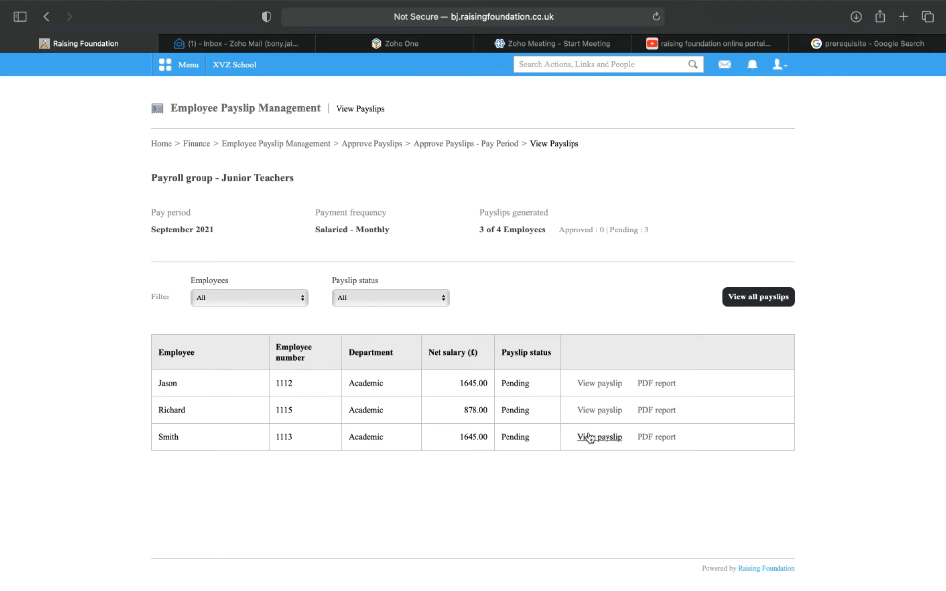
# - Review the attendance, earnings, deductions and net pay on the first listed Junior Teachers employee's September 2021 payslip and approve it
pyautogui.click(612, 385)
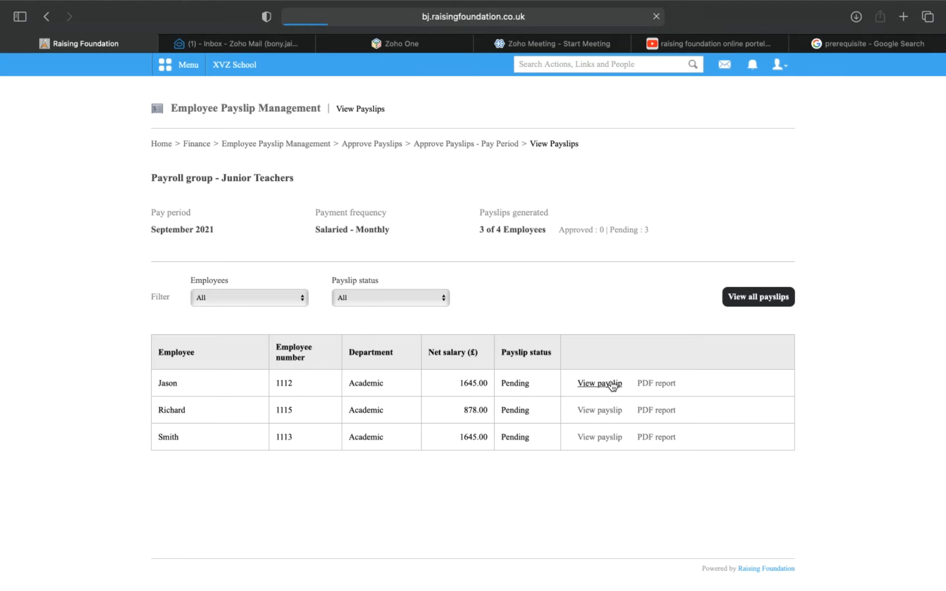
pyautogui.scroll(-5, 250, 433)
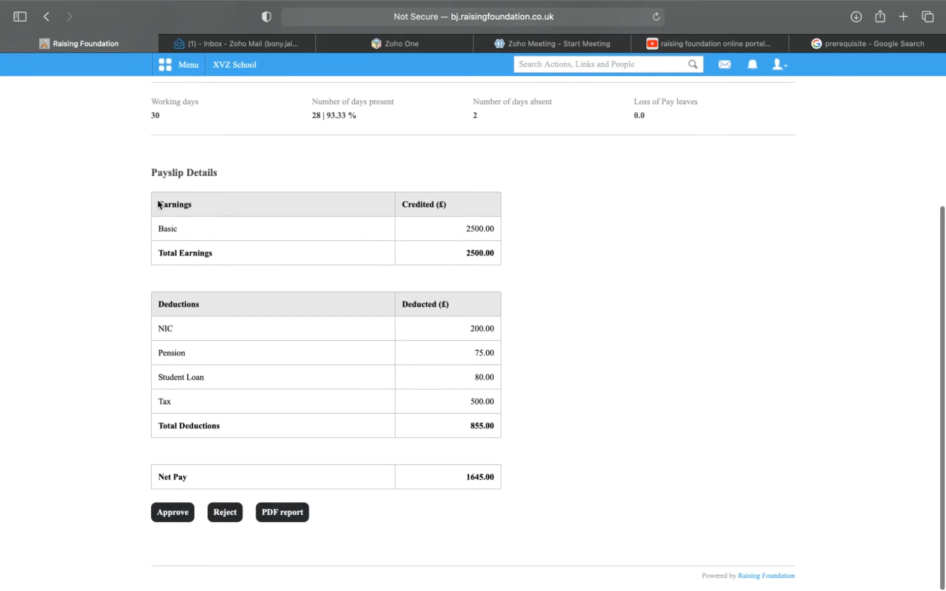
pyautogui.scroll(3, 194, 274)
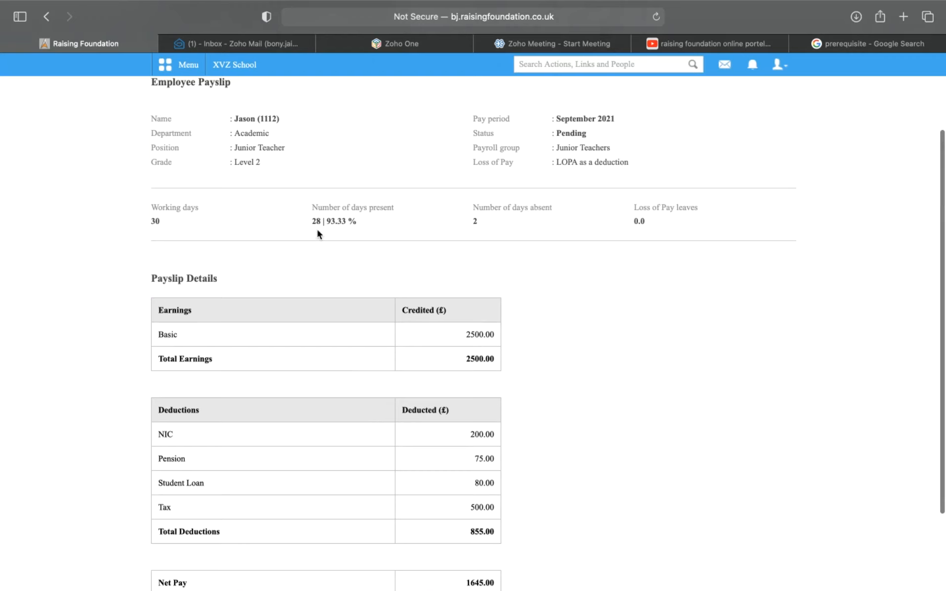
pyautogui.scroll(2, 317, 232)
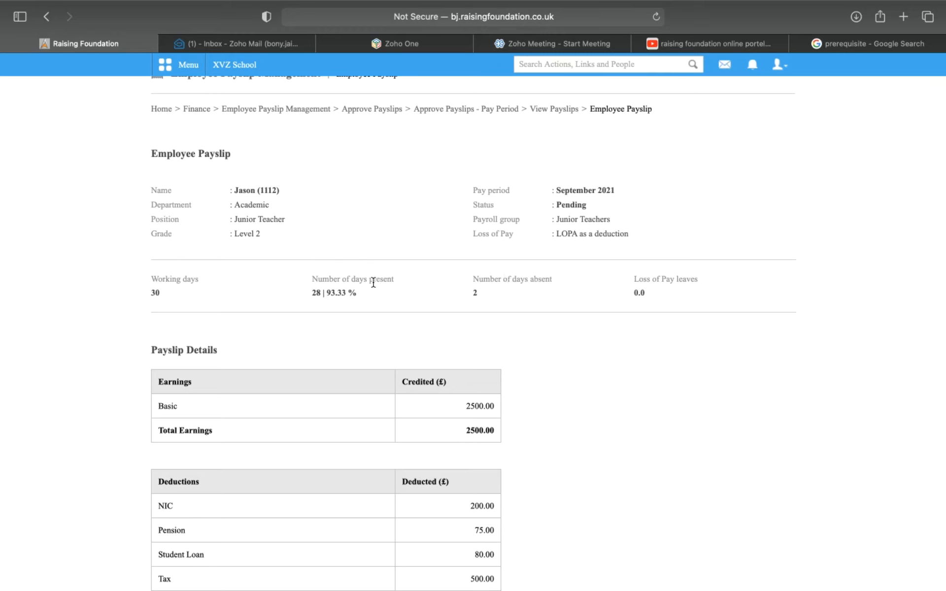
pyautogui.scroll(1, 373, 282)
pyautogui.scroll(-5, 638, 294)
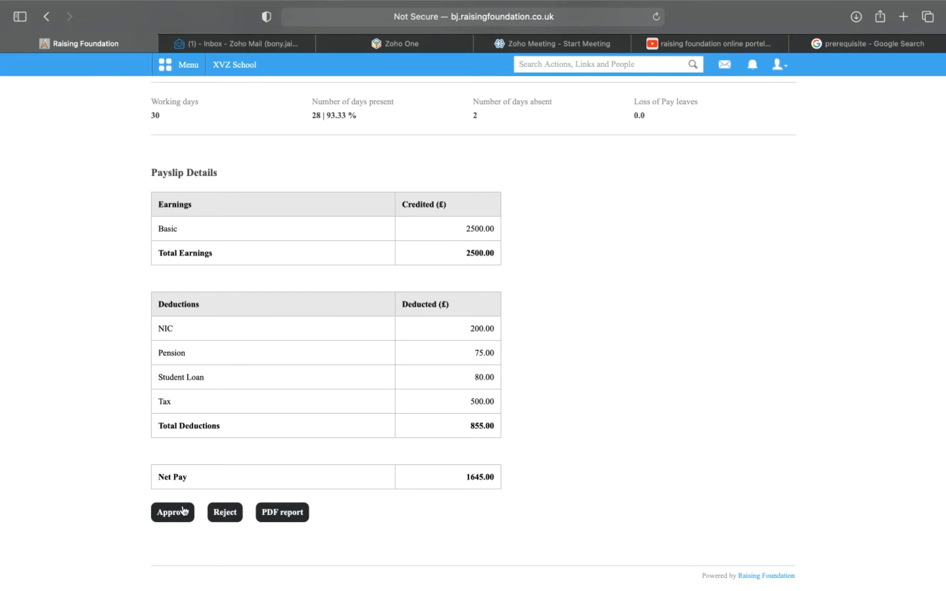
pyautogui.scroll(5, 367, 223)
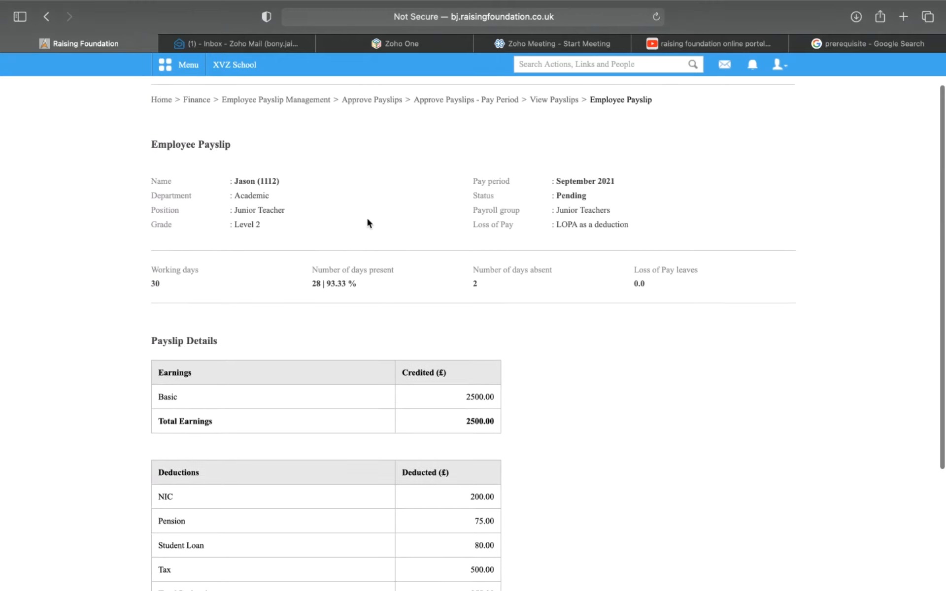
pyautogui.scroll(-5, 367, 222)
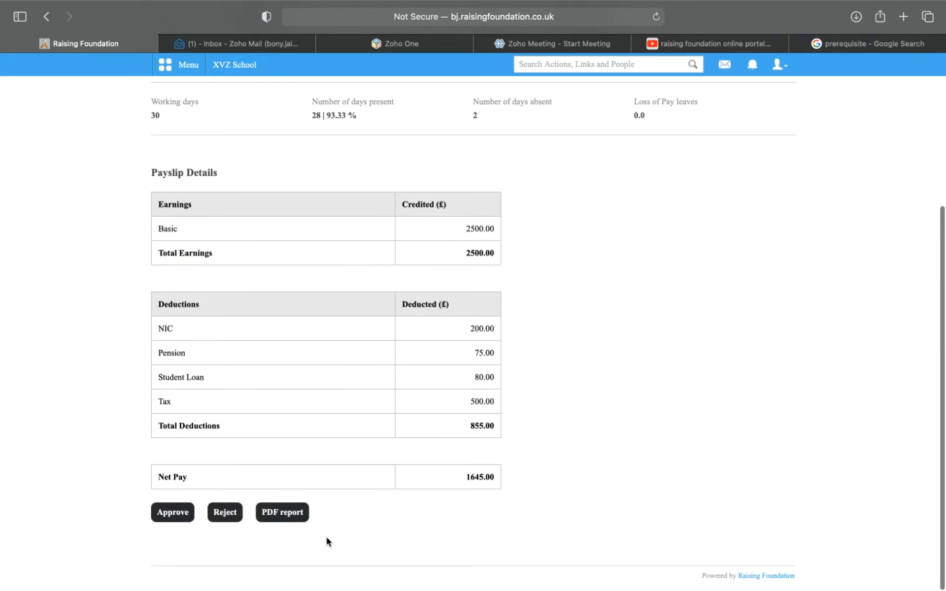
pyautogui.click(174, 514)
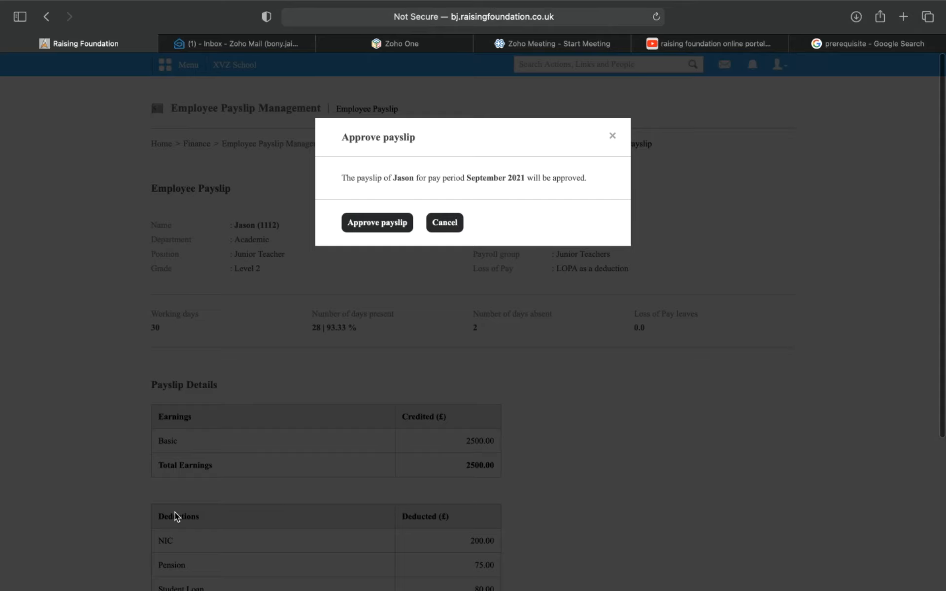
pyautogui.click(374, 223)
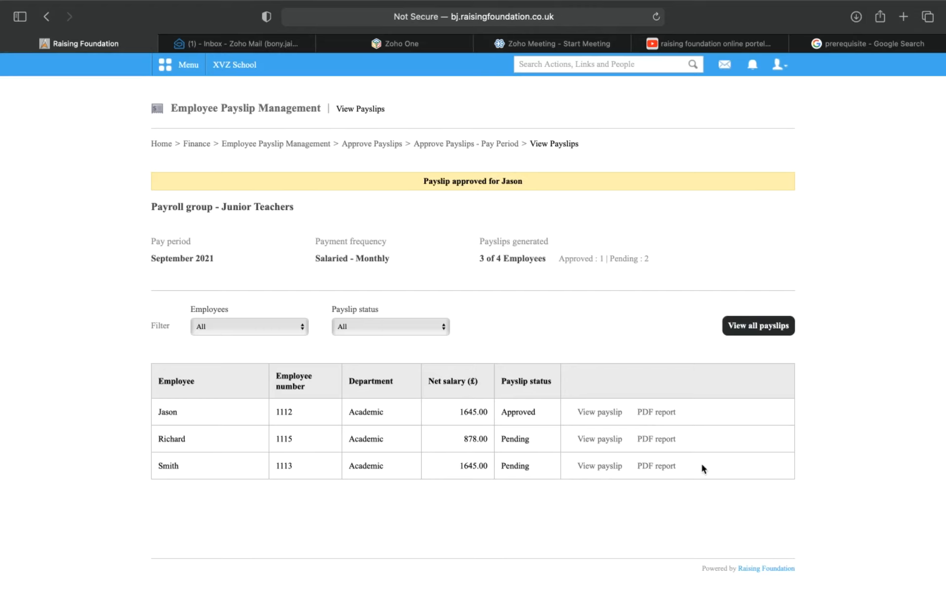
# - Open the last listed Junior Teachers employee's September 2021 payslip and approve it
pyautogui.click(615, 469)
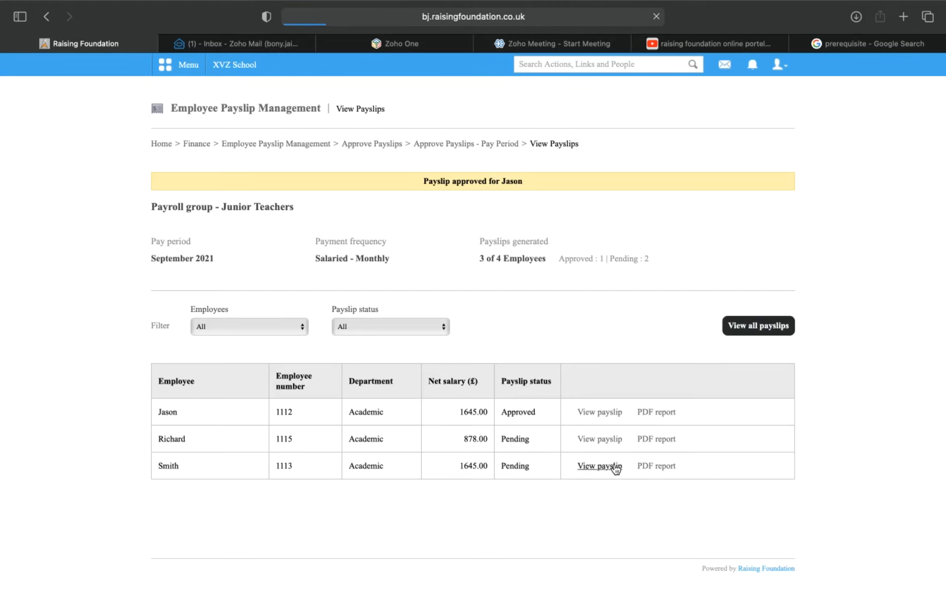
pyautogui.scroll(-5, 481, 453)
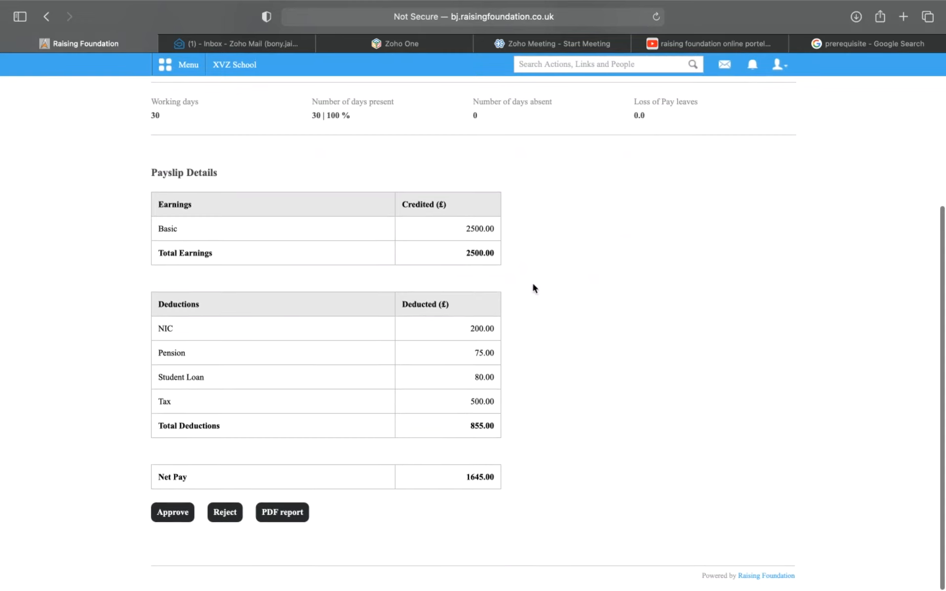
pyautogui.click(176, 515)
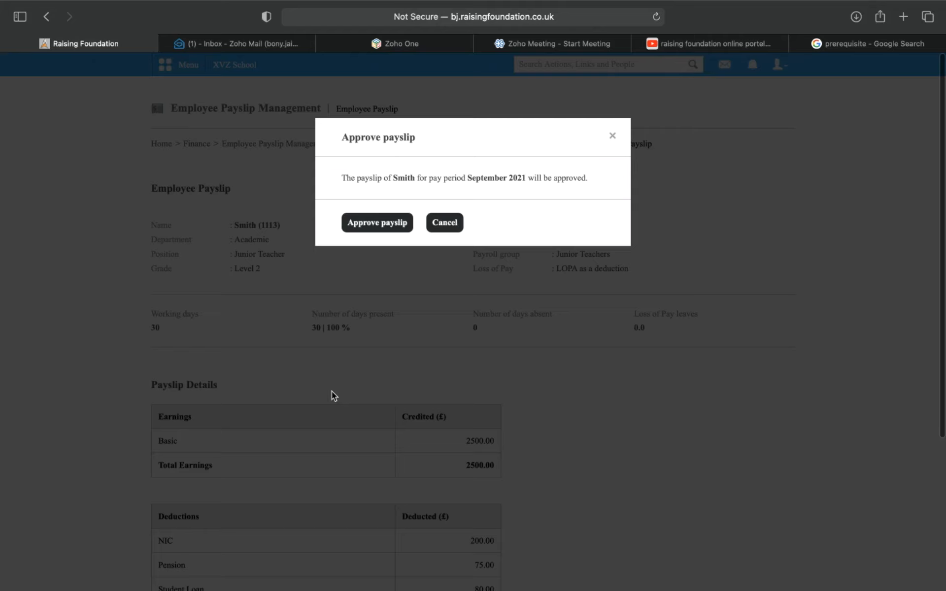
pyautogui.click(377, 227)
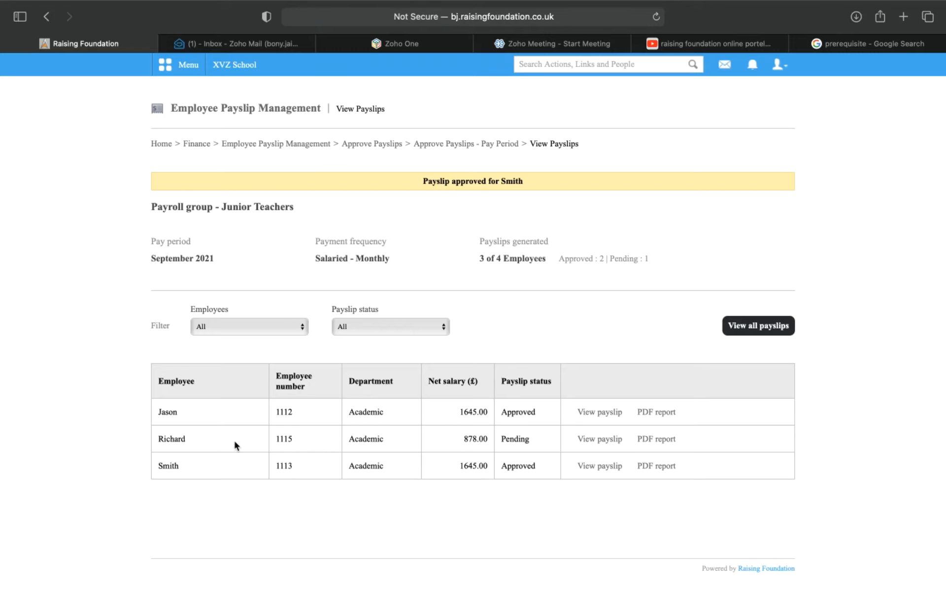
# - Review the attendance, prorated Basic earnings, deductions and net pay on the second listed Junior Teachers employee's pending September 2021 payslip
pyautogui.click(600, 439)
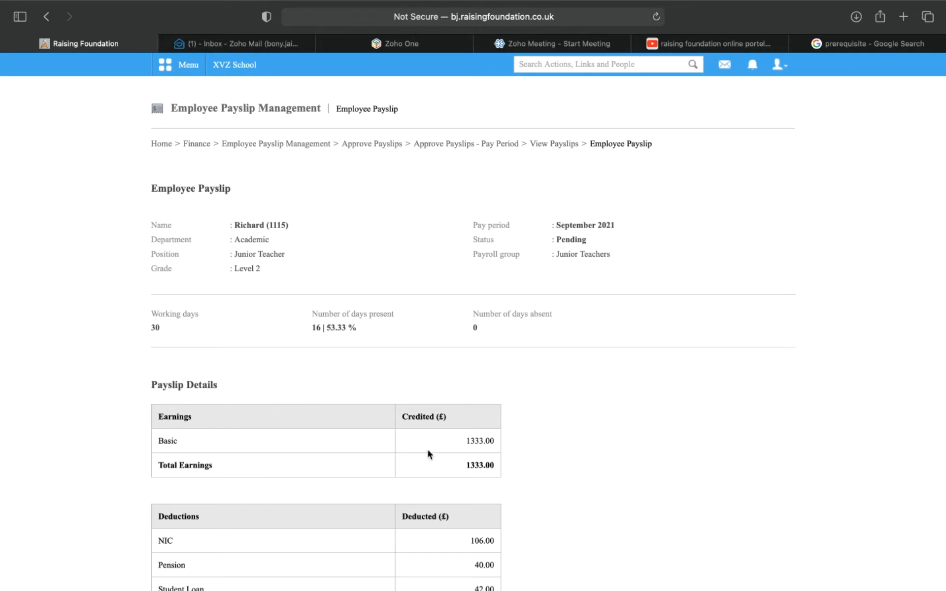
pyautogui.scroll(-5, 427, 449)
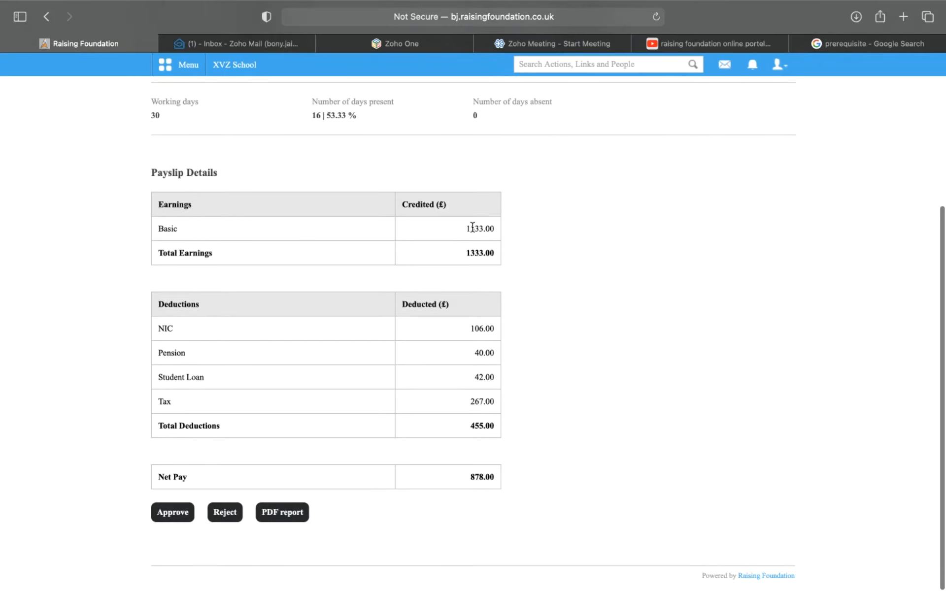
pyautogui.moveTo(472, 228); pyautogui.dragTo(489, 229)
pyautogui.scroll(5, 562, 268)
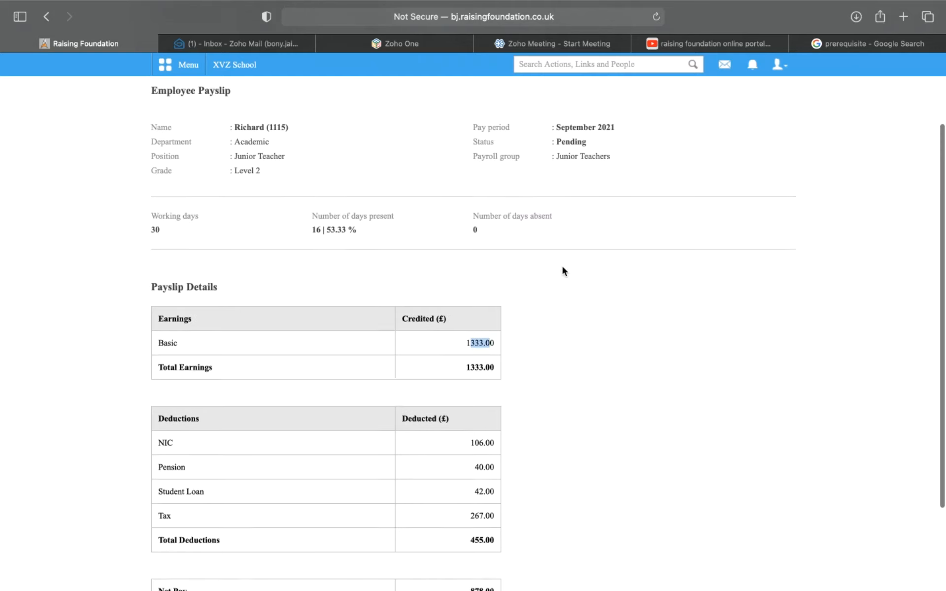
pyautogui.scroll(-4, 563, 268)
pyautogui.scroll(-1, 564, 271)
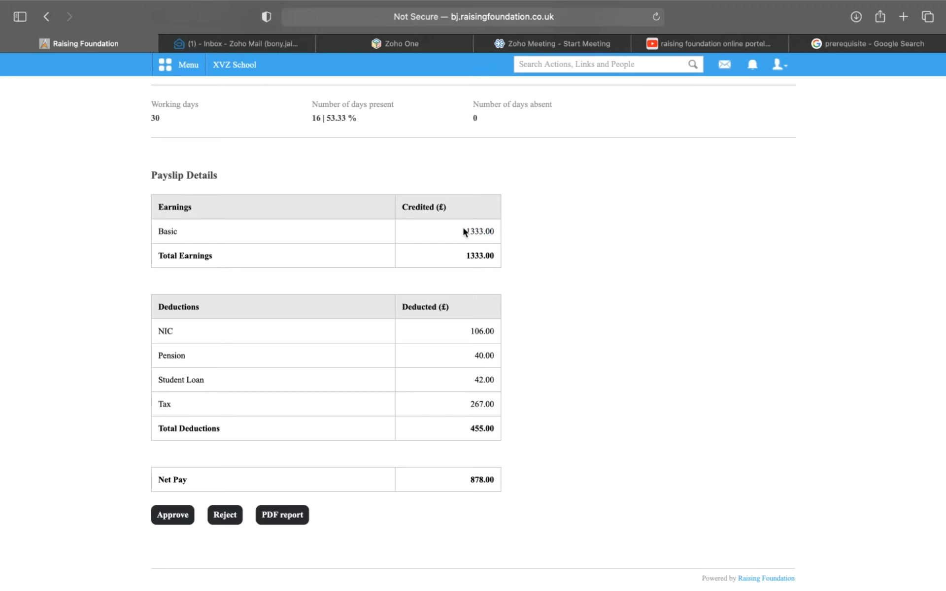
pyautogui.scroll(5, 464, 231)
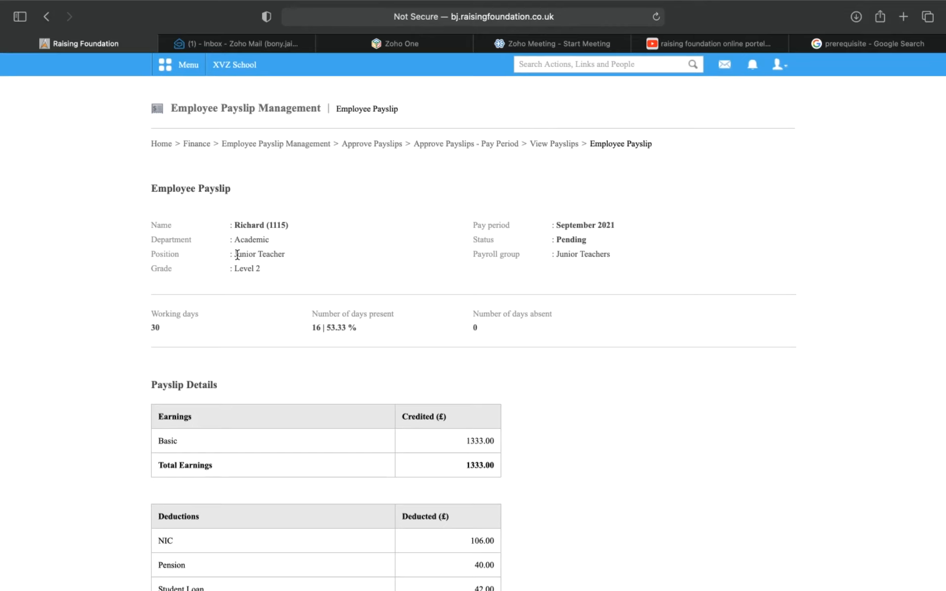
pyautogui.scroll(-1, 237, 255)
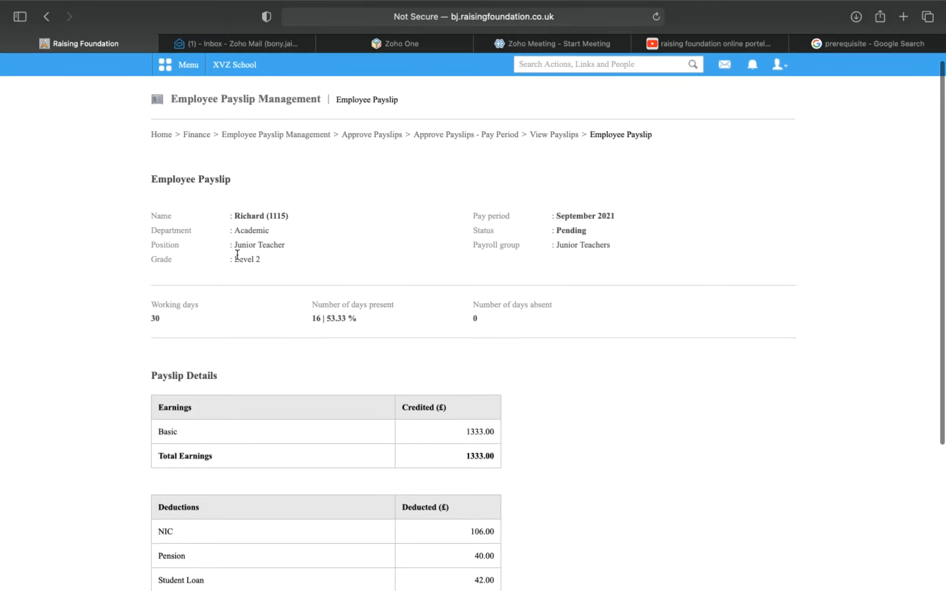
pyautogui.scroll(-5, 237, 254)
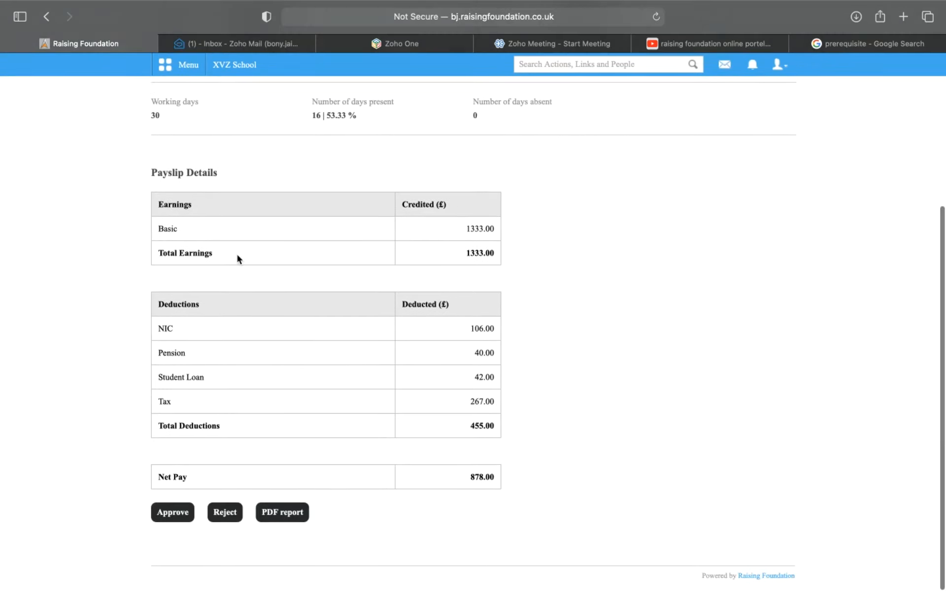
pyautogui.doubleClick(477, 231)
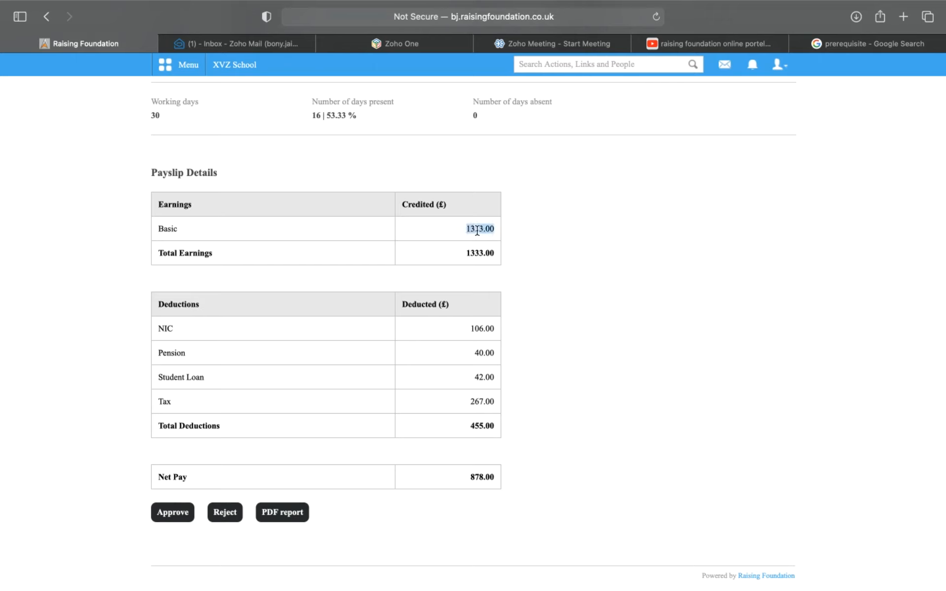
pyautogui.click(661, 255)
pyautogui.scroll(5, 429, 285)
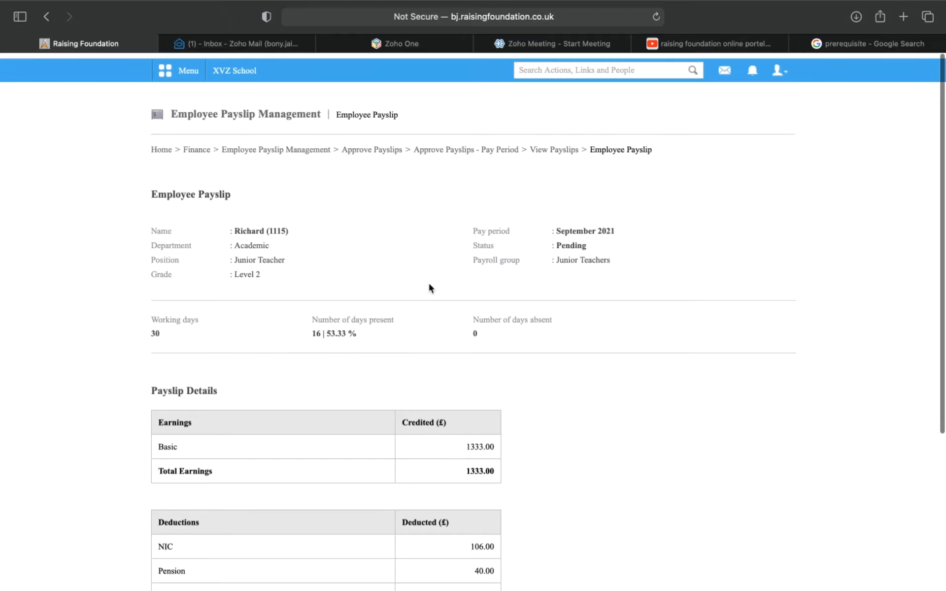
pyautogui.scroll(-5, 414, 355)
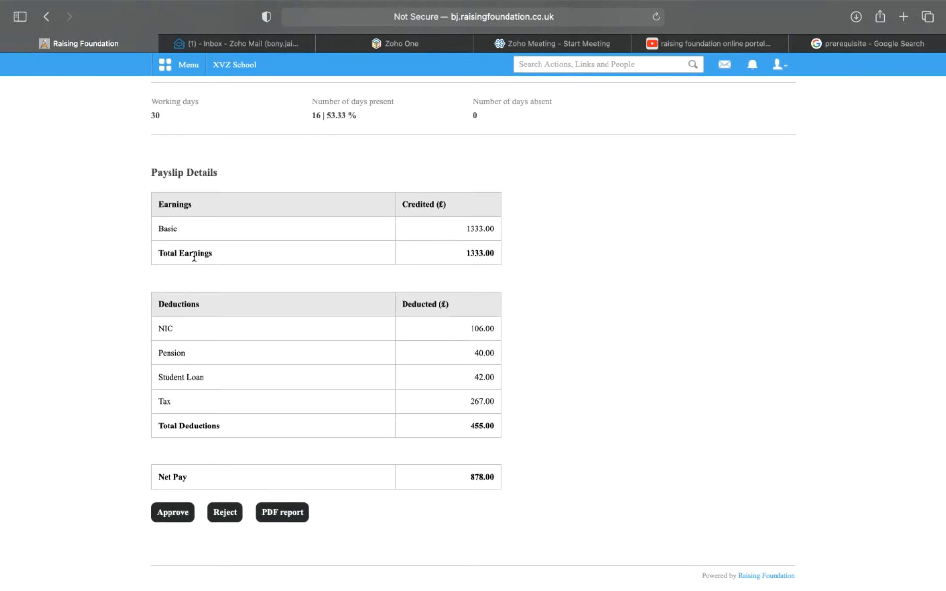
# - Reject this payslip with the remark "Incorrect Payslip Generated"
pyautogui.click(236, 514)
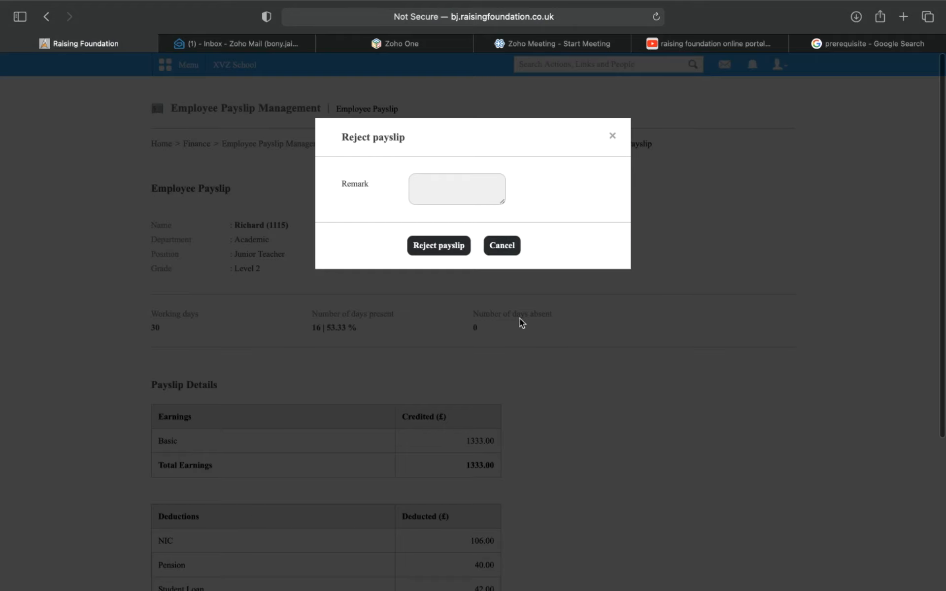
pyautogui.click(457, 199)
pyautogui.write('Incorrect ')
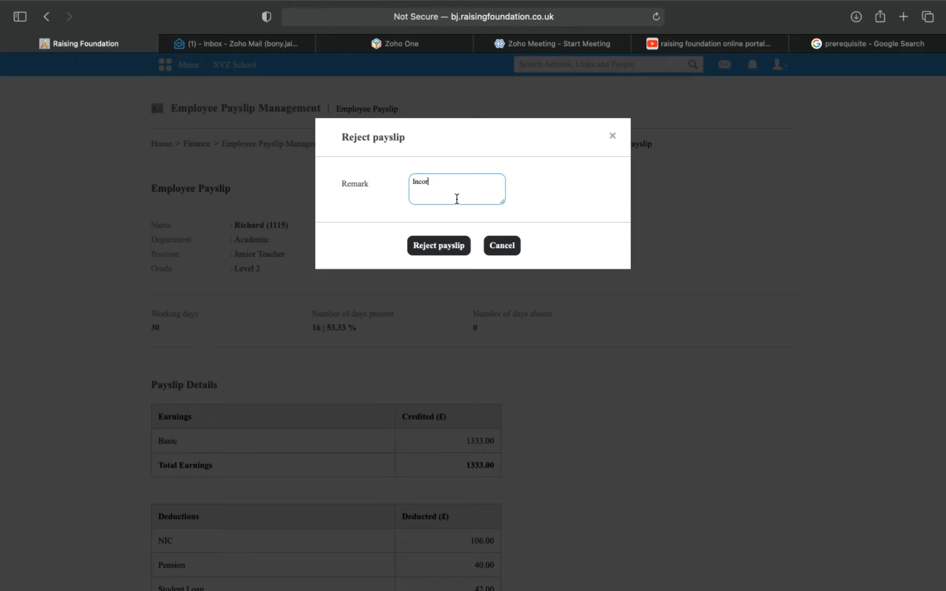
pyautogui.write('Payslip Generated')
pyautogui.click(463, 248)
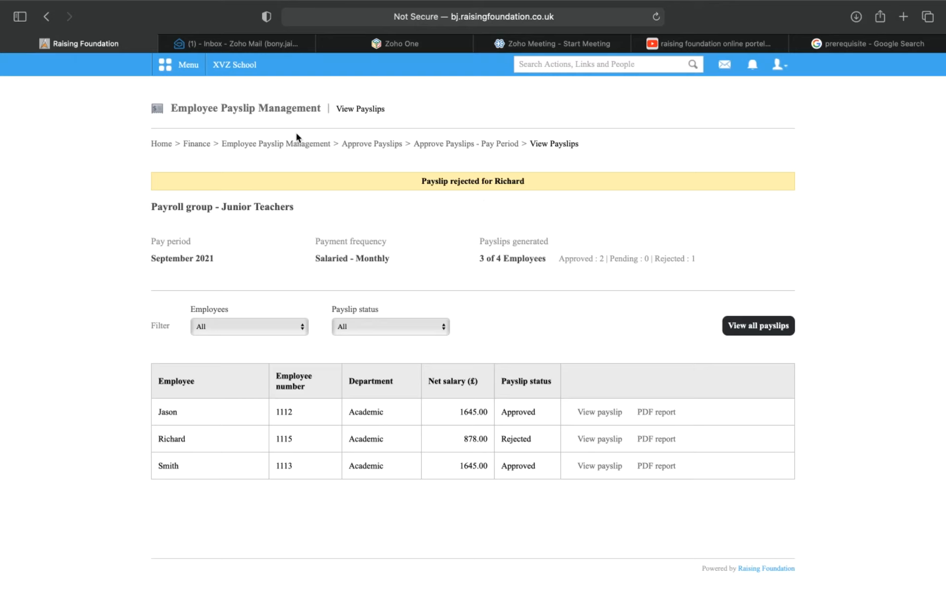
# - Go to Payroll and Payslip Management in Human Resource and view the Rejected Payslips list
pyautogui.click(167, 146)
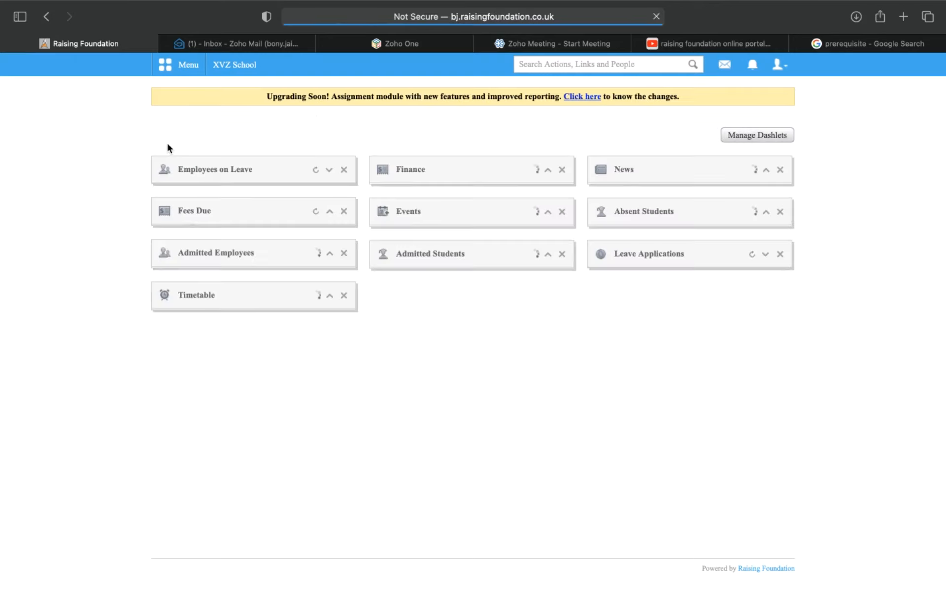
pyautogui.click(179, 66)
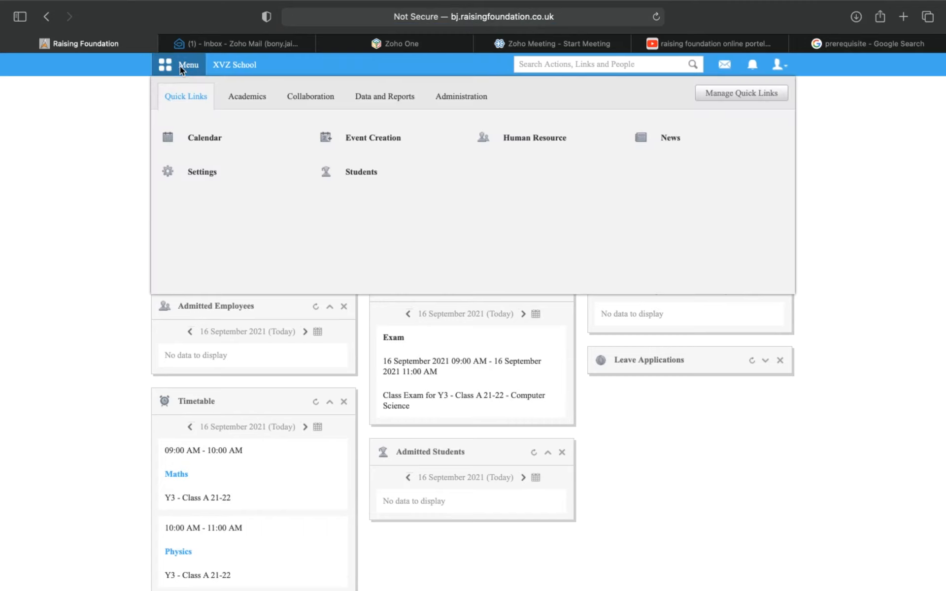
pyautogui.click(463, 94)
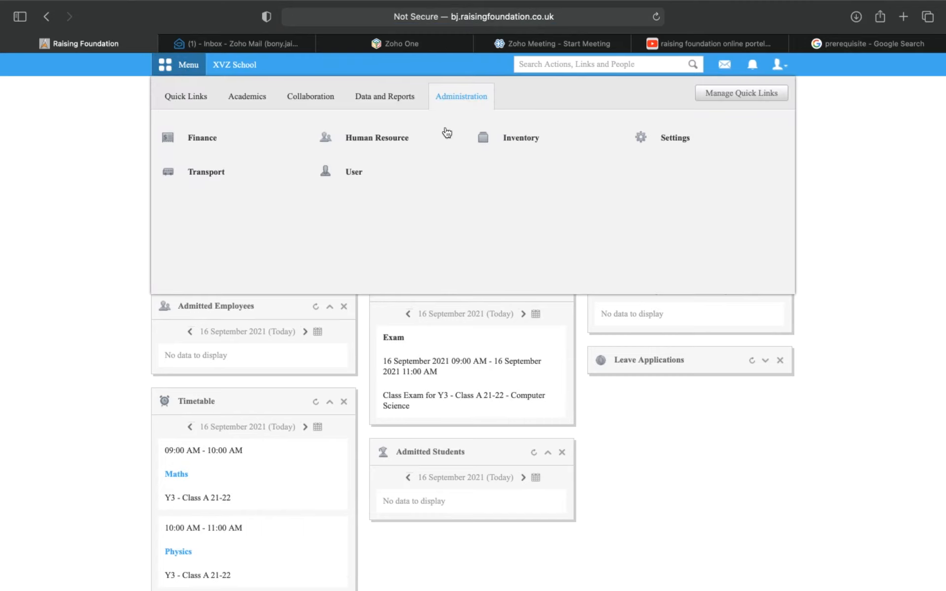
pyautogui.click(392, 136)
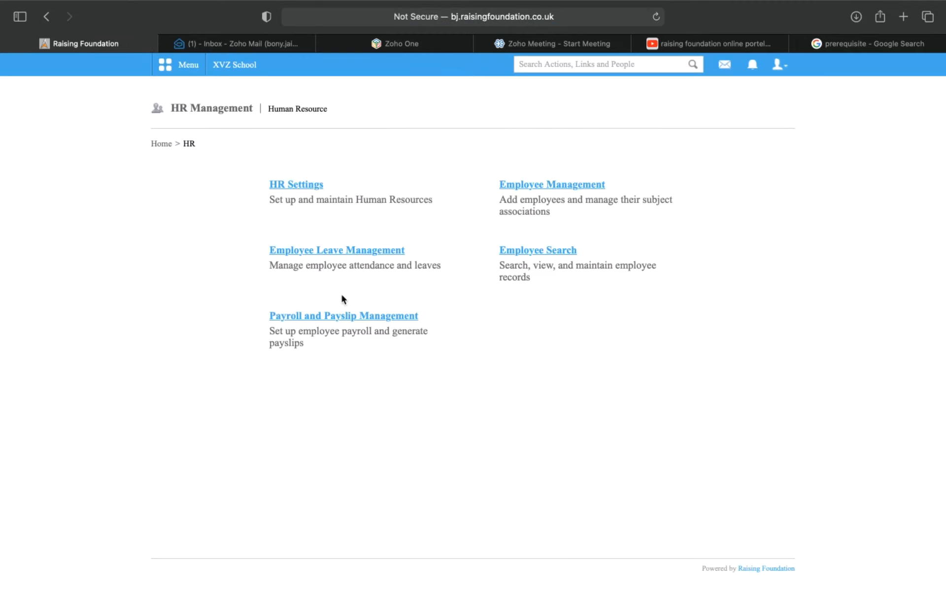
pyautogui.click(335, 317)
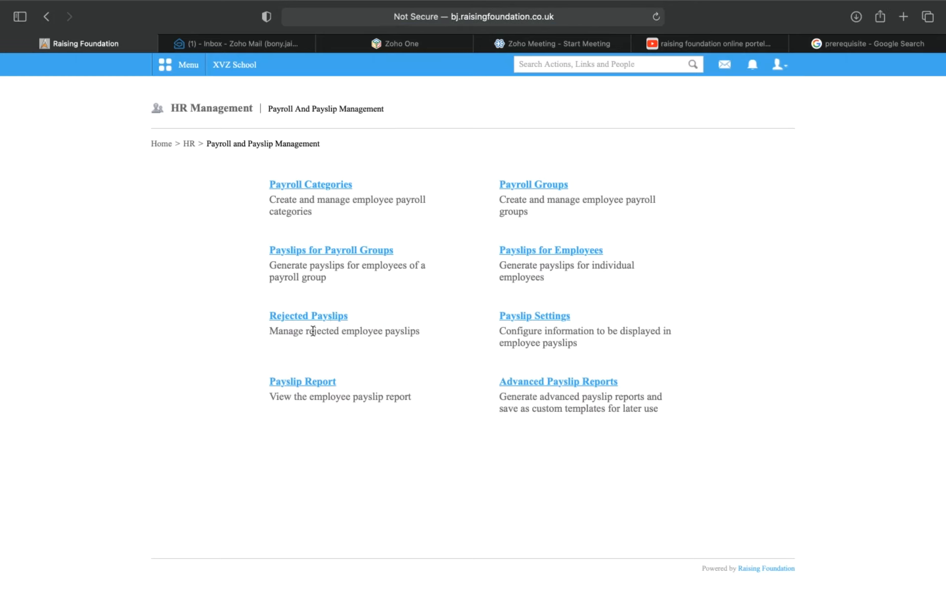
pyautogui.click(340, 322)
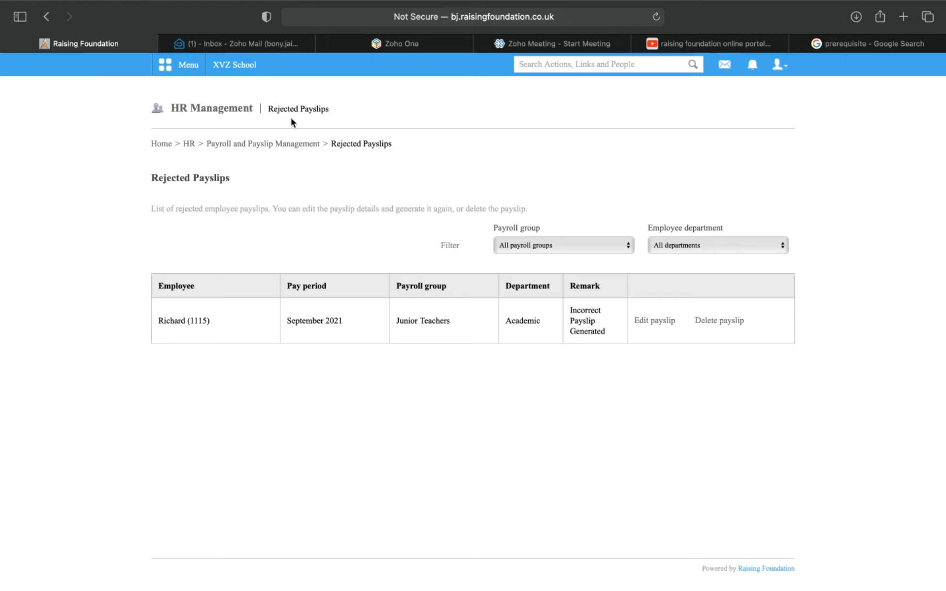
# - View the employee payslip report for the Academic department from 01 to 30 September 2021
pyautogui.click(283, 147)
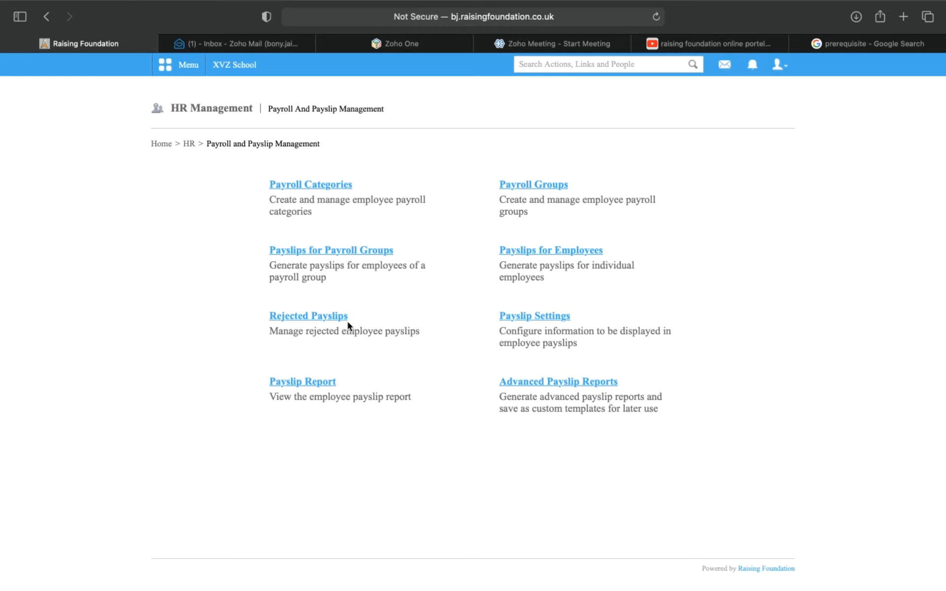
pyautogui.click(327, 384)
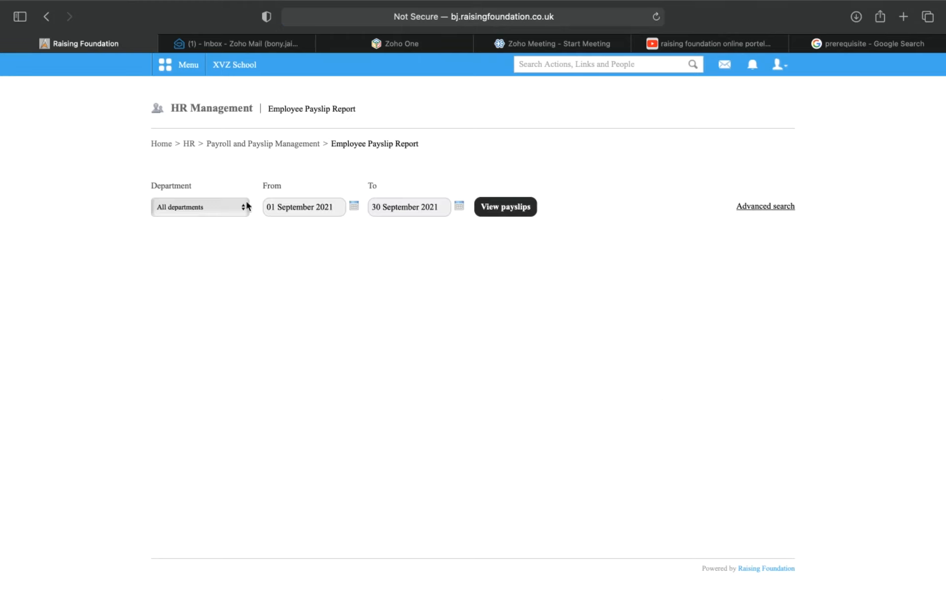
pyautogui.click(228, 211)
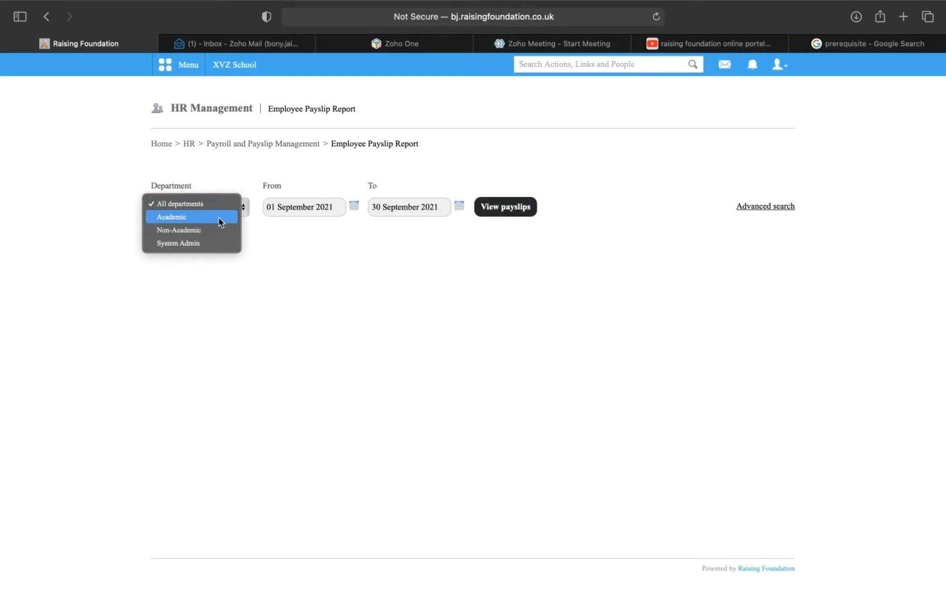
pyautogui.click(219, 218)
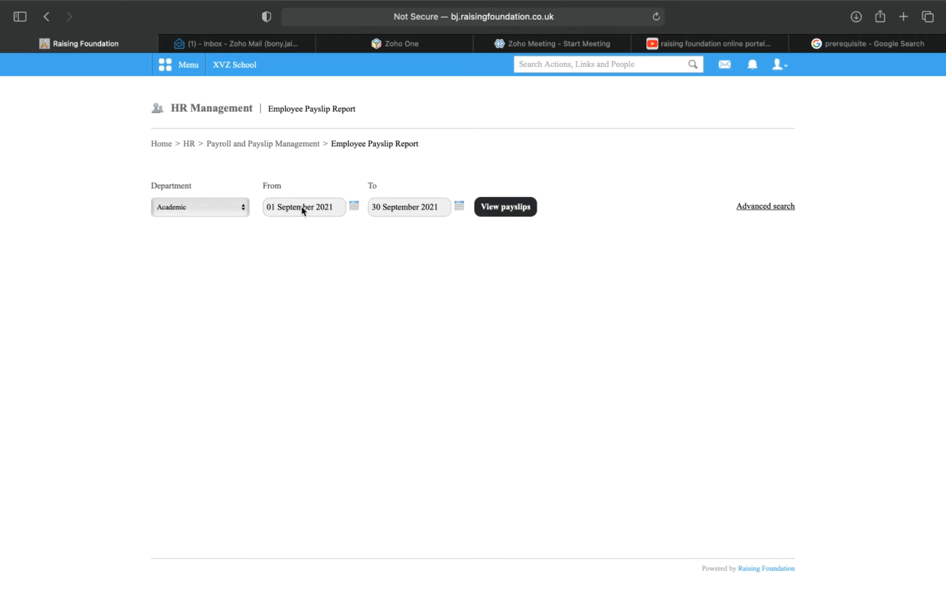
pyautogui.click(509, 210)
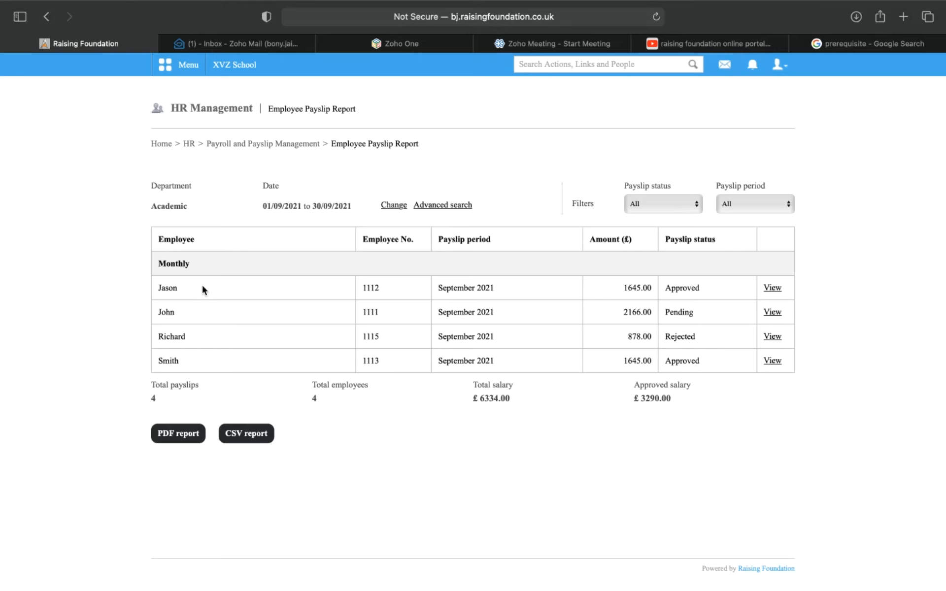
# - Open the PDF version of the Academic payslip report, examine its employee rows and salary totals, and close it
pyautogui.click(185, 437)
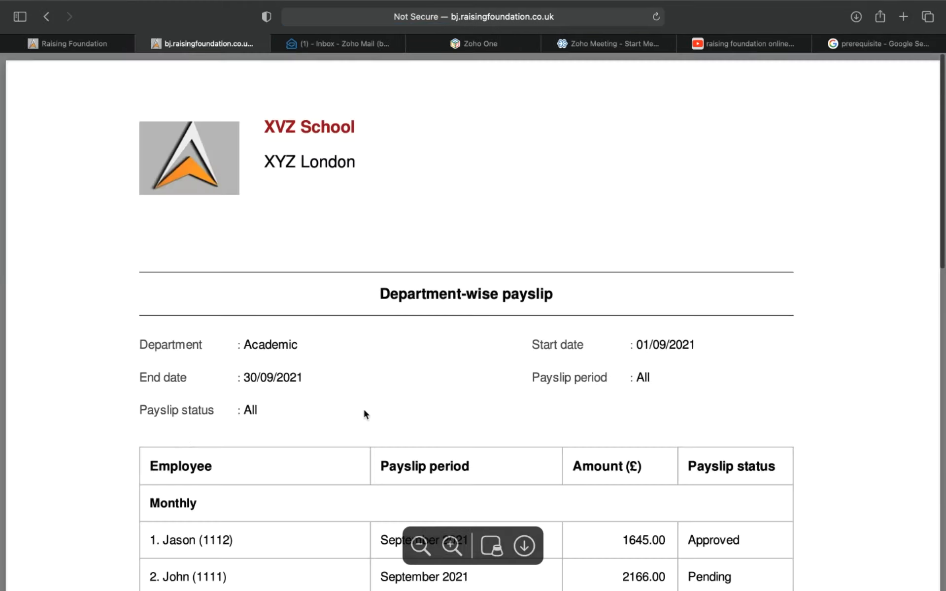
pyautogui.scroll(-5, 364, 411)
pyautogui.scroll(-5, 436, 362)
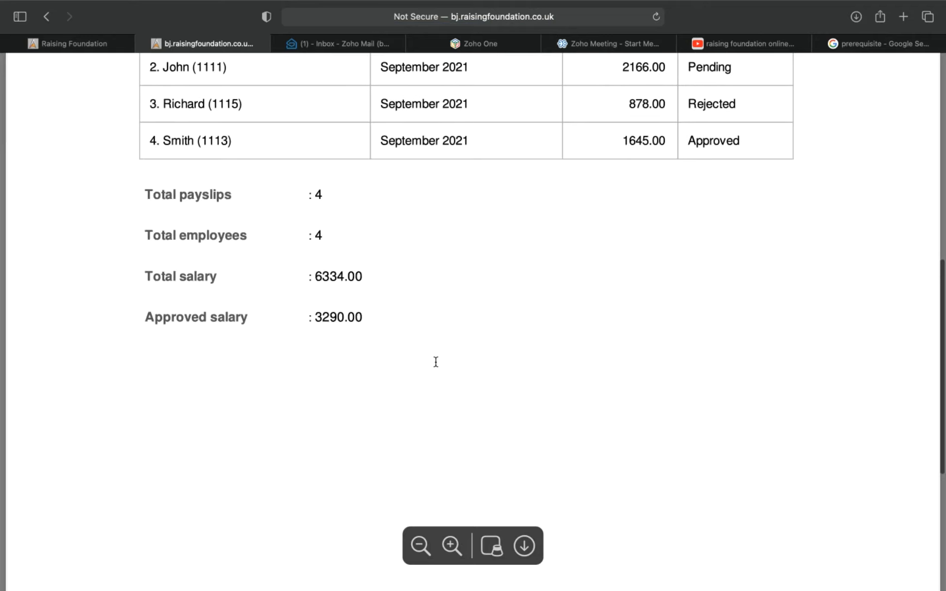
pyautogui.scroll(6, 436, 363)
pyautogui.scroll(-3, 301, 341)
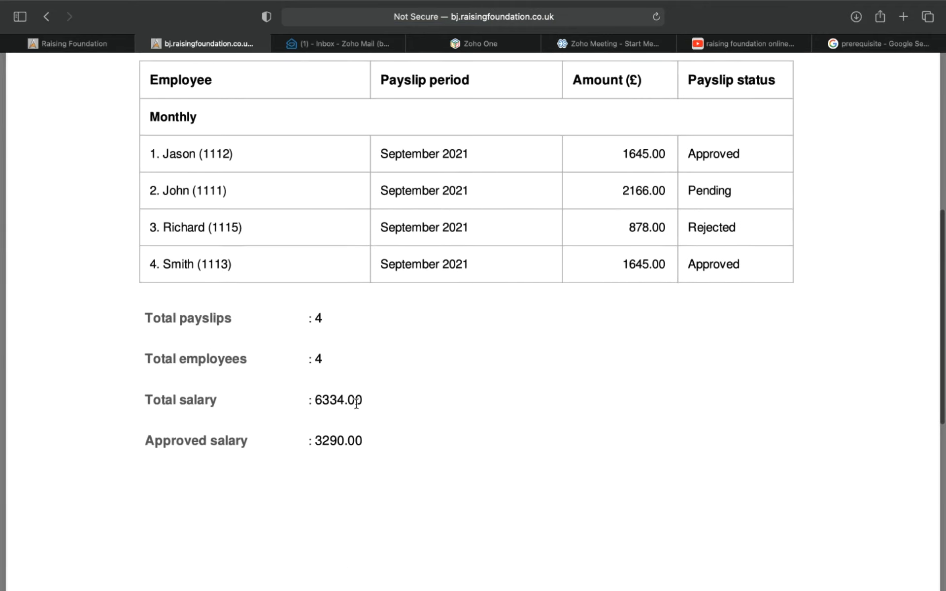
pyautogui.scroll(8, 353, 440)
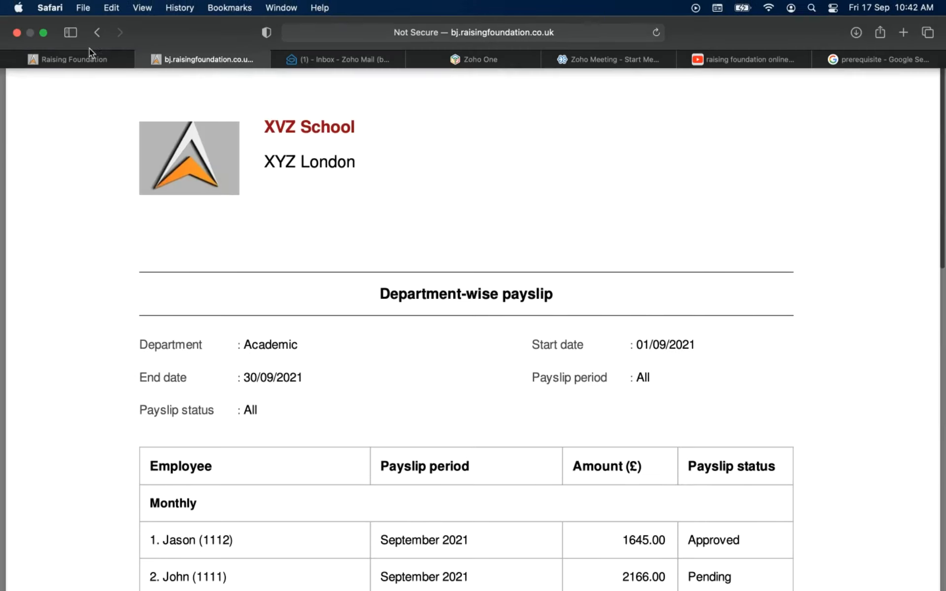
pyautogui.click(89, 58)
pyautogui.click(143, 60)
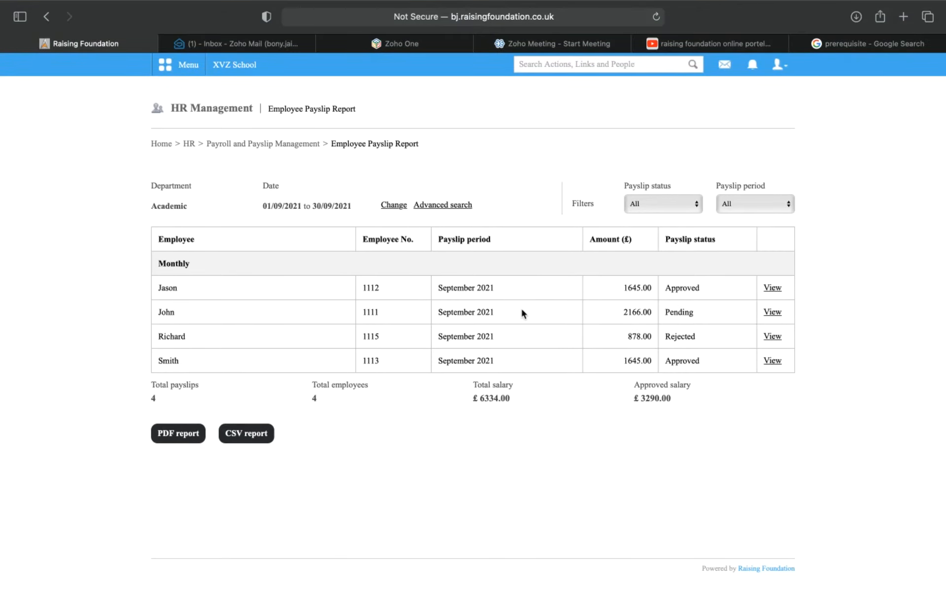
# - Return to Payroll and Payslip Management and open Advanced Payslip Reports
pyautogui.click(289, 150)
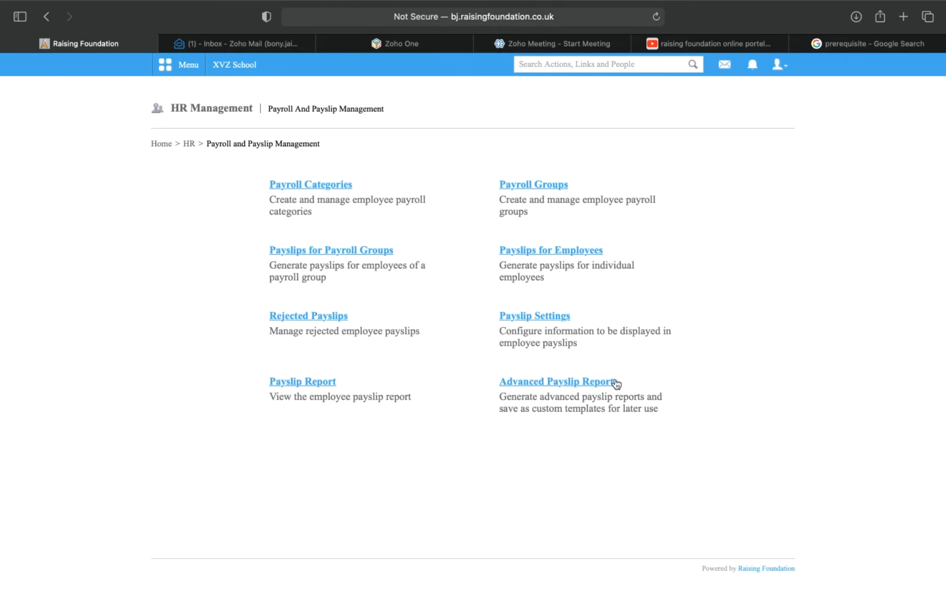
pyautogui.click(616, 383)
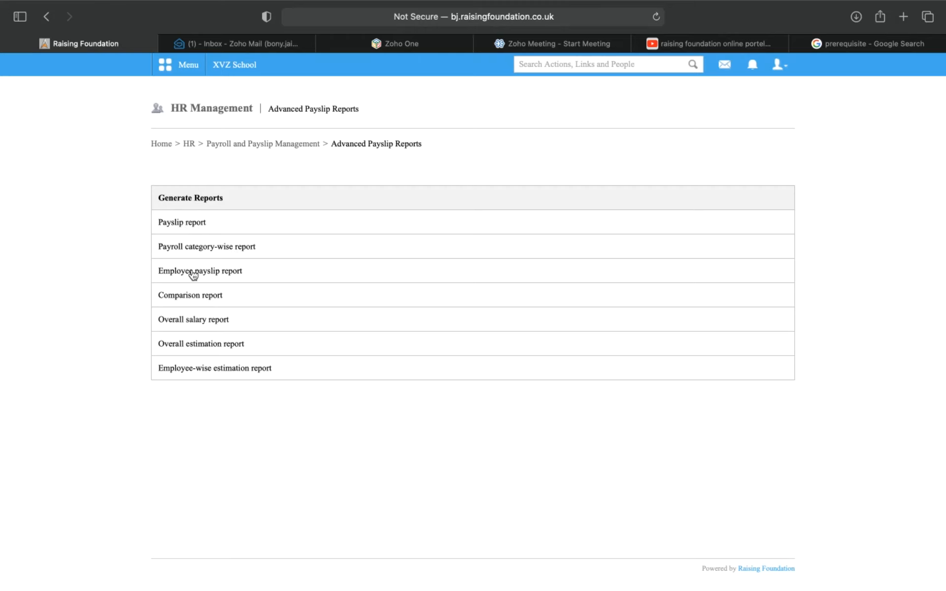
# - View the individual Employee Payslip Report of one junior teacher in the Academic department for 01 to 30 September 2021
pyautogui.click(201, 275)
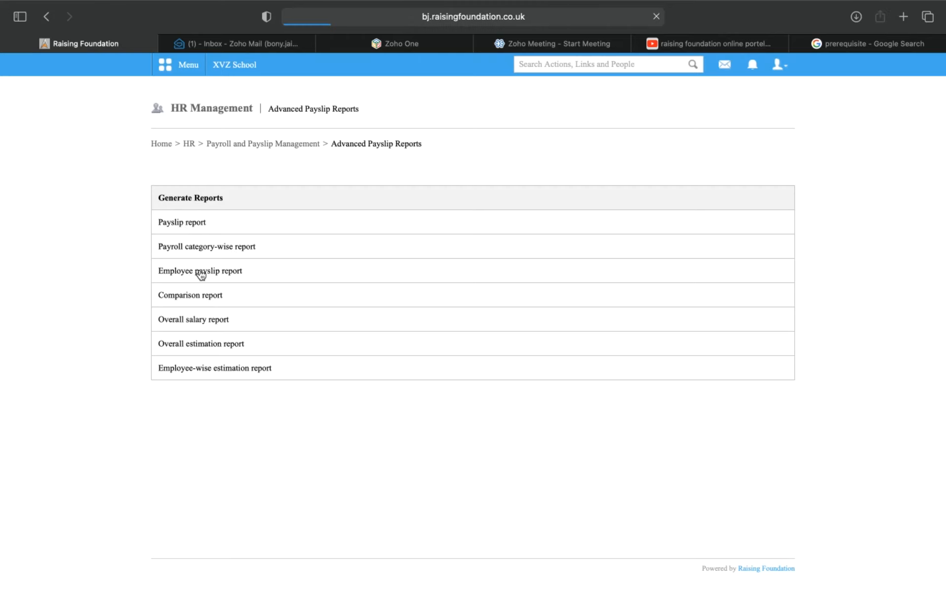
pyautogui.click(236, 268)
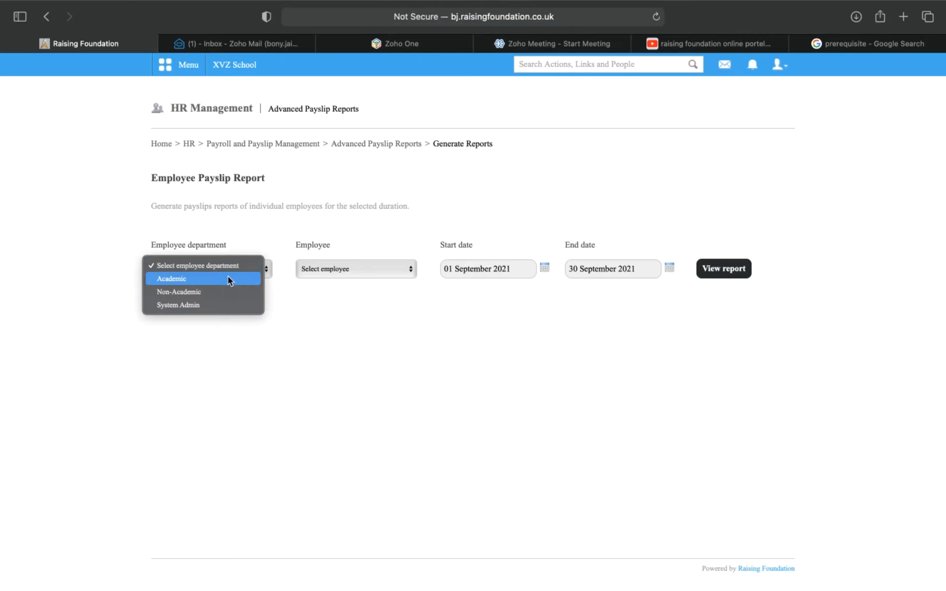
pyautogui.click(228, 278)
pyautogui.click(318, 270)
pyautogui.click(348, 305)
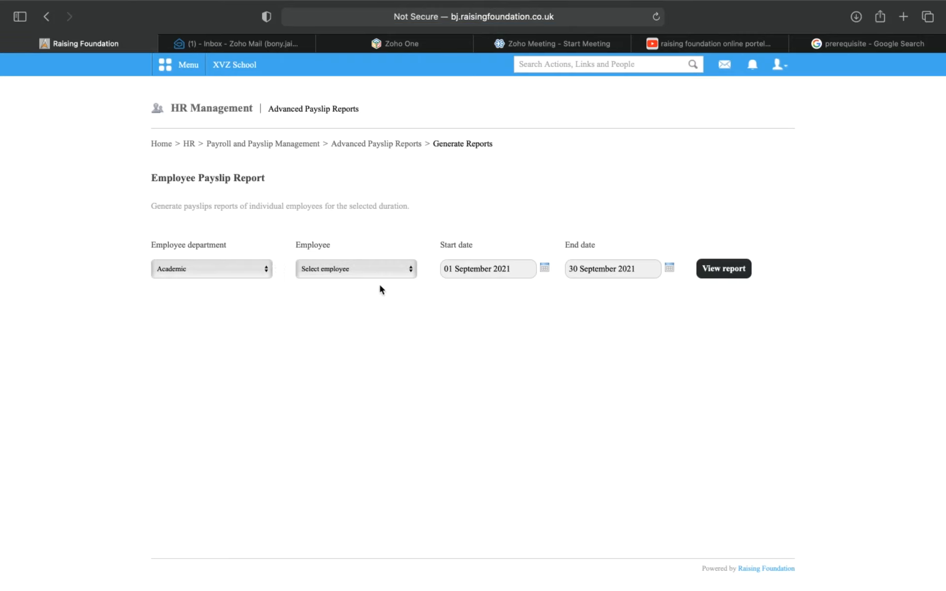
pyautogui.click(380, 275)
pyautogui.click(367, 292)
pyautogui.click(737, 274)
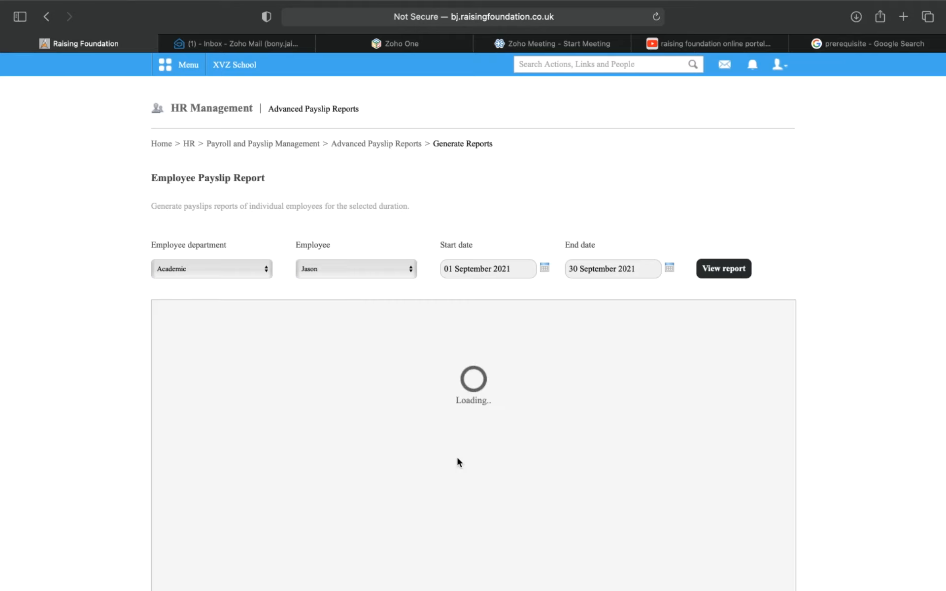
pyautogui.scroll(-1, 473, 463)
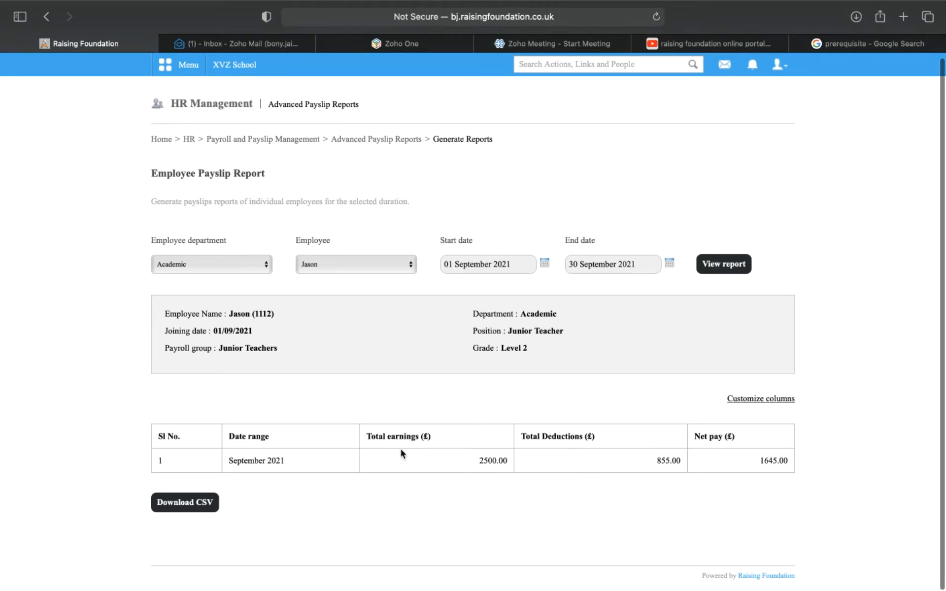
pyautogui.hscroll(-2, 401, 449)
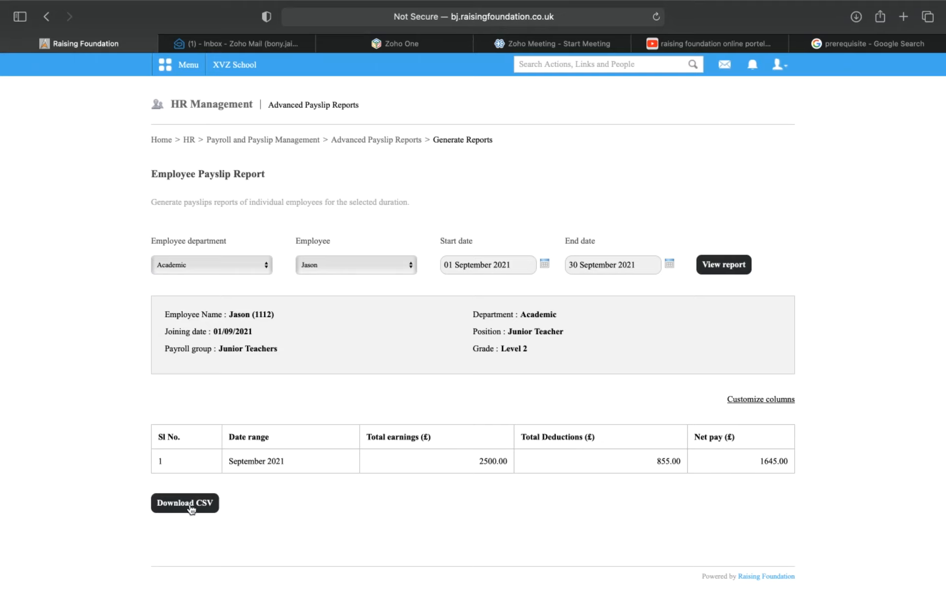
# - Return to Payroll and Payslip Management and view the active payroll categories for earnings and deductions
pyautogui.click(397, 142)
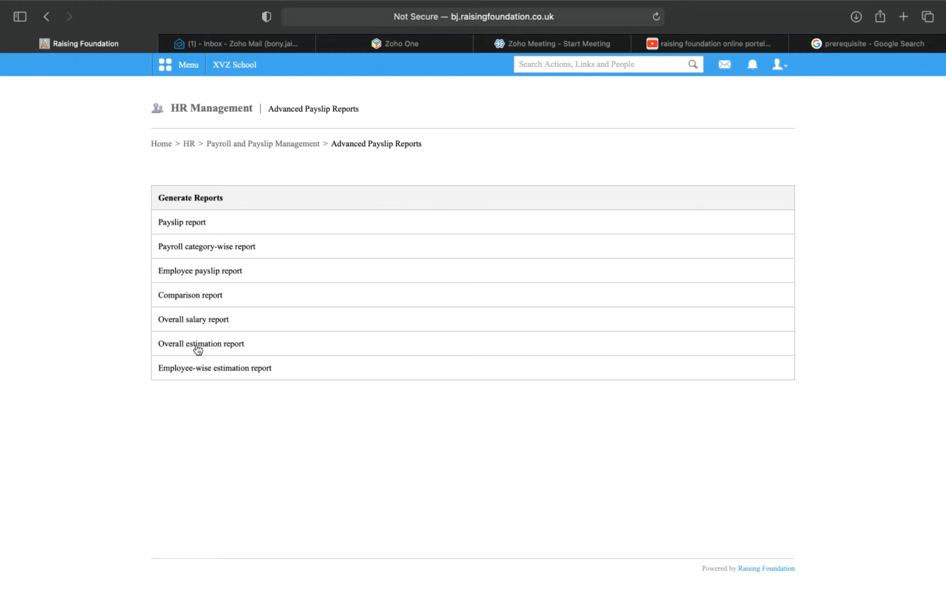
pyautogui.click(281, 146)
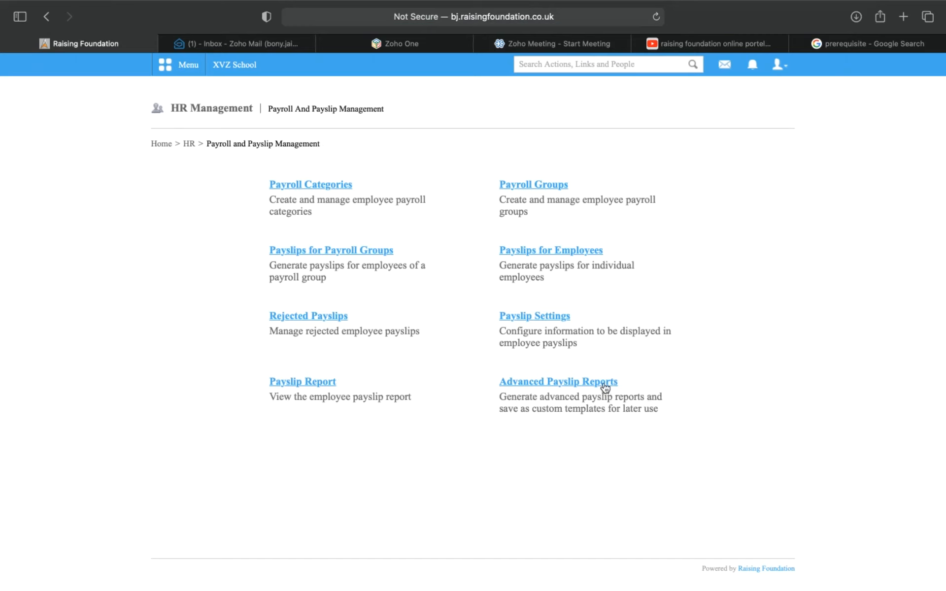
pyautogui.click(343, 186)
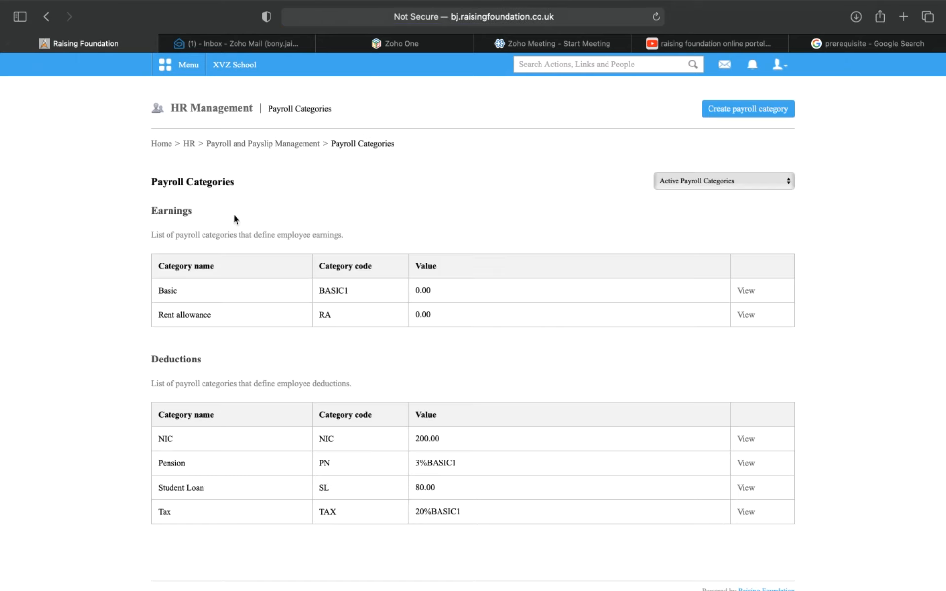
# - Go back to open Payroll Groups and examine the Junior Teachers group's salary preferences and payroll categories
pyautogui.click(46, 16)
pyautogui.click(559, 192)
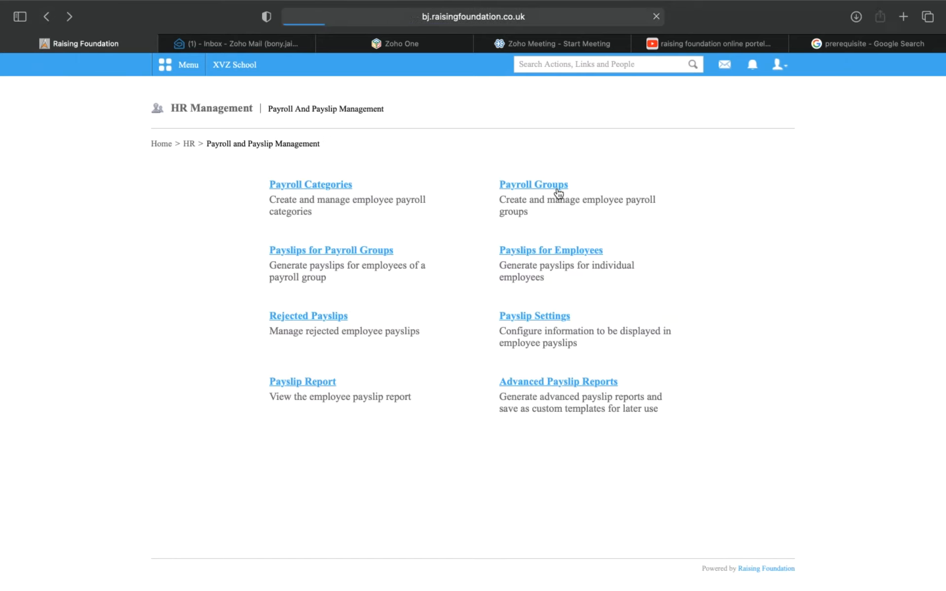
pyautogui.click(200, 277)
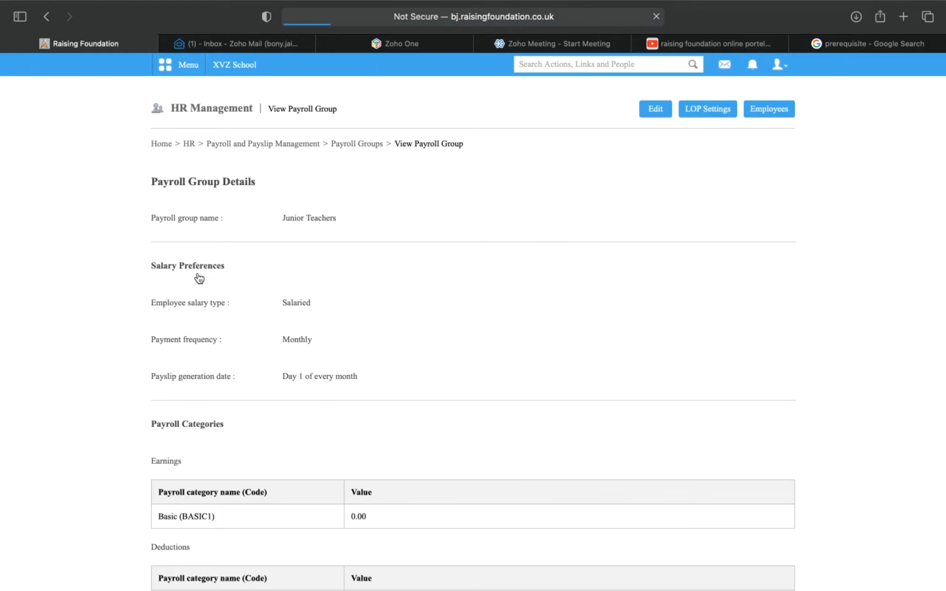
pyautogui.scroll(-3, 459, 344)
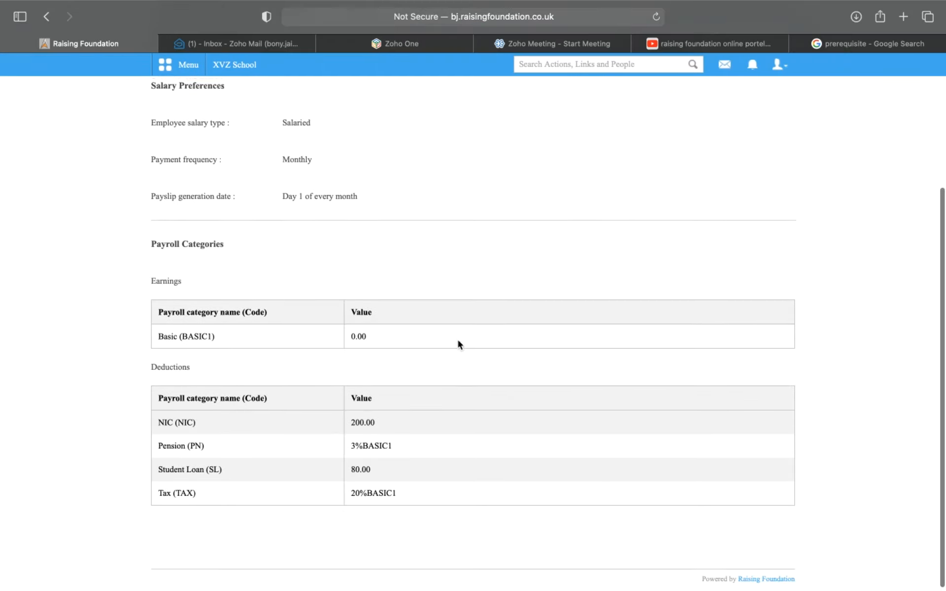
pyautogui.scroll(5, 459, 342)
# - Open the Junior Teachers payroll group for editing, examine its salary preference and selected and available payroll categories, and return to the group details
pyautogui.click(657, 109)
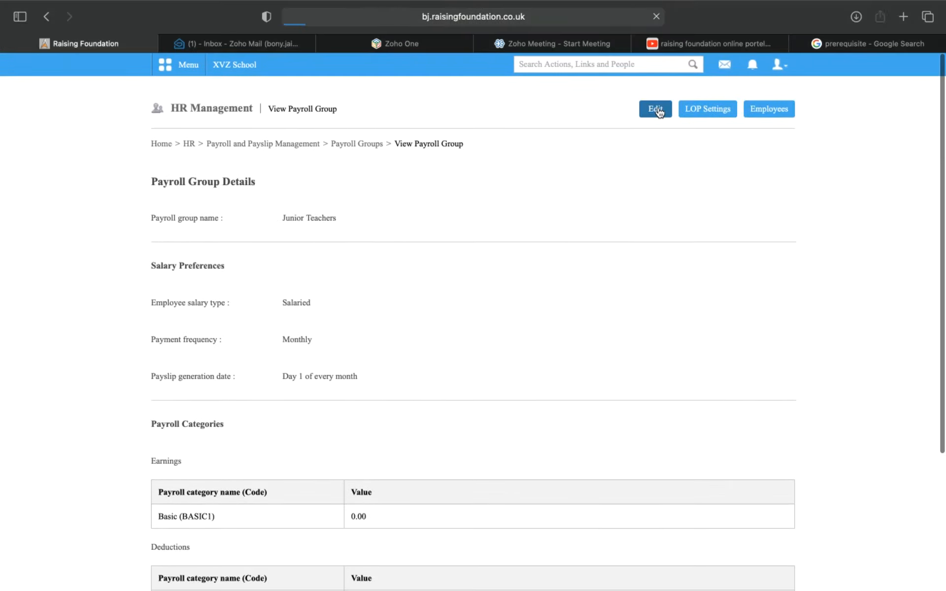
pyautogui.scroll(-4, 469, 319)
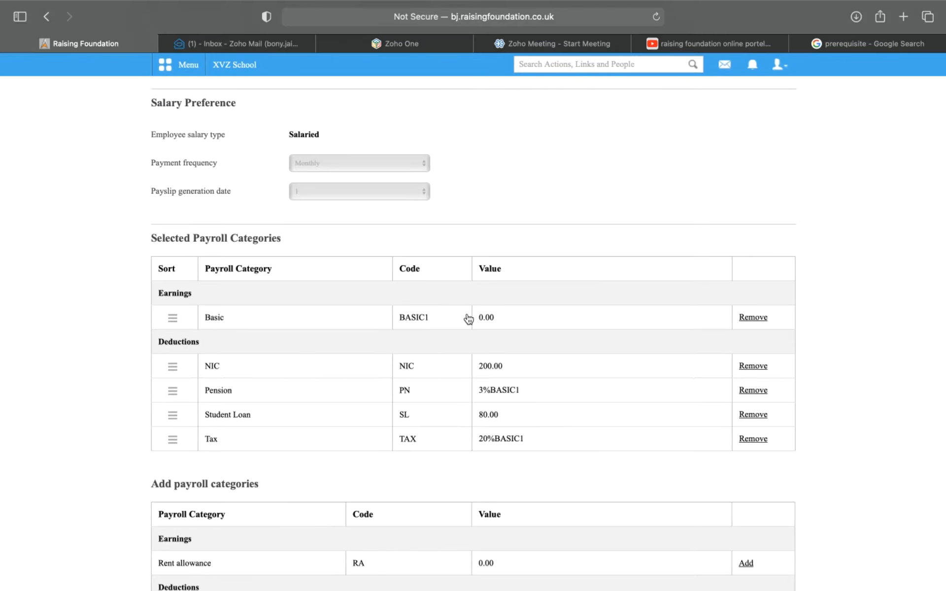
pyautogui.scroll(-3, 468, 319)
pyautogui.scroll(10, 469, 318)
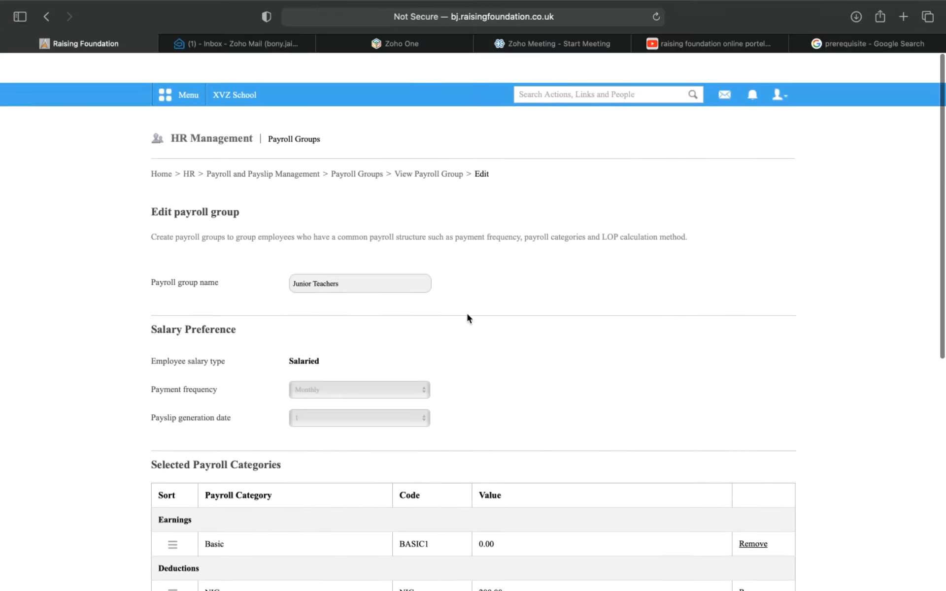
pyautogui.scroll(-7, 386, 245)
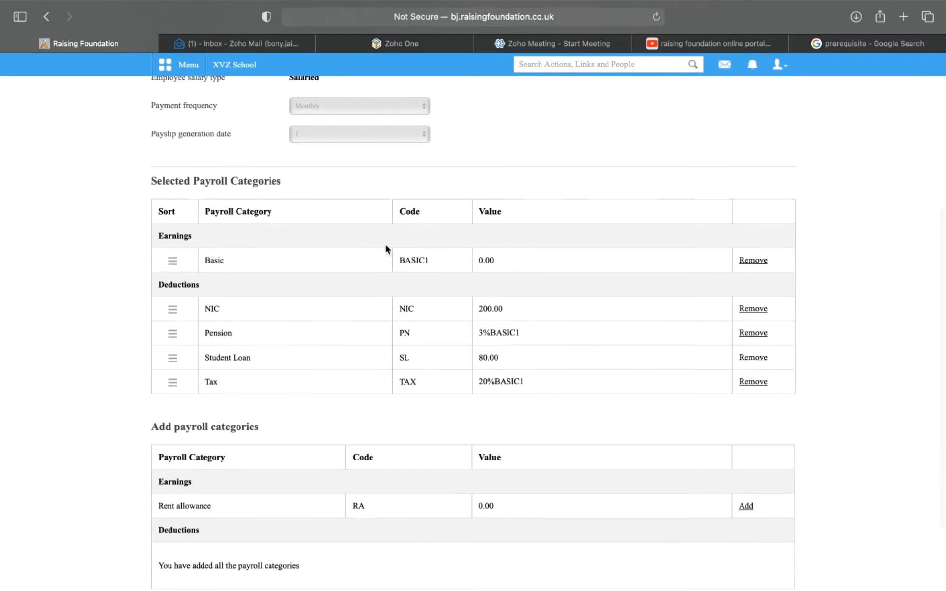
pyautogui.scroll(8, 387, 249)
pyautogui.scroll(-5, 387, 250)
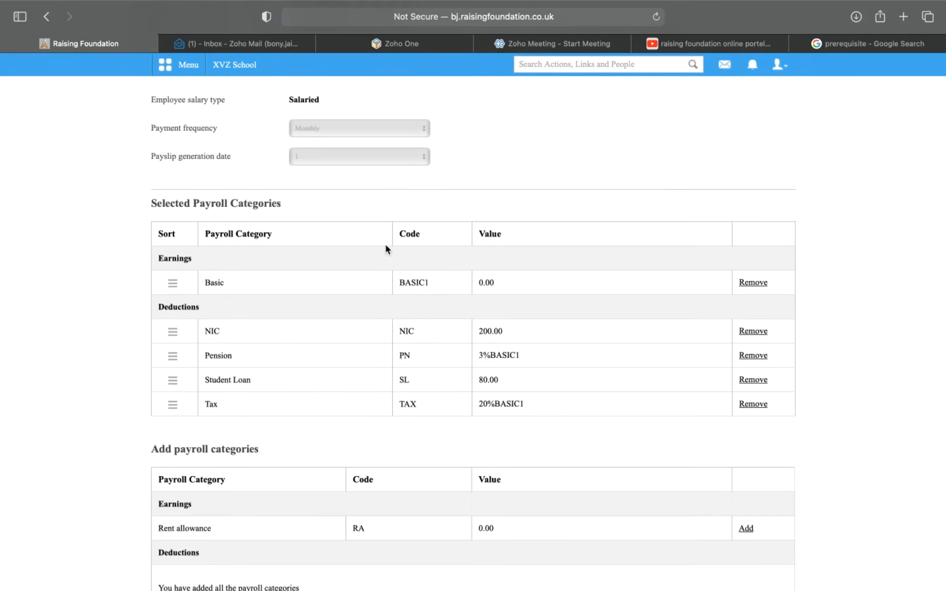
pyautogui.scroll(5, 338, 338)
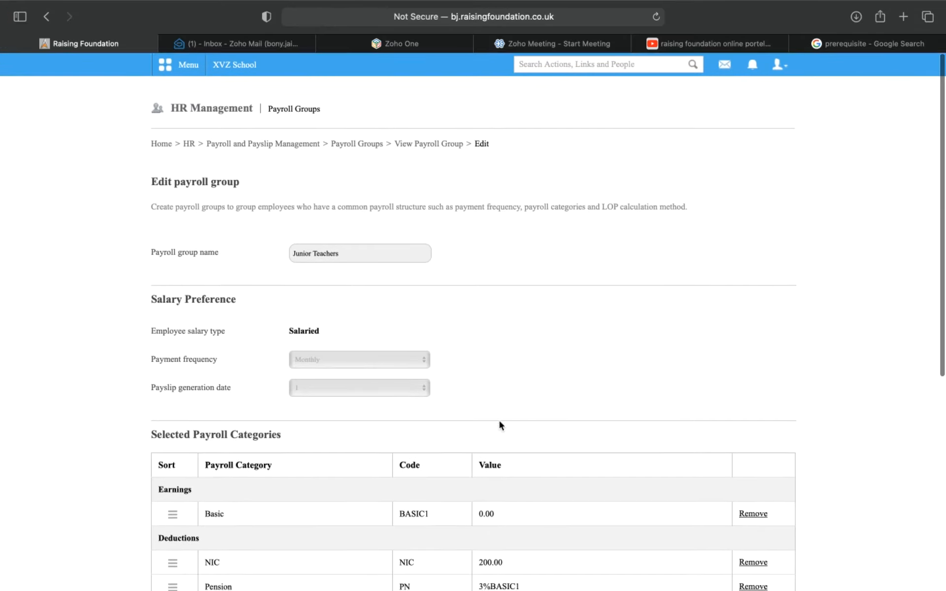
pyautogui.scroll(-7, 498, 421)
pyautogui.scroll(7, 499, 425)
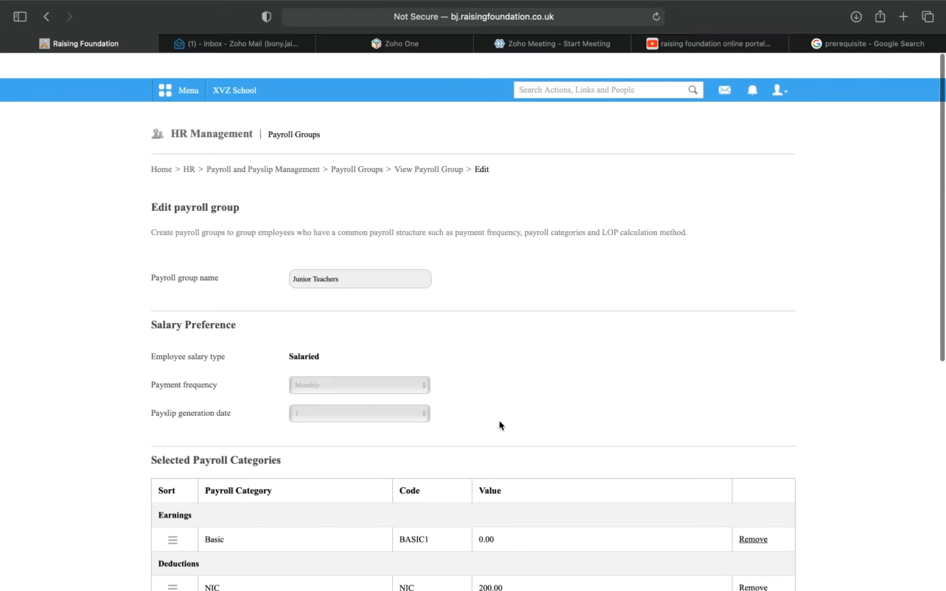
pyautogui.scroll(-6, 499, 425)
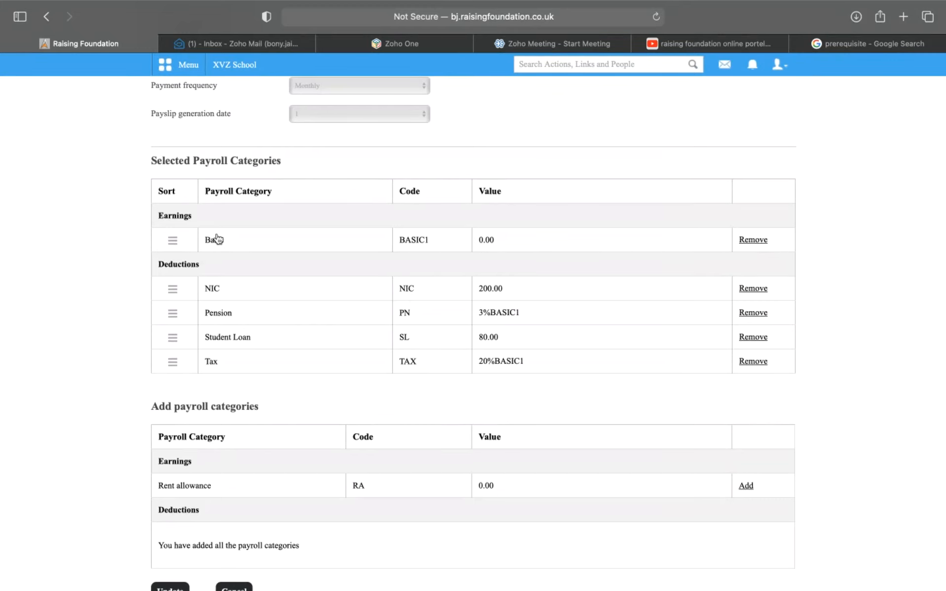
pyautogui.scroll(10, 213, 244)
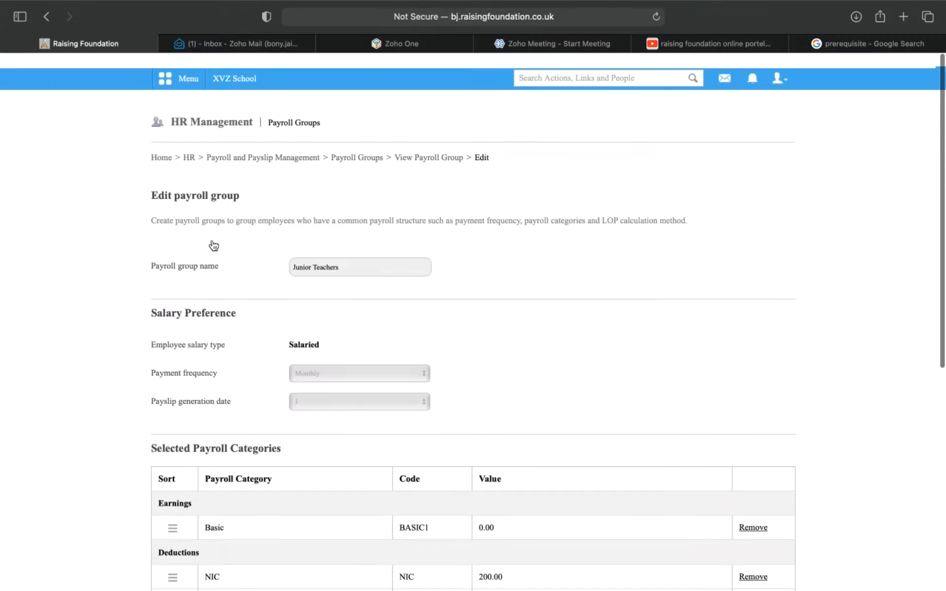
pyautogui.click(427, 146)
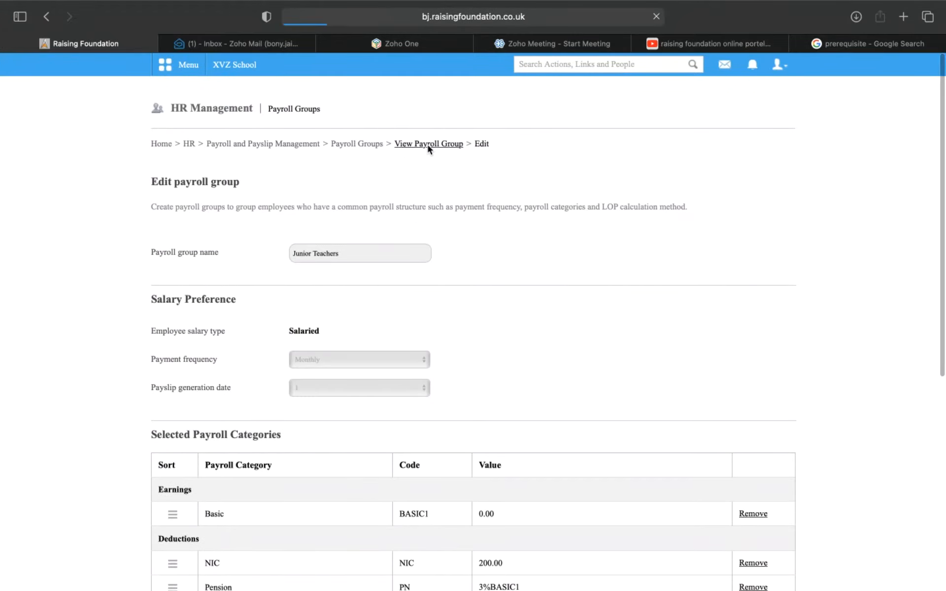
# - Reopen the Junior Teachers edit form, check the categories that can be removed or added, and go back without updating the group
pyautogui.scroll(-2, 423, 360)
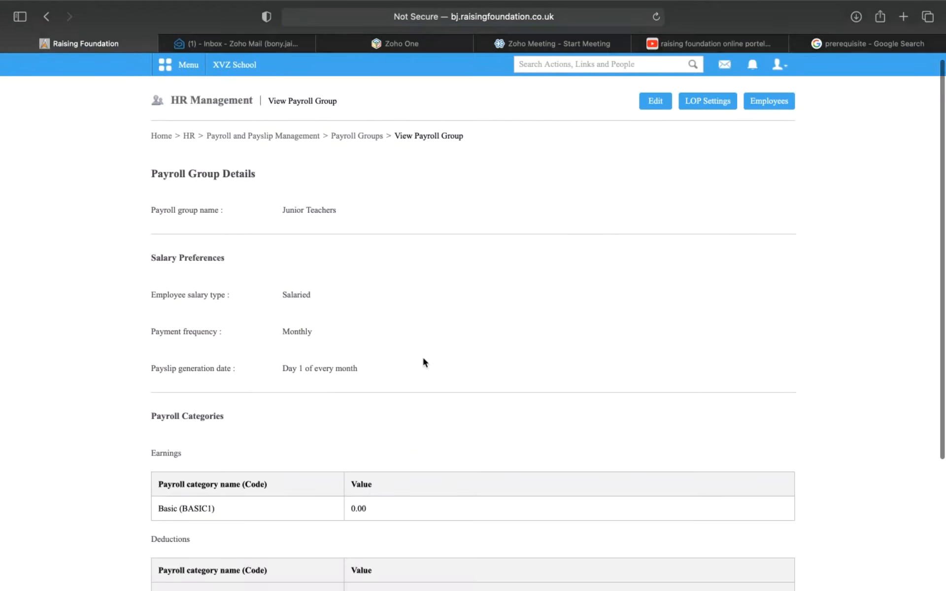
pyautogui.scroll(2, 423, 360)
pyautogui.scroll(1, 423, 359)
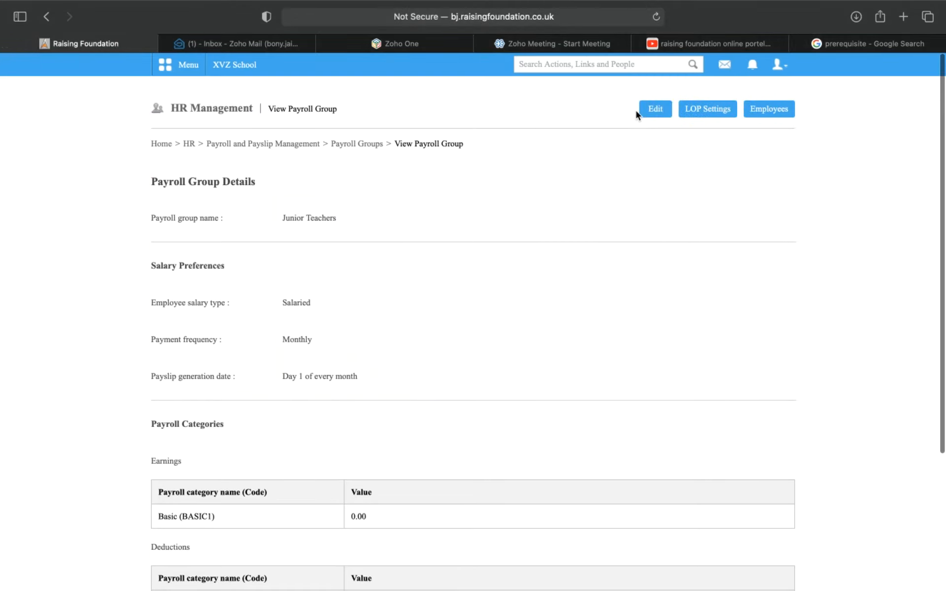
pyautogui.click(654, 111)
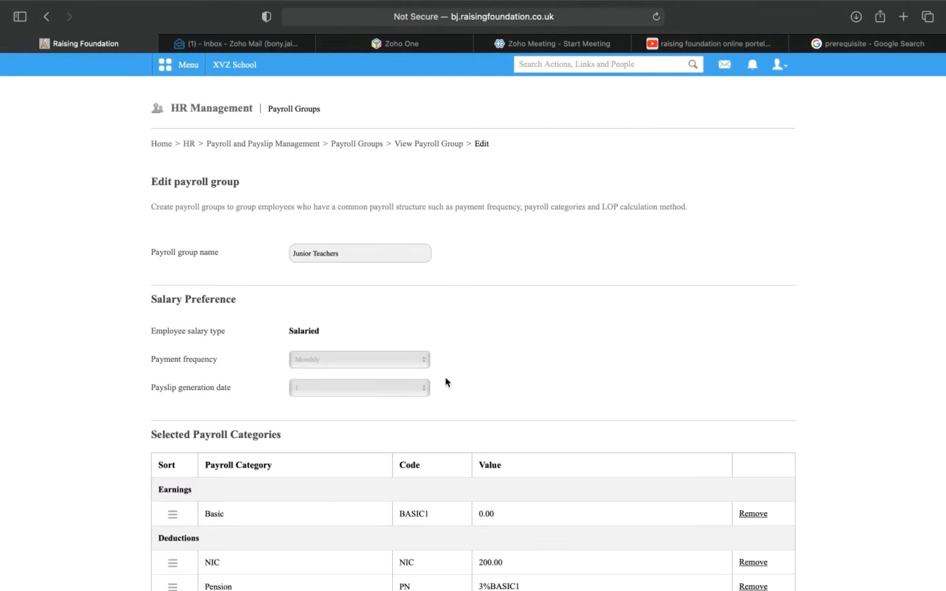
pyautogui.scroll(-5, 447, 382)
pyautogui.scroll(-3, 356, 490)
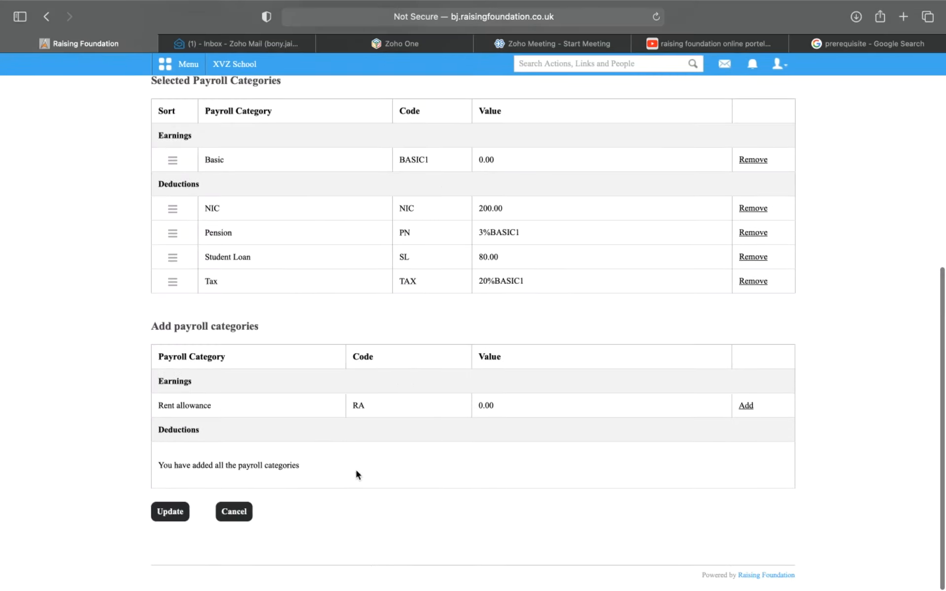
pyautogui.scroll(8, 354, 471)
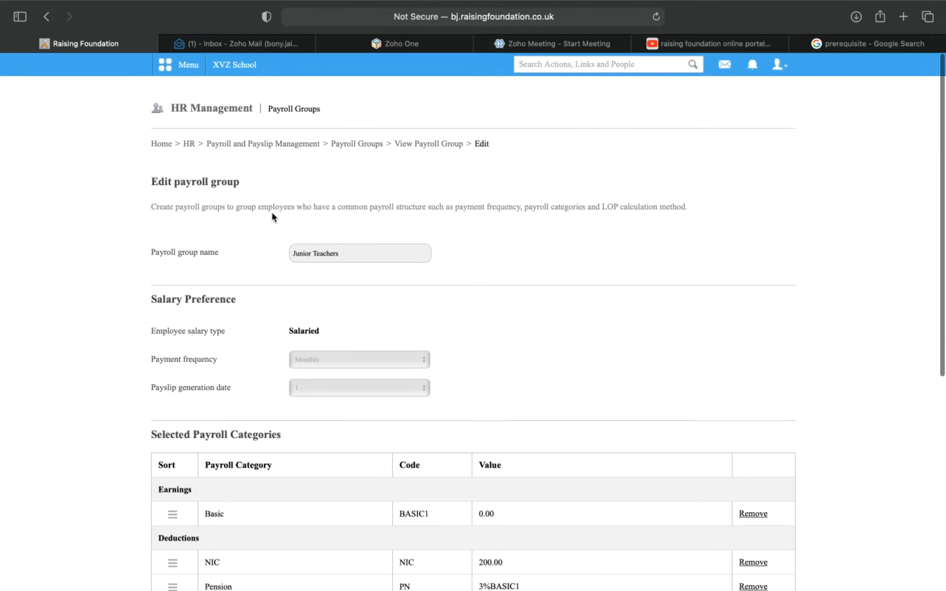
pyautogui.scroll(-3, 253, 335)
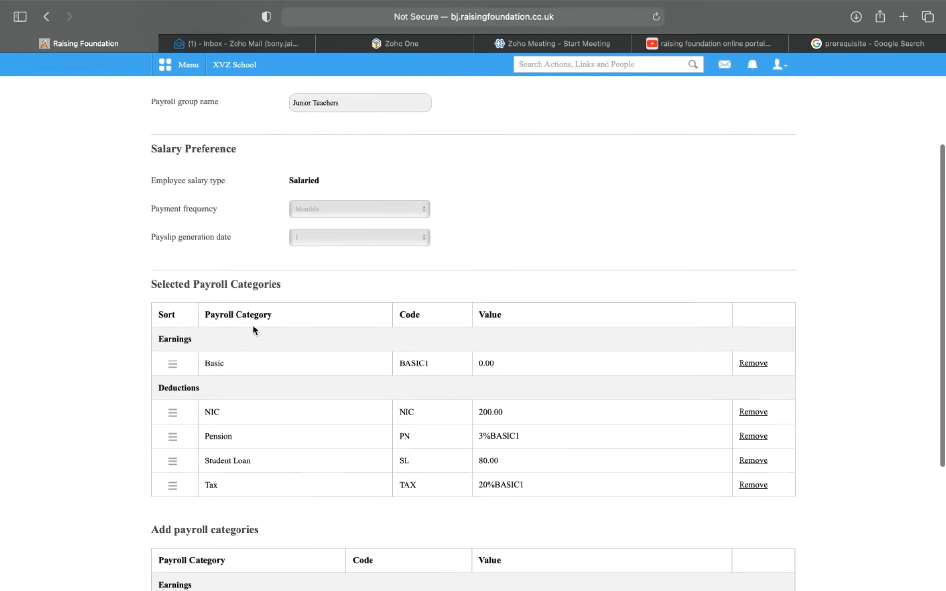
pyautogui.hscroll(-5, 253, 328)
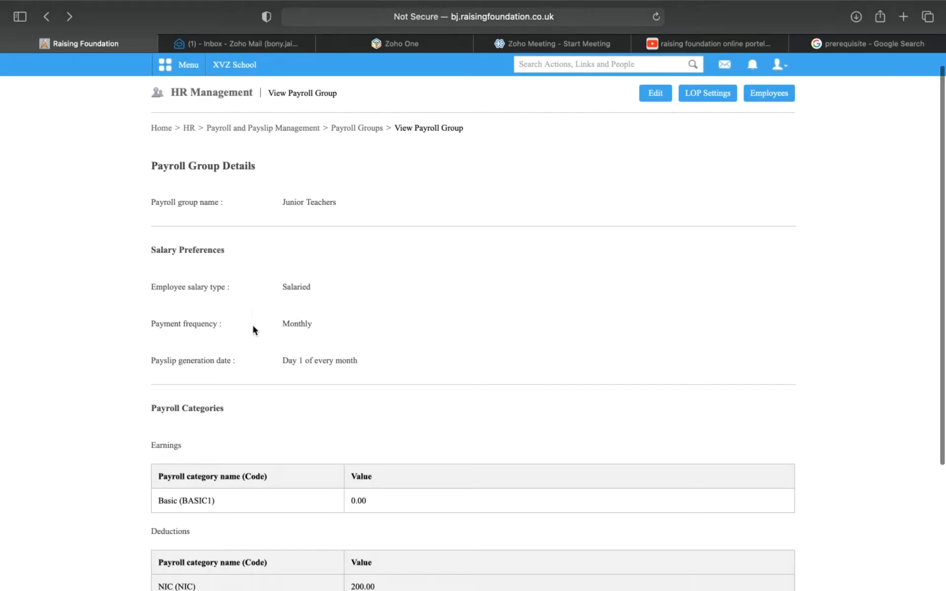
pyautogui.scroll(-3, 253, 328)
pyautogui.scroll(4, 253, 328)
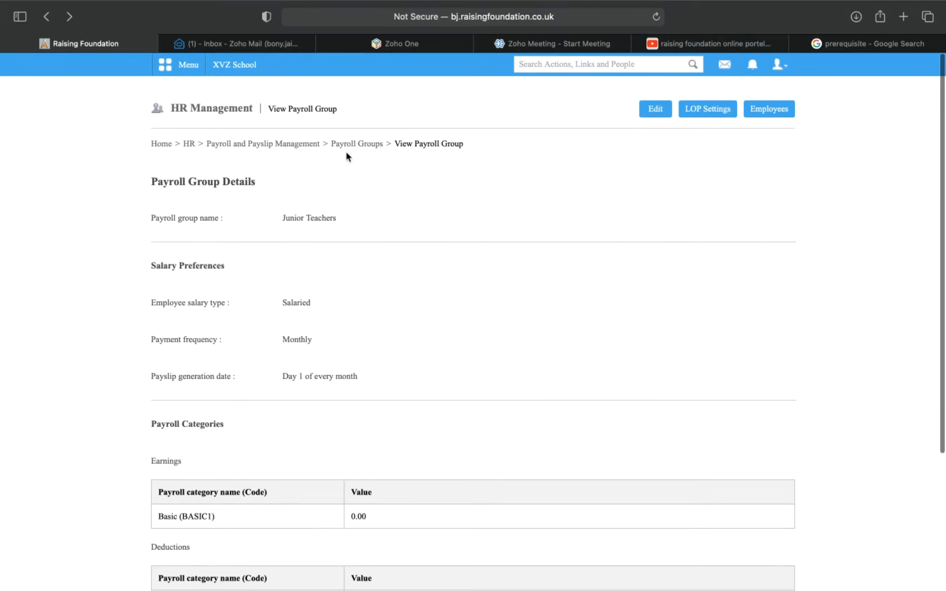
# - View the Payroll Groups list, return to Payroll and Payslip Management, and open Payroll Groups again
pyautogui.click(352, 144)
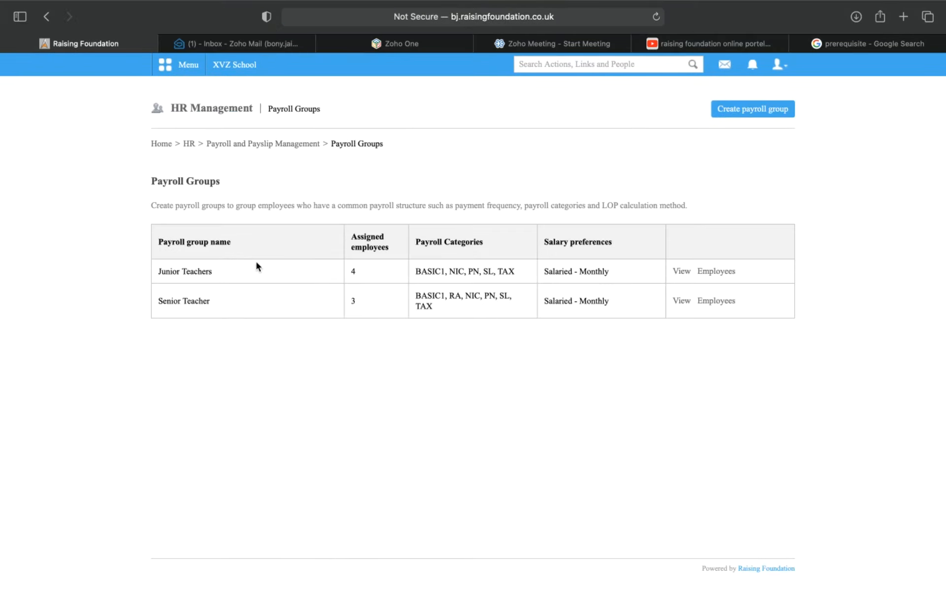
pyautogui.click(302, 144)
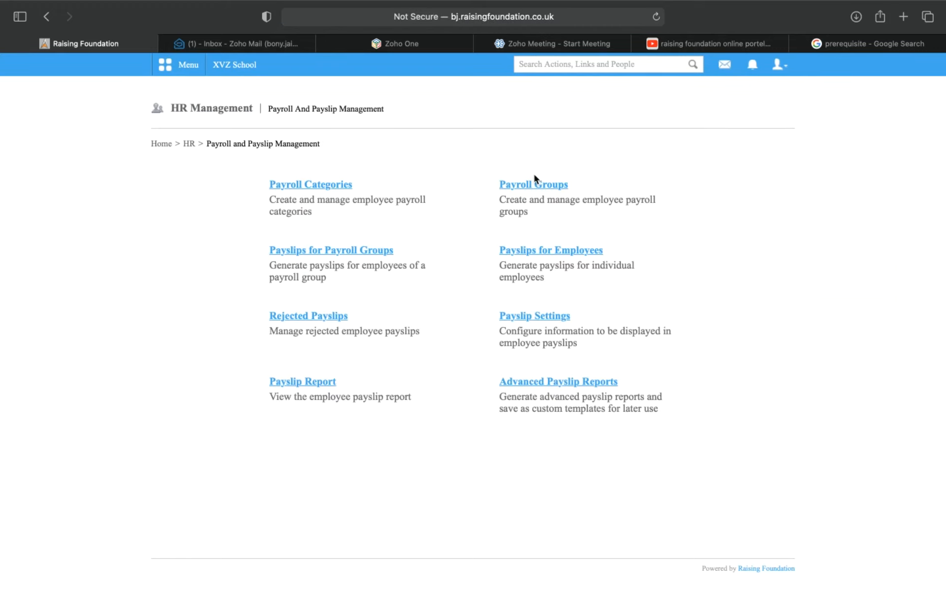
pyautogui.click(529, 190)
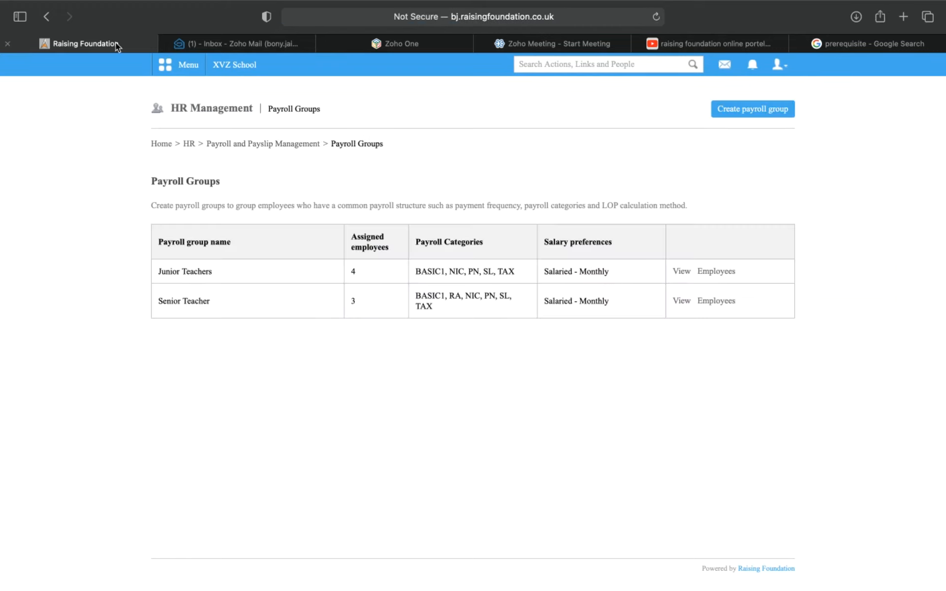
# - Go back to open Payslips for Employees and view the generated payslips of the fourth employee listed under Academic
pyautogui.click(47, 17)
pyautogui.click(524, 251)
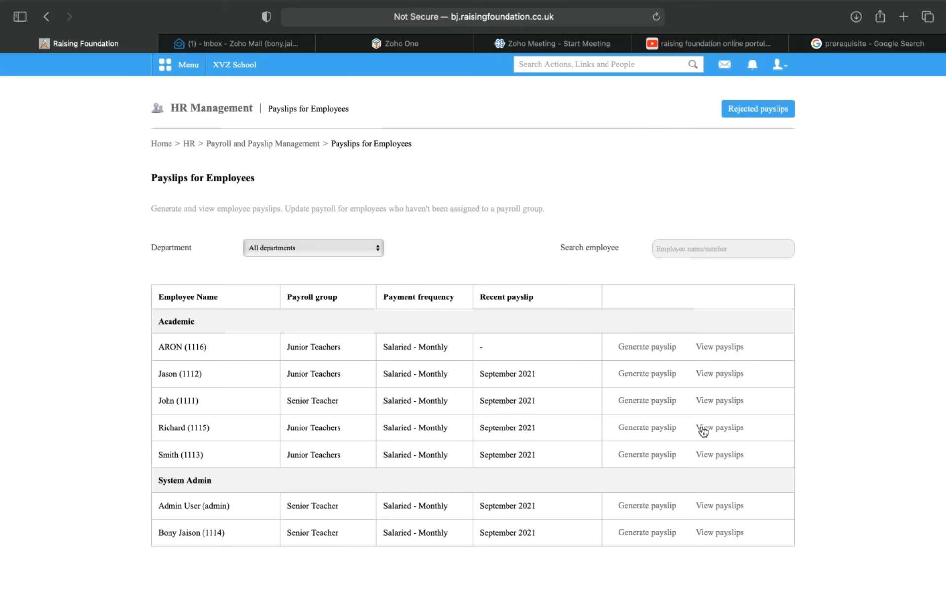
pyautogui.click(736, 437)
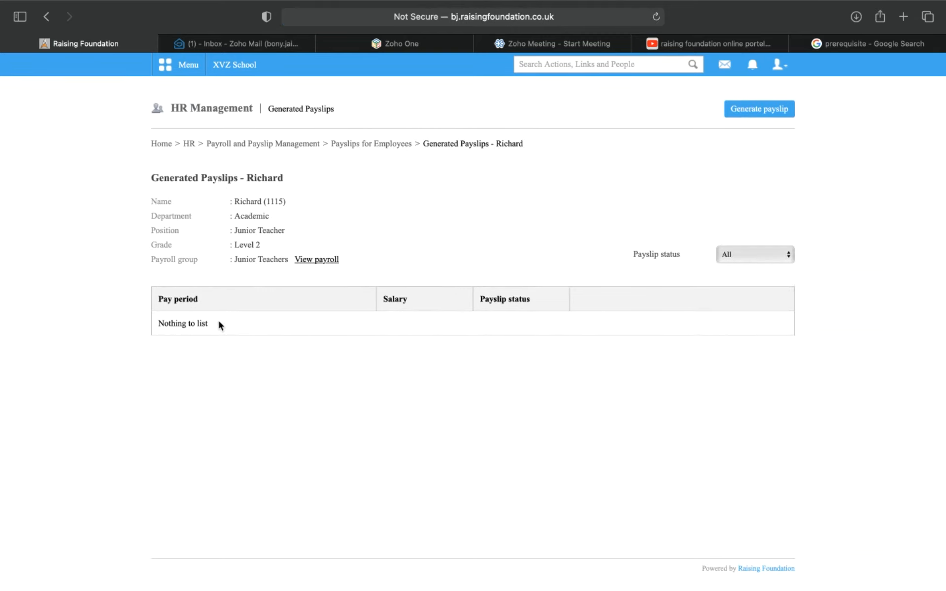
# - Check payslip generation for the employee for September 2021 and return to Payslips for Employees
pyautogui.moveTo(218, 321); pyautogui.dragTo(140, 312)
pyautogui.click(626, 139)
pyautogui.click(793, 116)
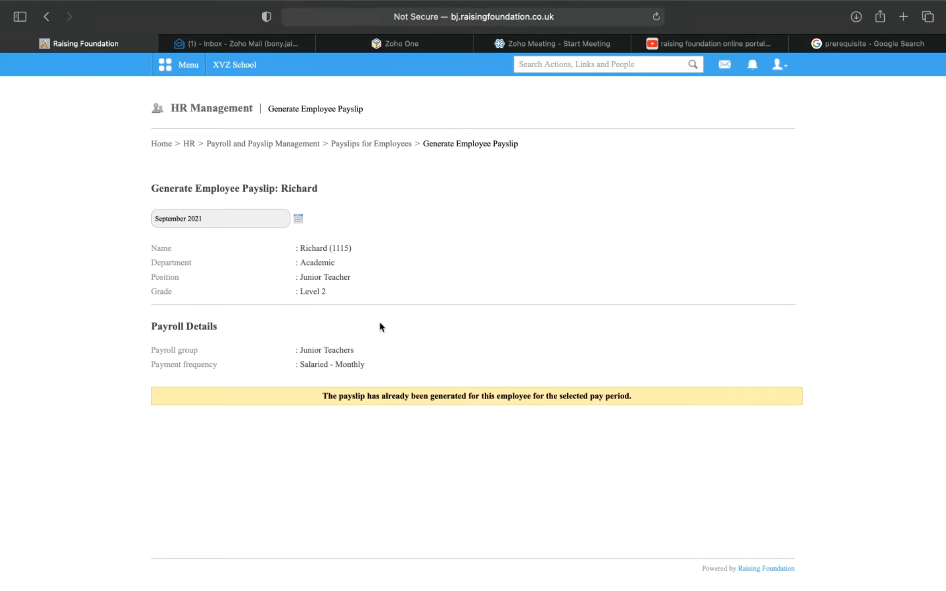
pyautogui.click(368, 148)
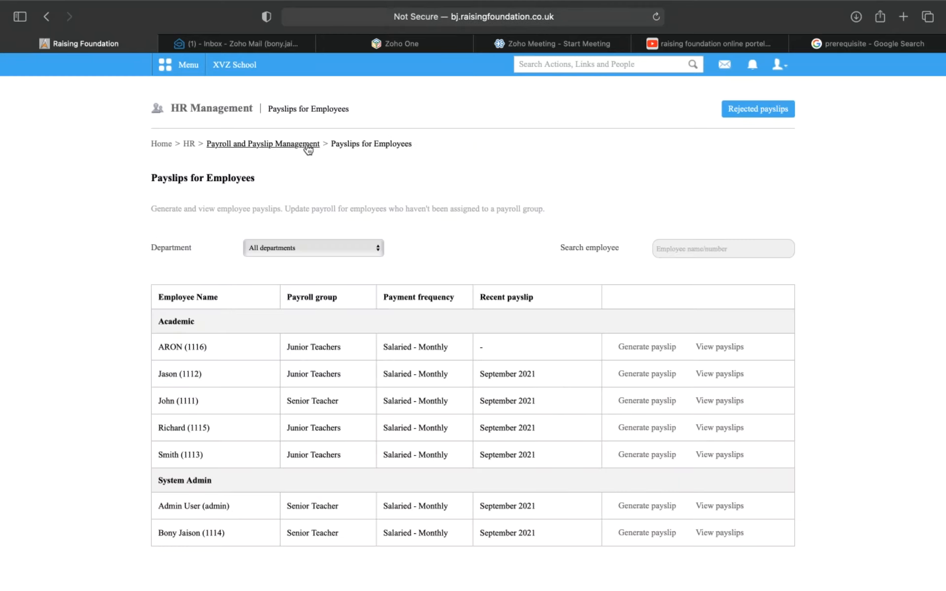
# - Go to Rejected Payslips under Payroll and Payslip Management and open the rejected September 2021 payslip for editing
pyautogui.click(189, 143)
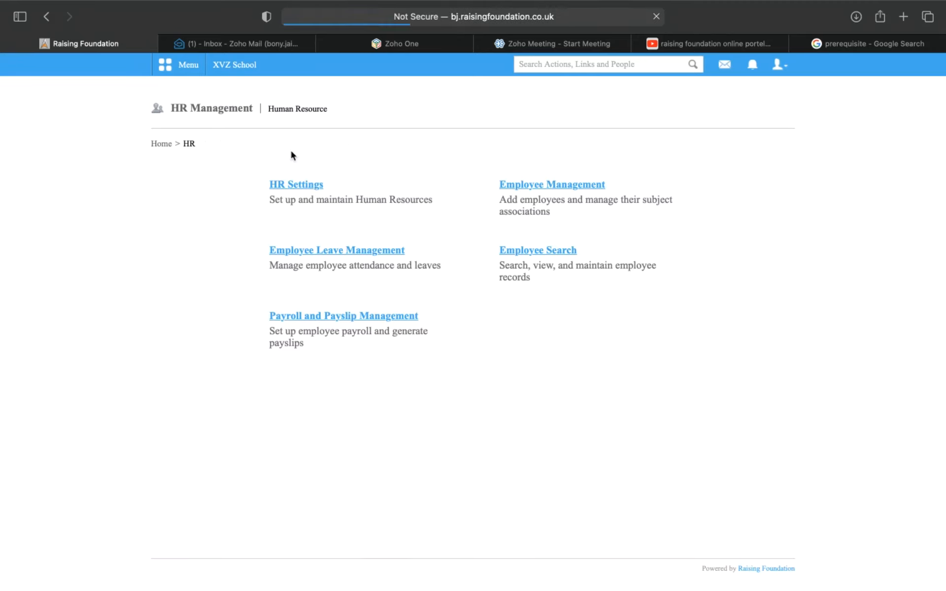
pyautogui.click(352, 320)
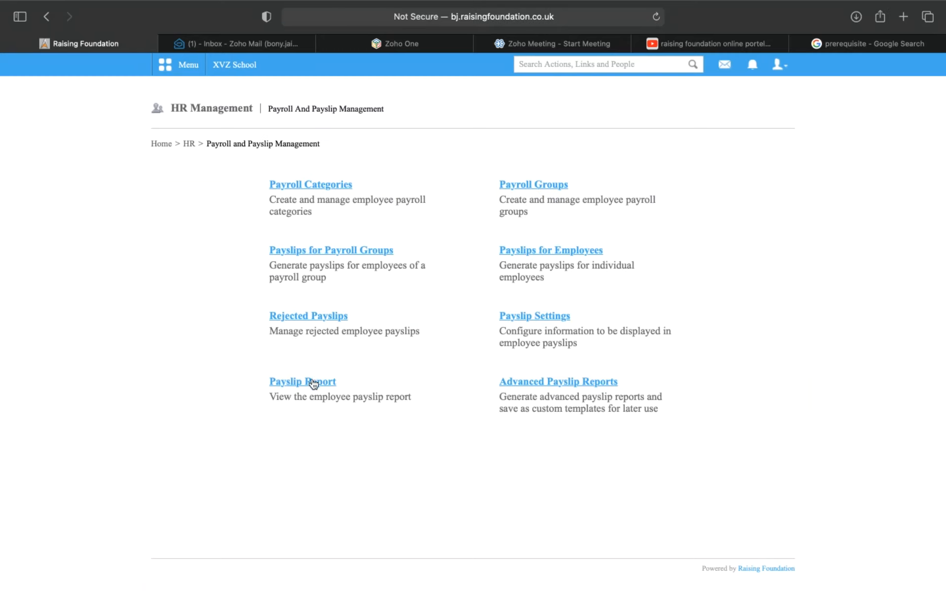
pyautogui.click(332, 320)
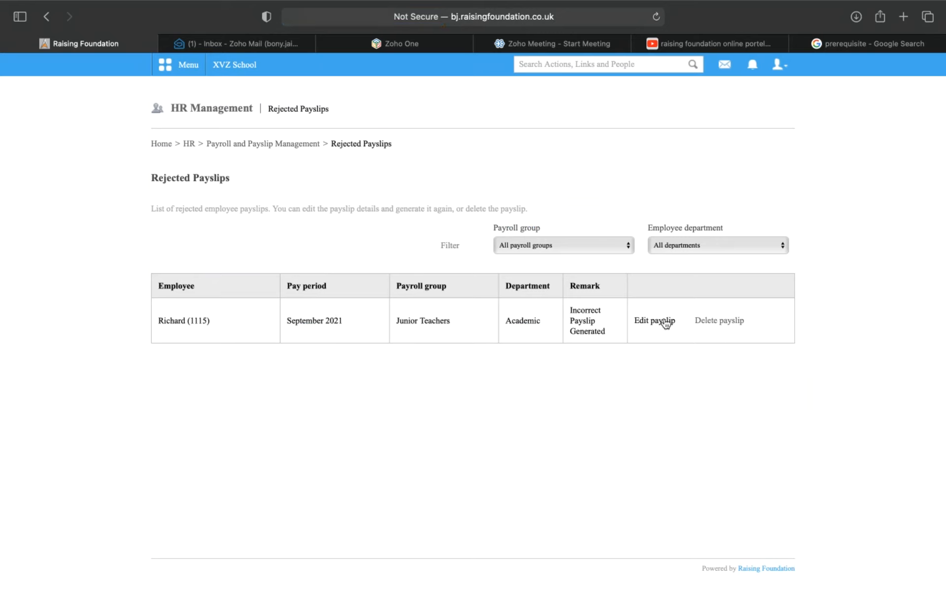
pyautogui.click(666, 324)
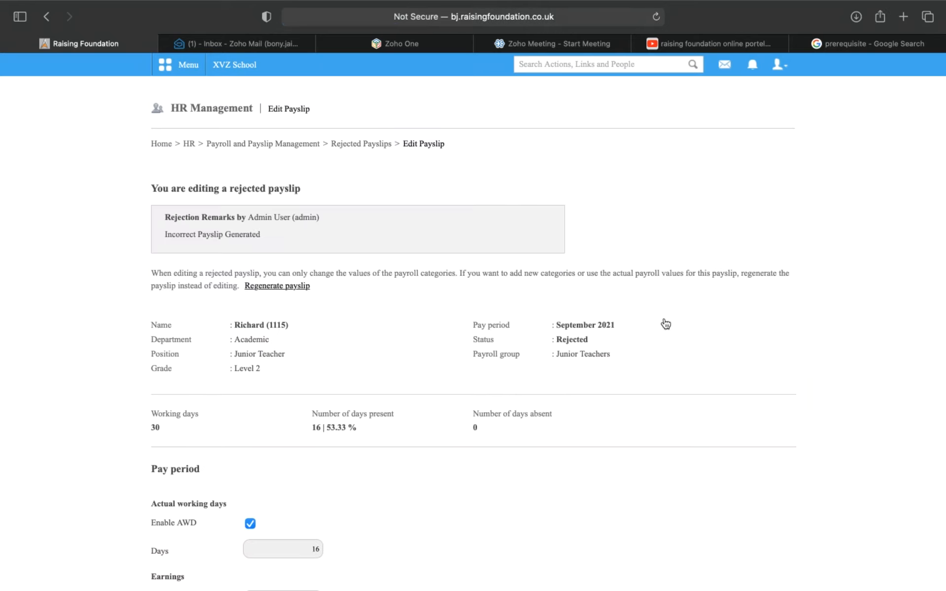
pyautogui.scroll(-5, 386, 345)
pyautogui.scroll(-5, 387, 345)
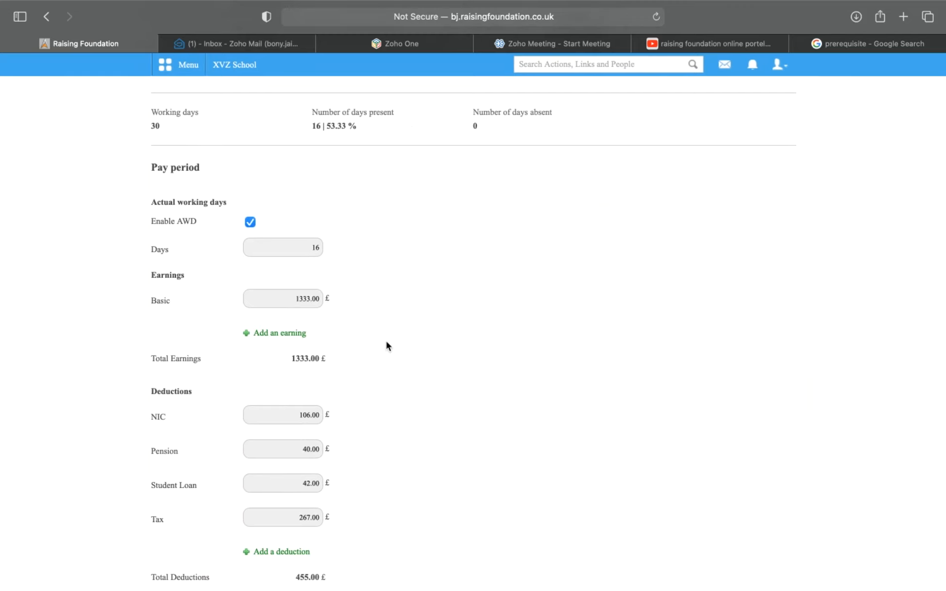
# - Set the payslip's Basic earning to 2500.00 and recalculate the dependent deductions
pyautogui.click(300, 294)
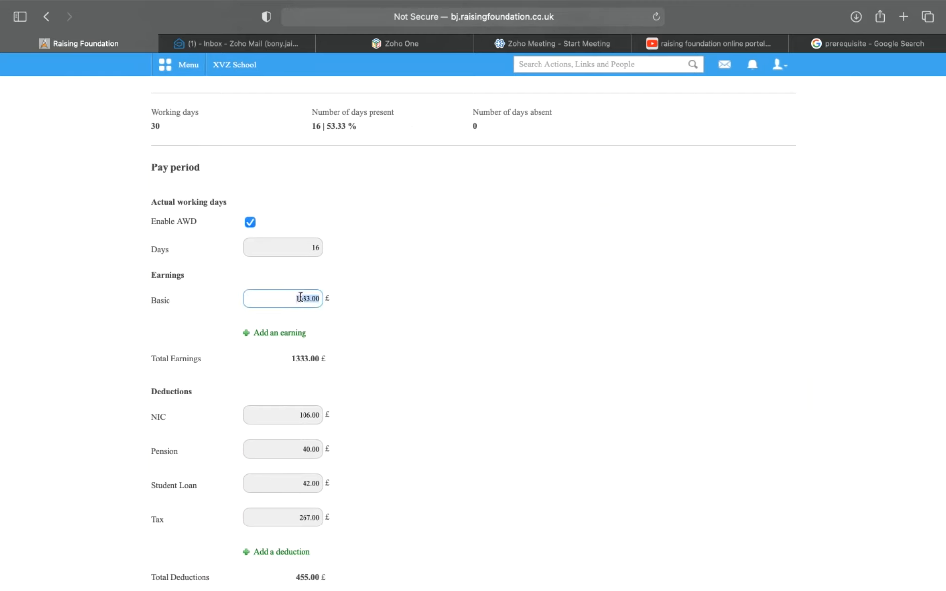
pyautogui.click(307, 297)
pyautogui.click(407, 296)
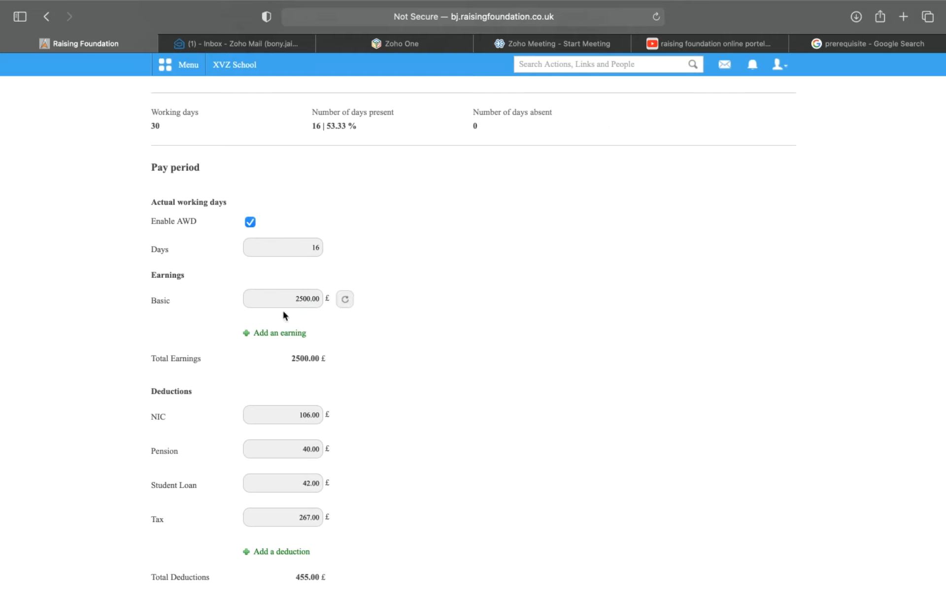
pyautogui.click(346, 301)
pyautogui.scroll(-3, 303, 436)
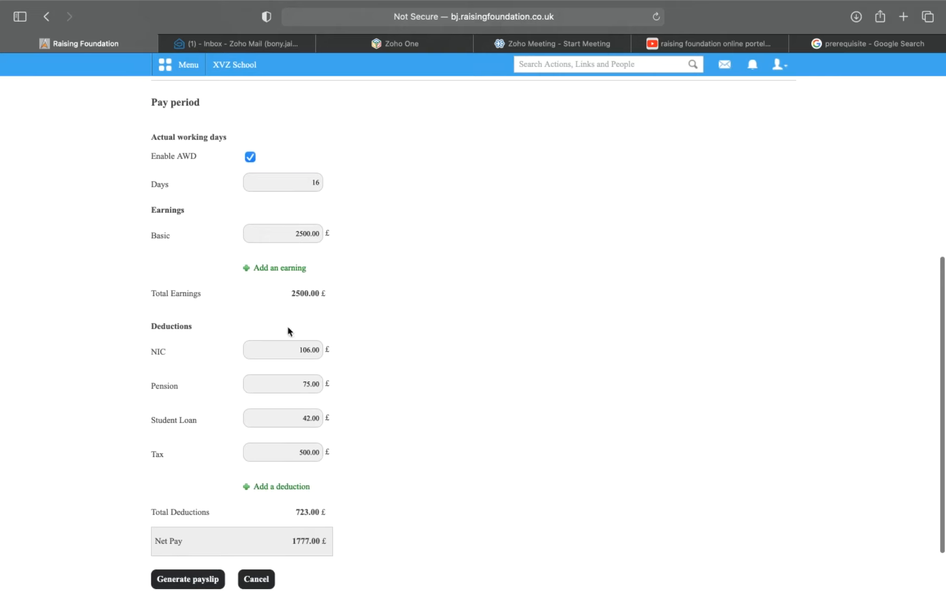
# - Set the actual working days on the rejected payslip to 20
pyautogui.doubleClick(319, 182)
pyautogui.write('20')
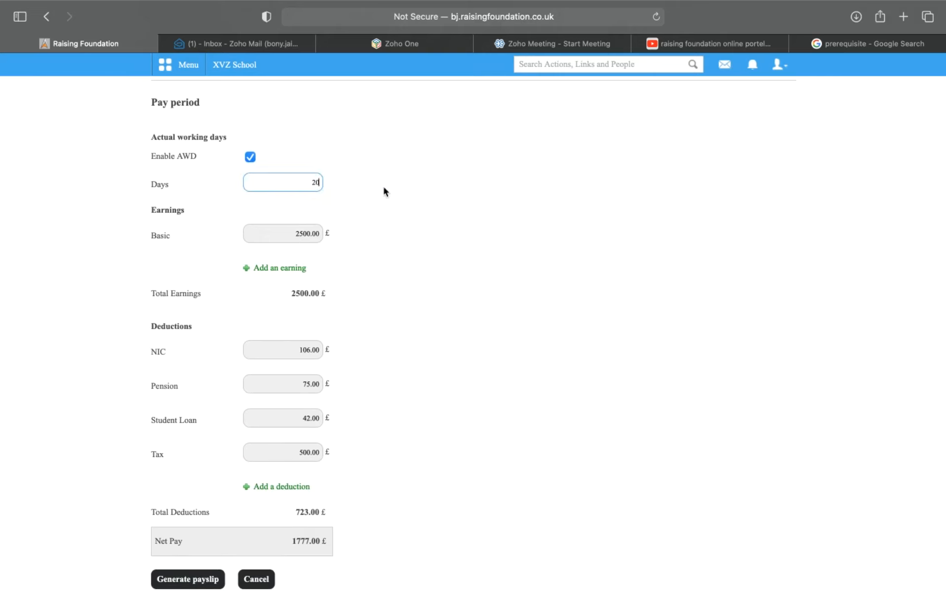
pyautogui.press('Return')
pyautogui.click(342, 181)
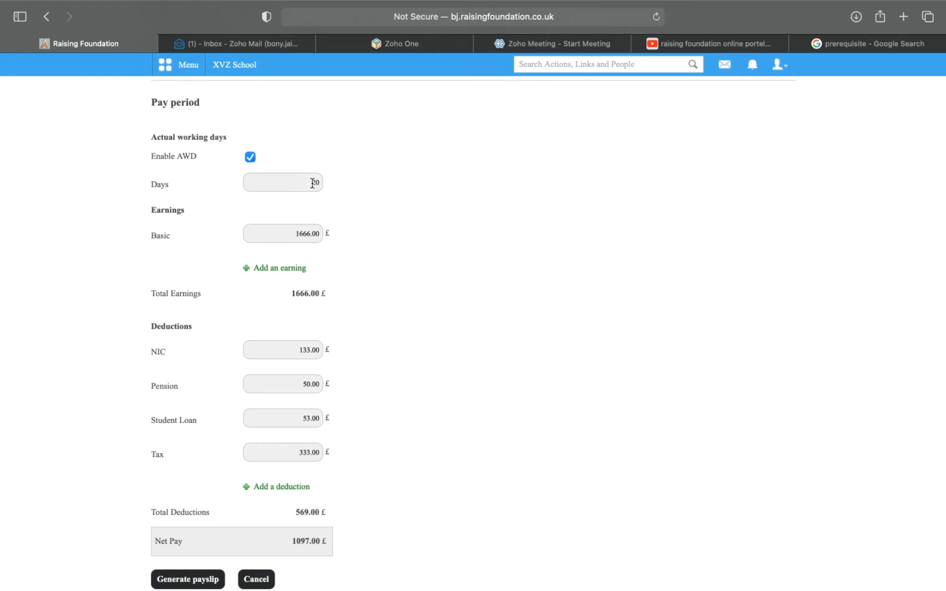
# - Disable actual working days (AWD) for the rejected payslip and generate it again
pyautogui.click(249, 157)
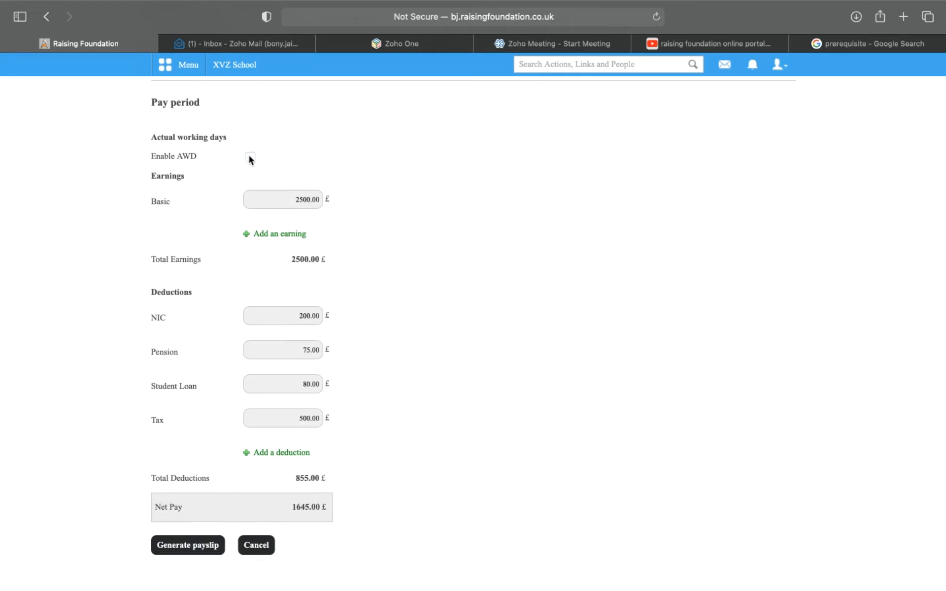
pyautogui.scroll(-2, 330, 312)
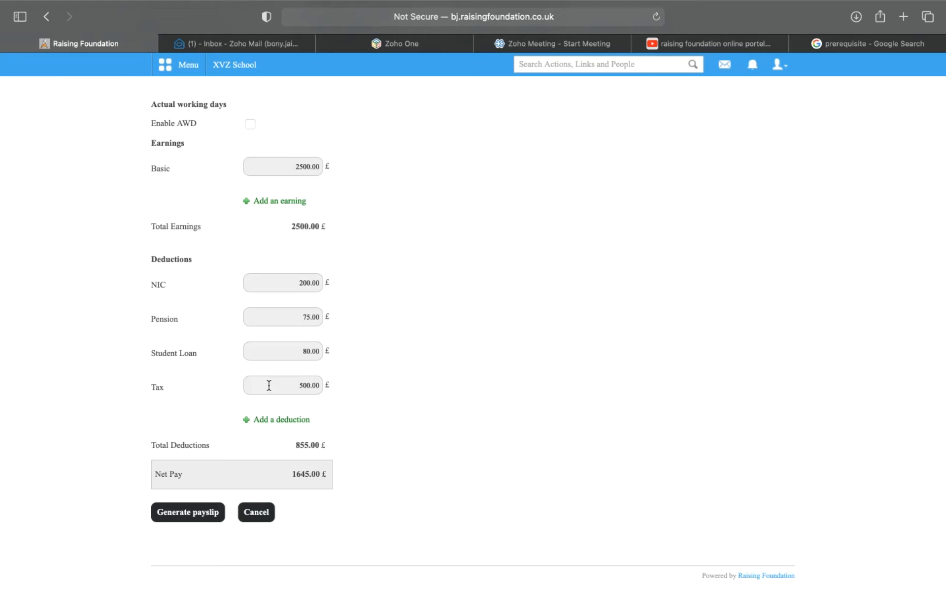
pyautogui.click(185, 516)
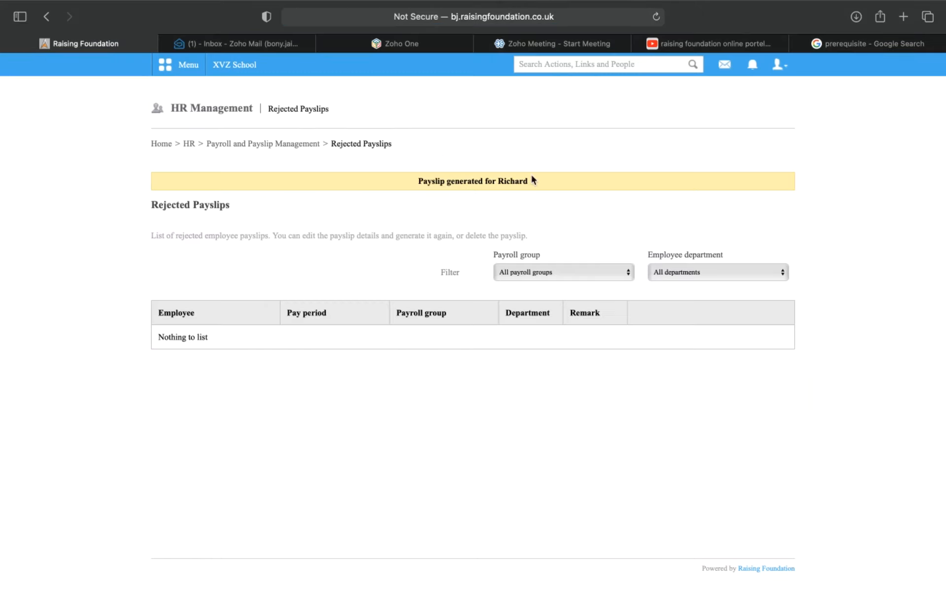
# - Leave Rejected Payslips and open Employee Payslip Management in the Finance module
pyautogui.click(236, 147)
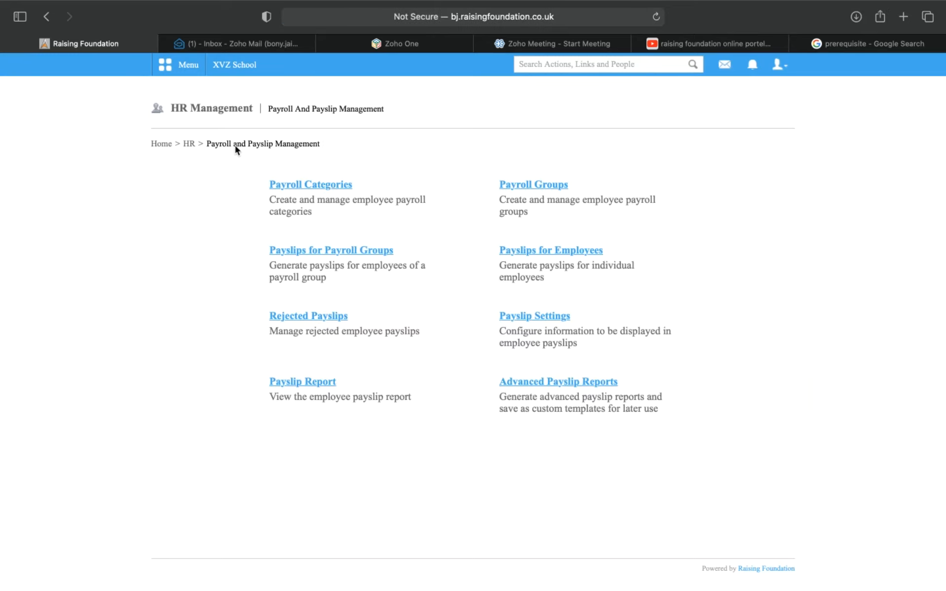
pyautogui.click(185, 64)
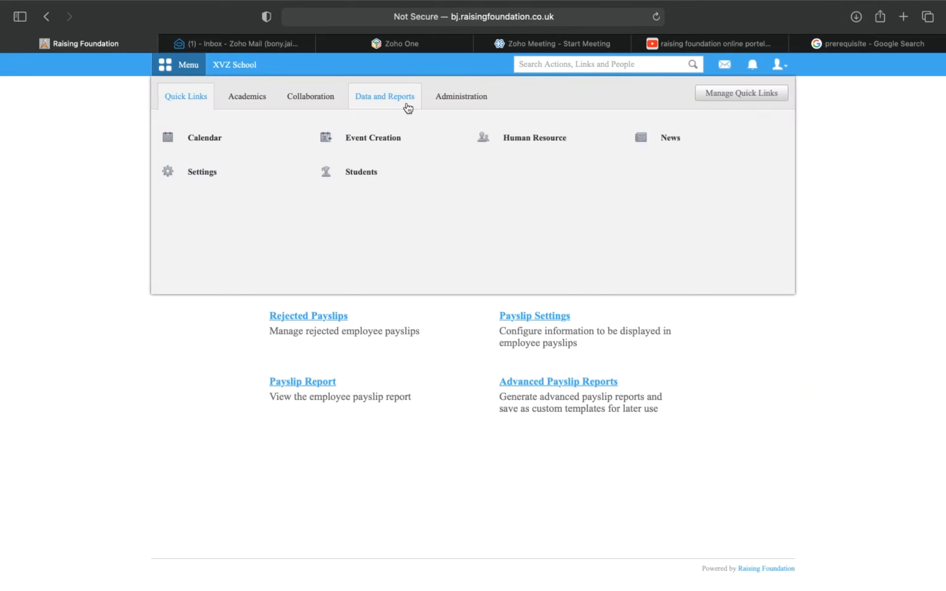
pyautogui.click(437, 99)
pyautogui.click(241, 137)
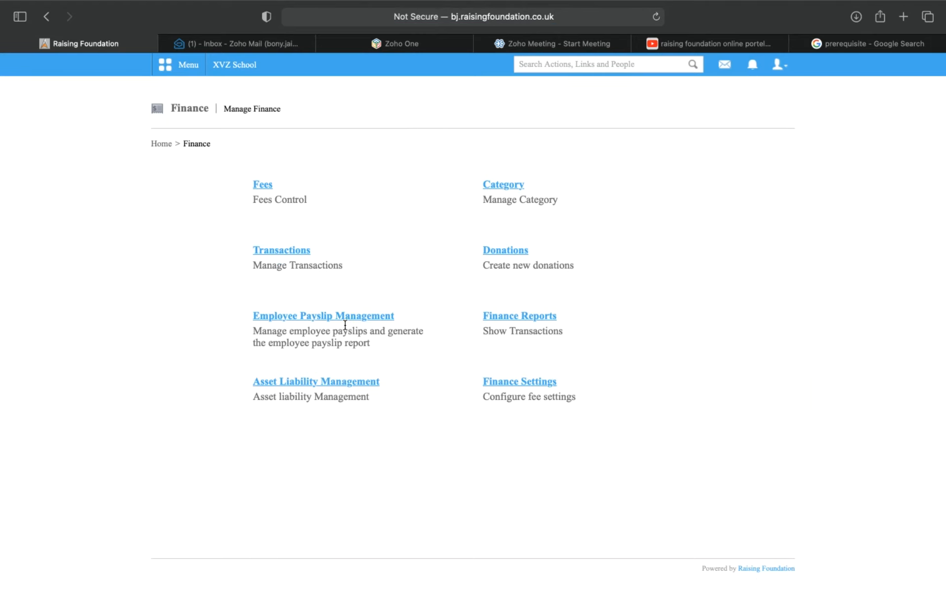
pyautogui.click(348, 318)
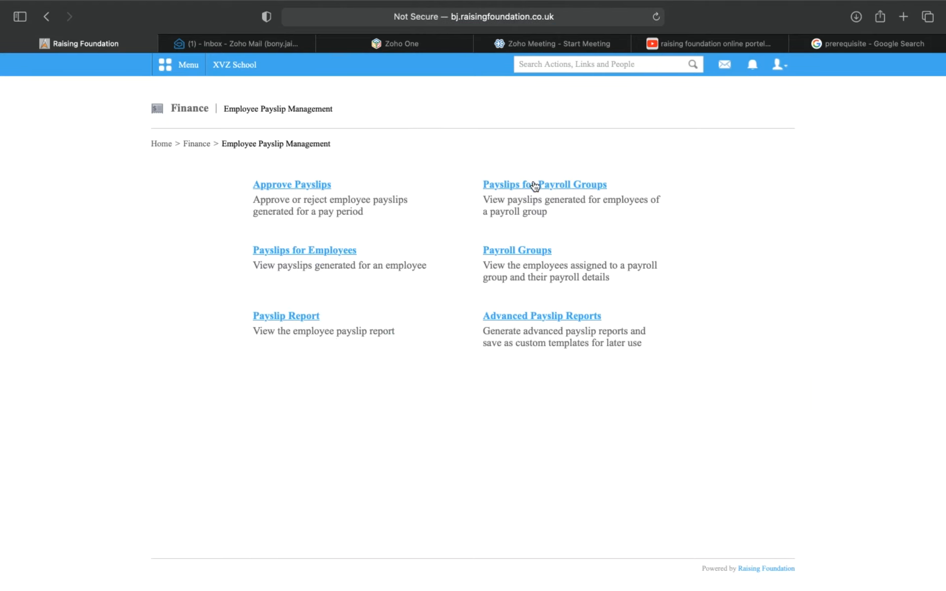
# - View the generated payslips of the fourth employee listed under Academic and return to Employee Payslip Management
pyautogui.click(321, 256)
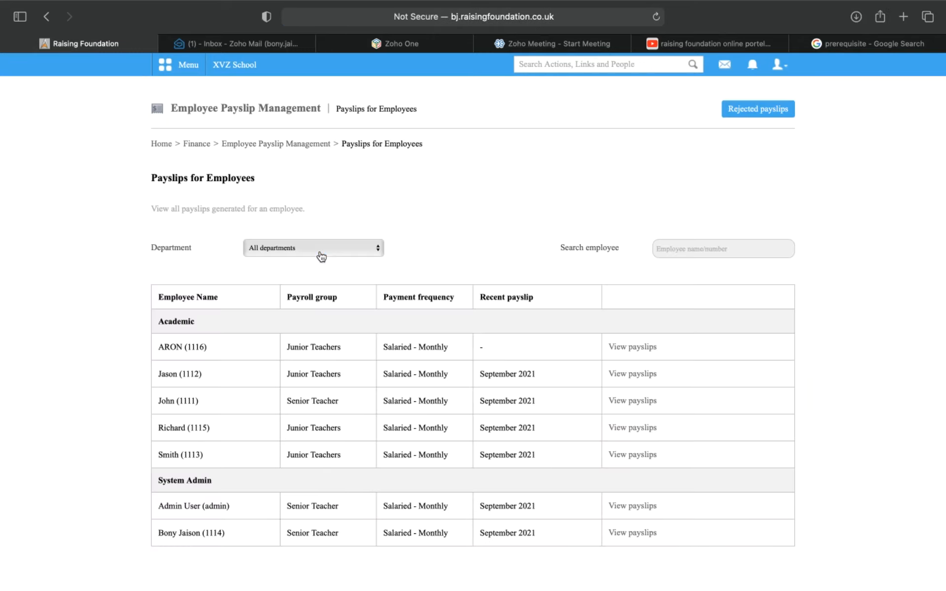
pyautogui.scroll(-1, 427, 382)
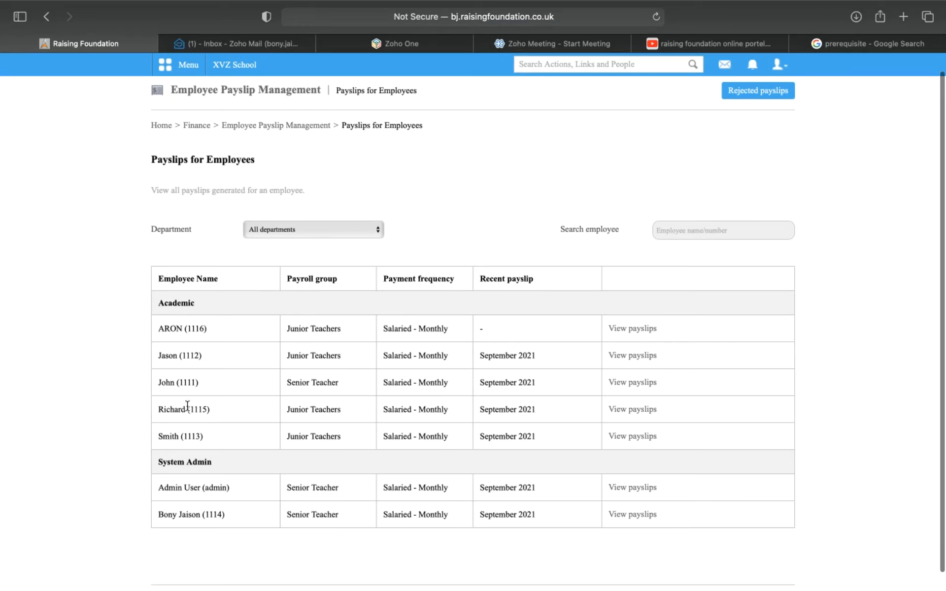
pyautogui.click(642, 410)
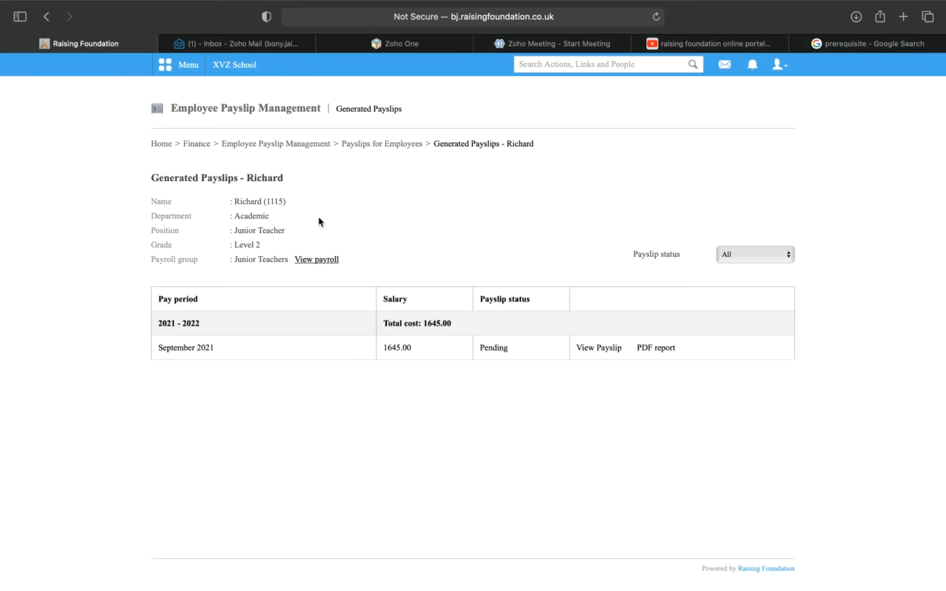
pyautogui.click(371, 148)
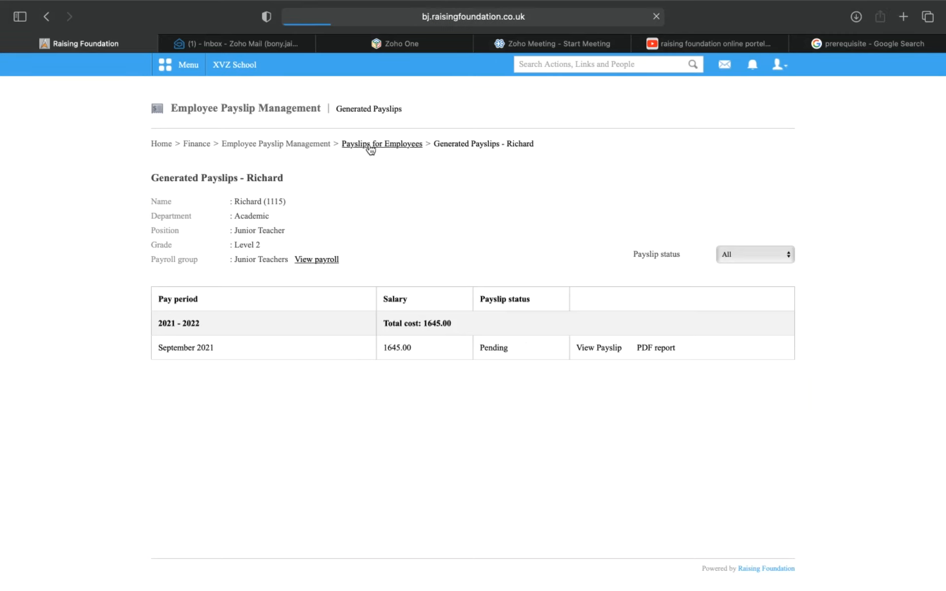
pyautogui.click(323, 145)
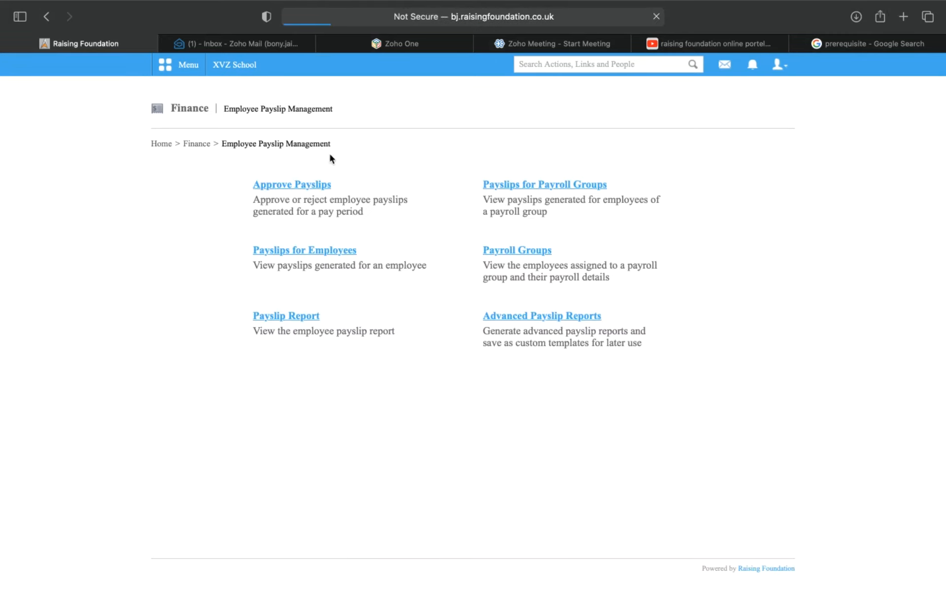
# - Approve the pending September 2021 payslip in the Junior Teachers payroll group
pyautogui.click(309, 187)
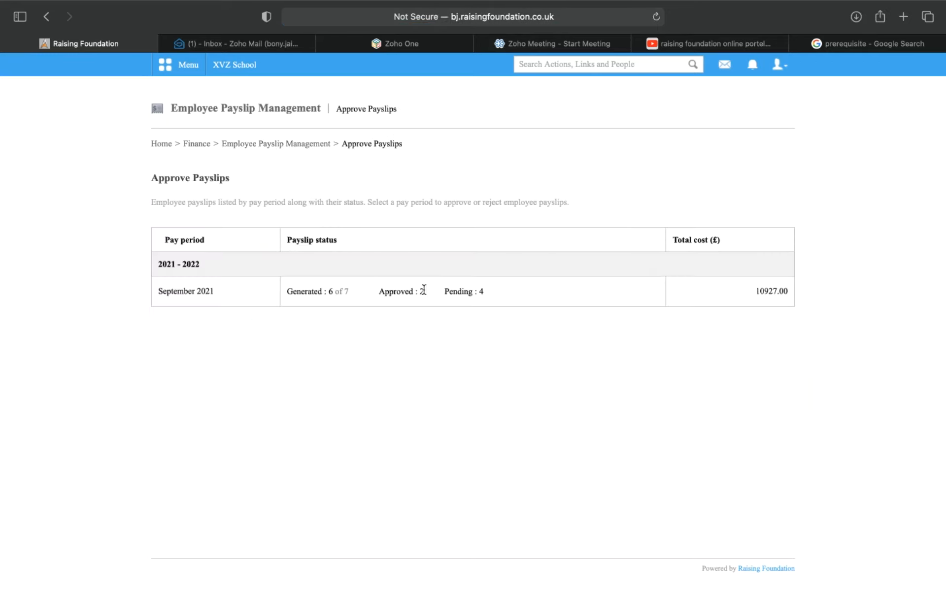
pyautogui.click(200, 292)
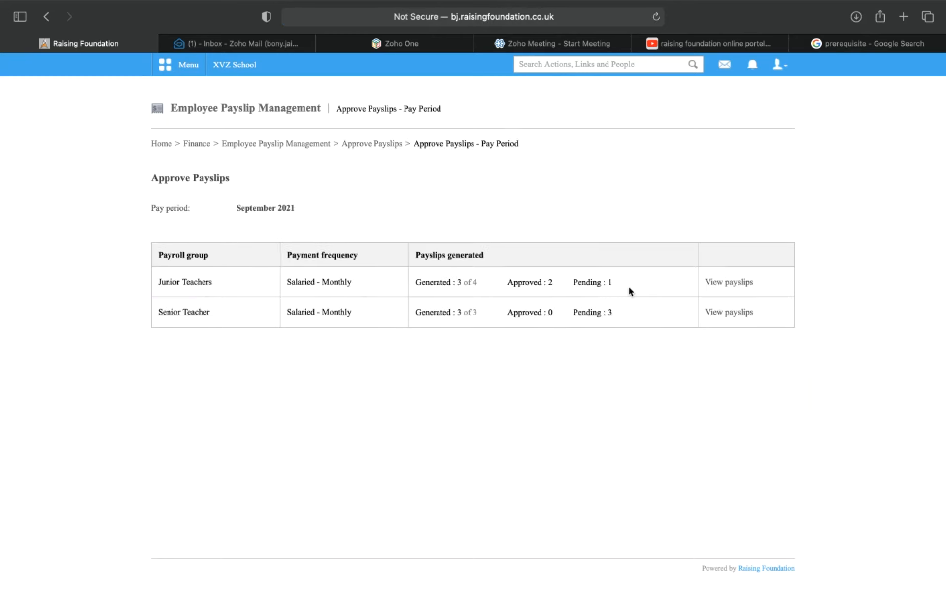
pyautogui.click(709, 286)
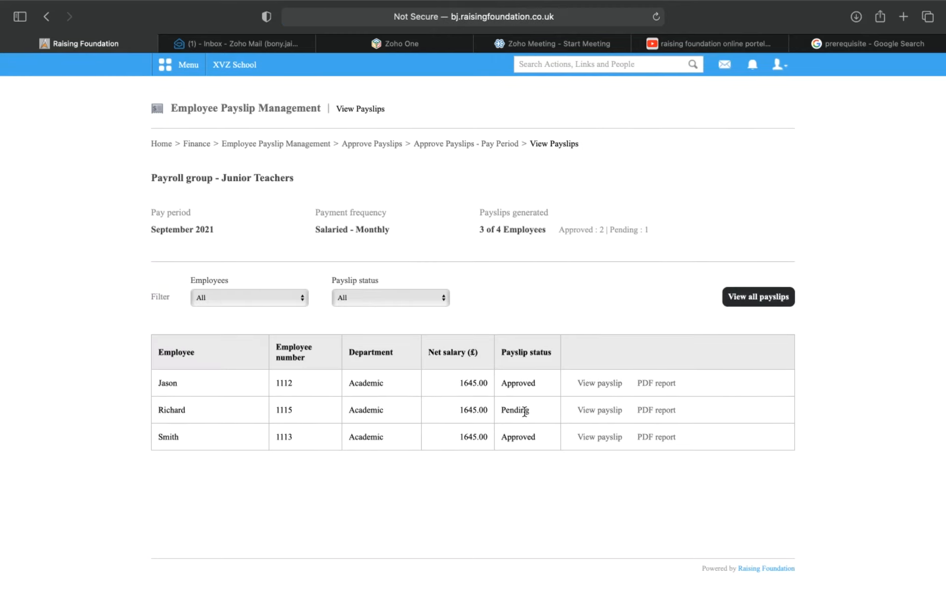
pyautogui.click(597, 411)
pyautogui.scroll(-5, 380, 446)
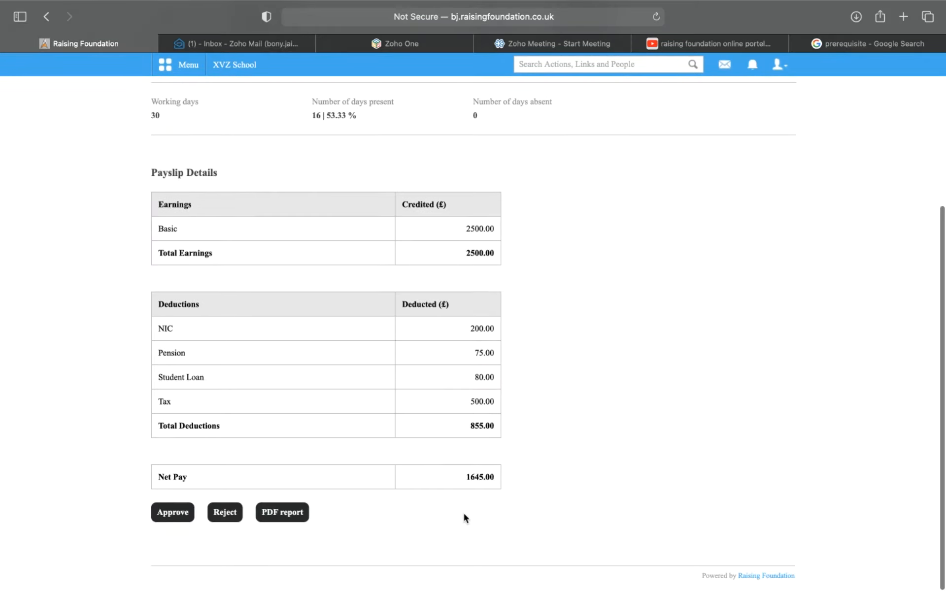
pyautogui.click(170, 512)
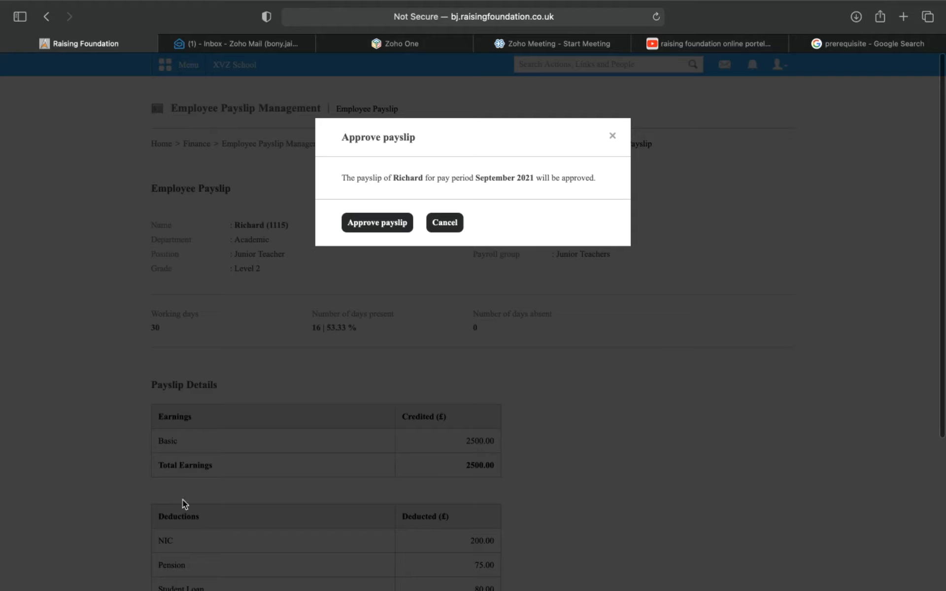
pyautogui.click(402, 224)
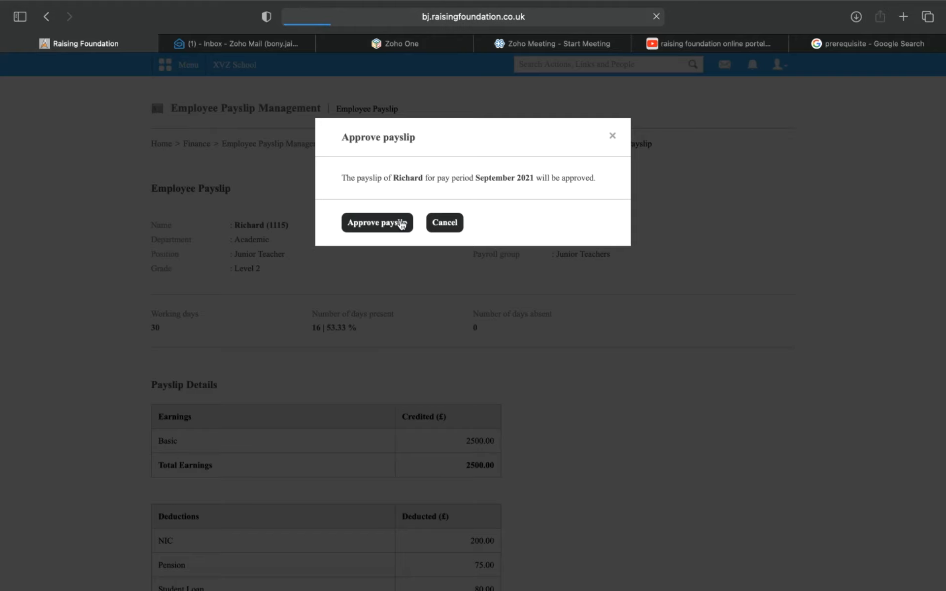